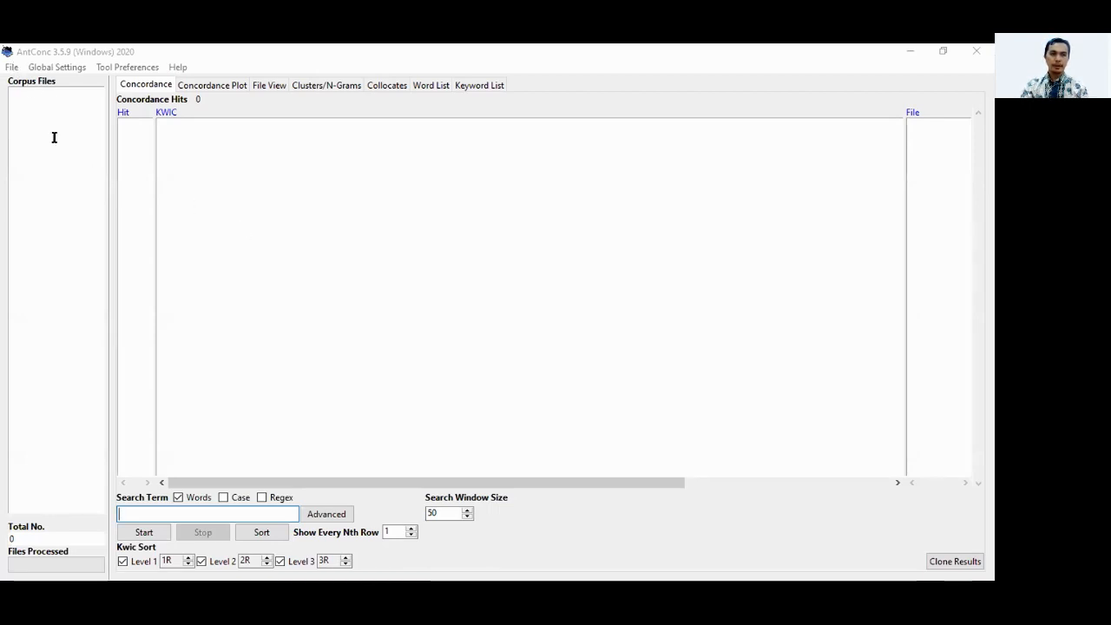
left_click(12, 68)
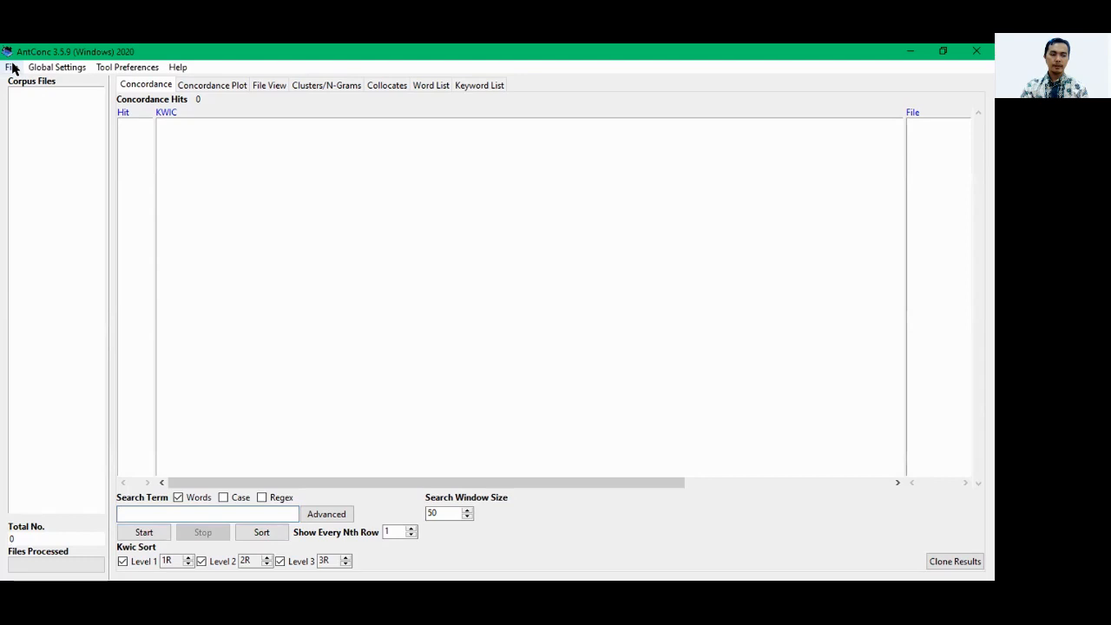
left_click(12, 68)
left_click(17, 69)
left_click(20, 67)
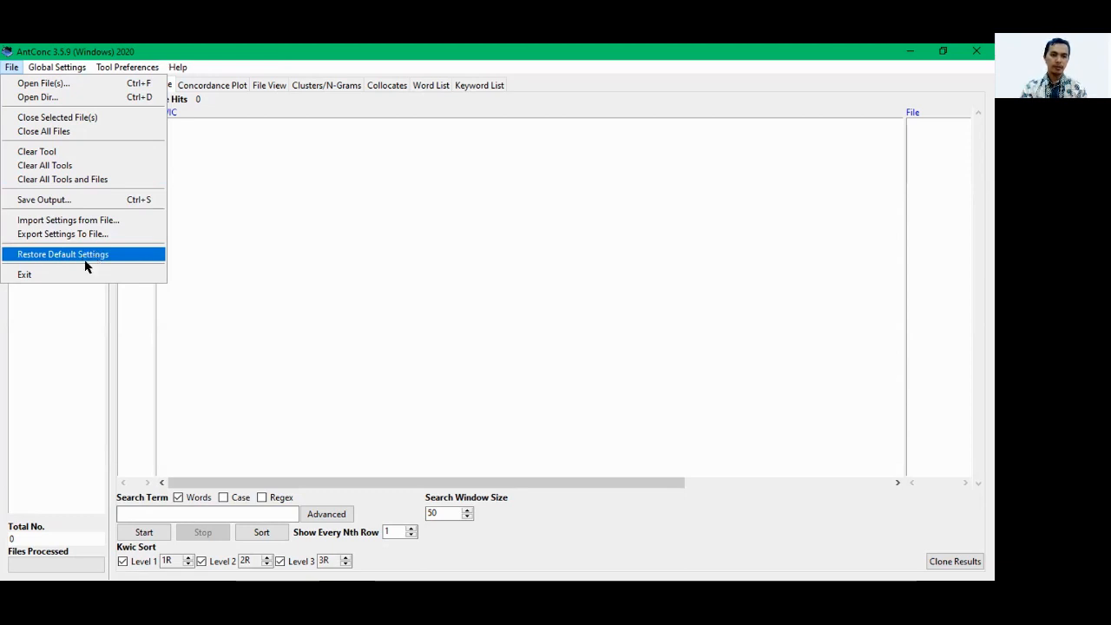
left_click(60, 323)
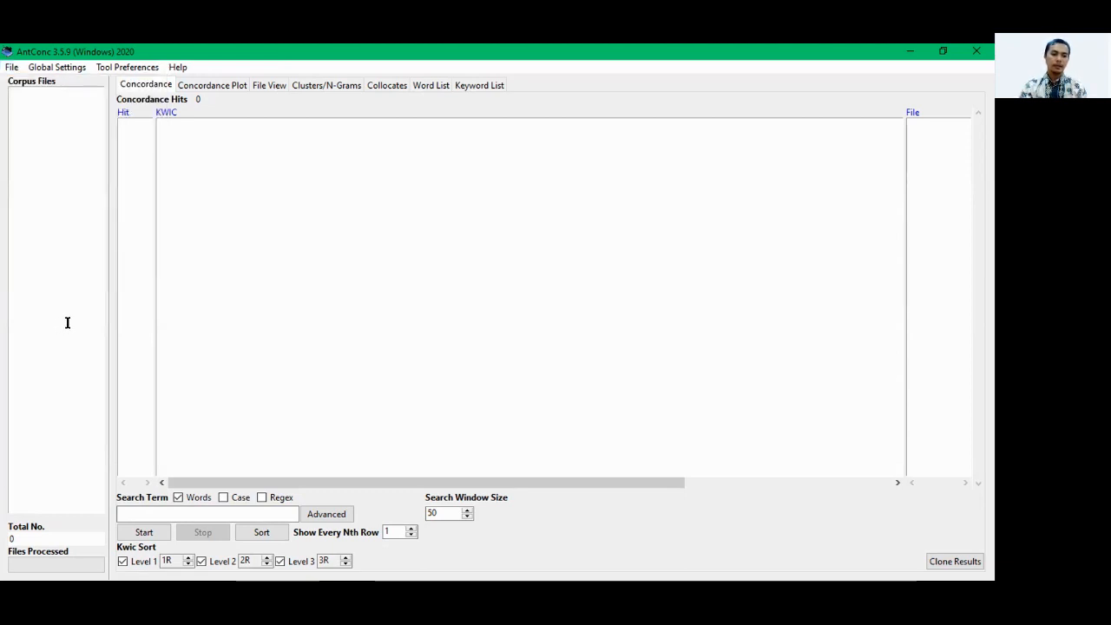
left_click(46, 66)
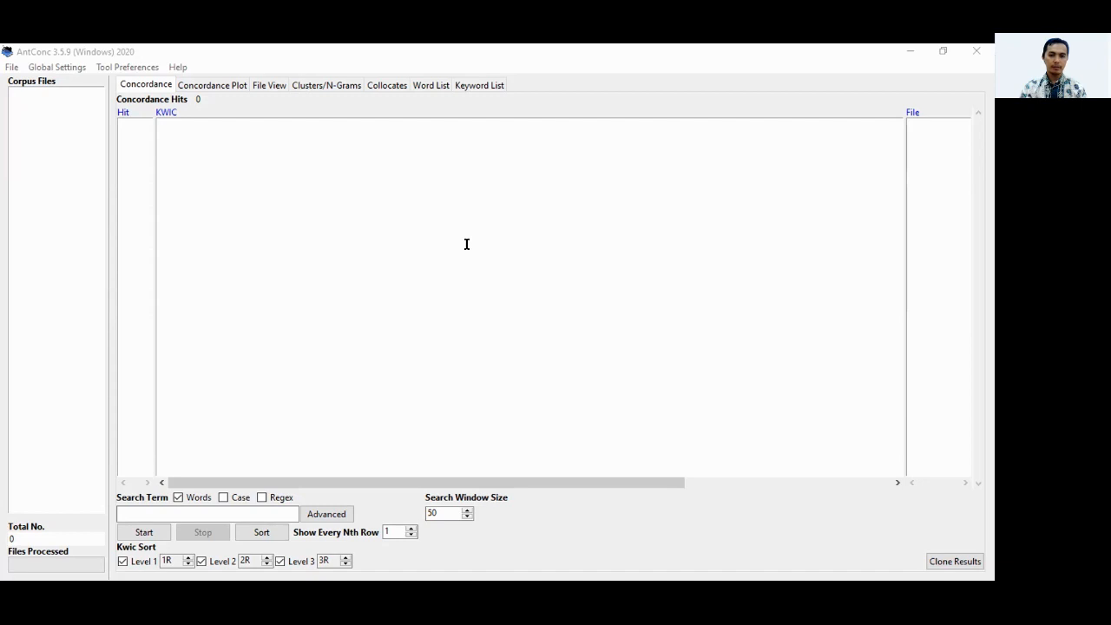
left_click(129, 66)
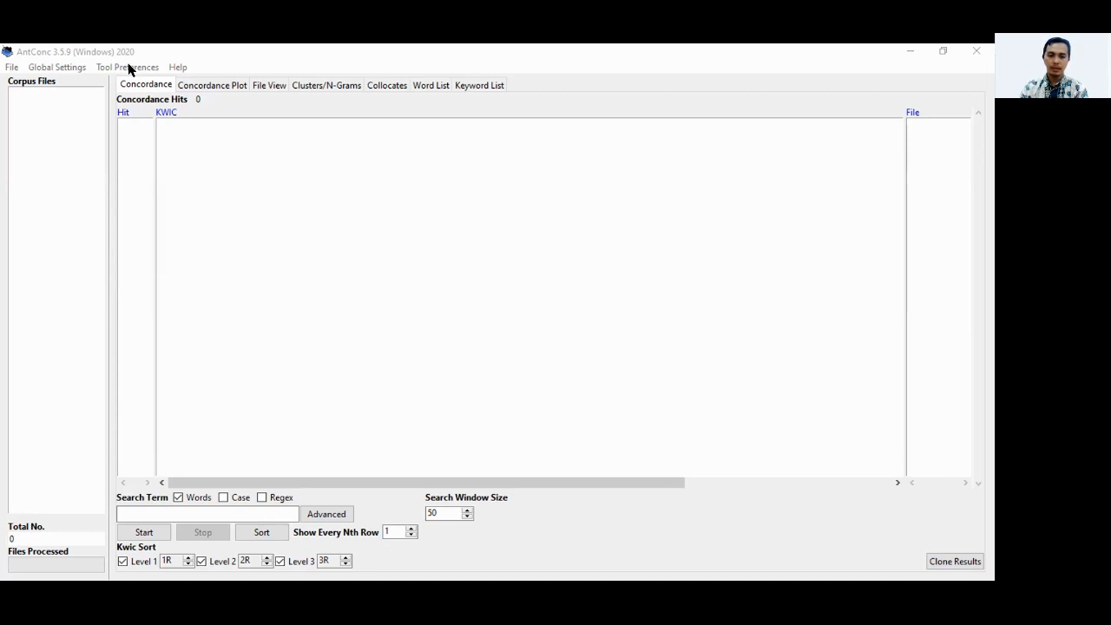
left_click(265, 247)
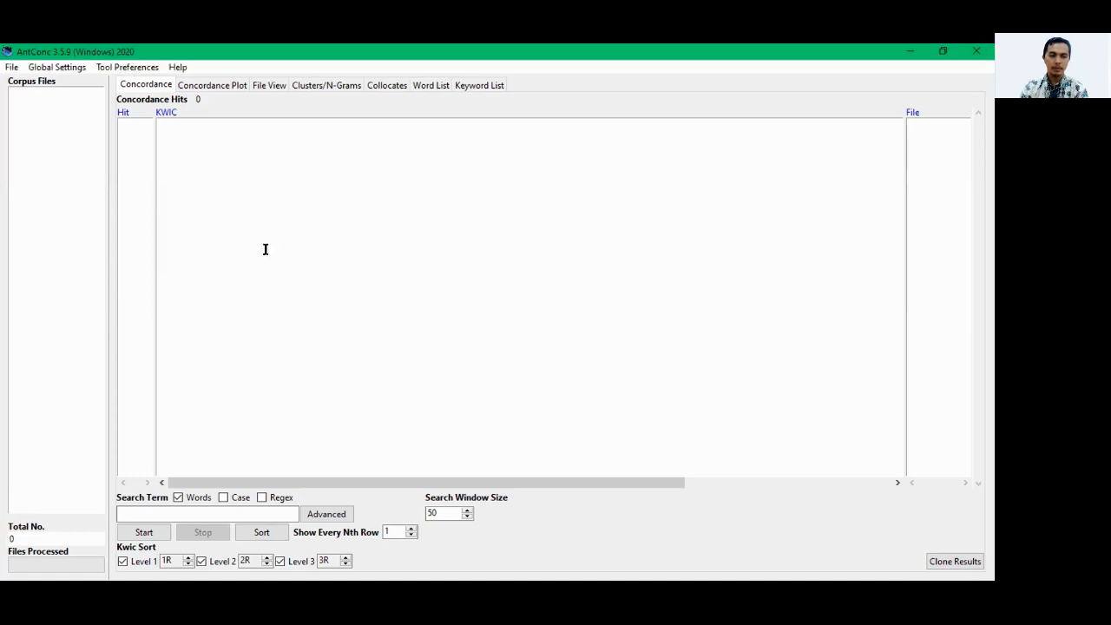
Load the txt folder from Downloads > Data Corpus > Draft 1 & 2 as the corpus directory.
left_click(10, 68)
left_click(25, 95)
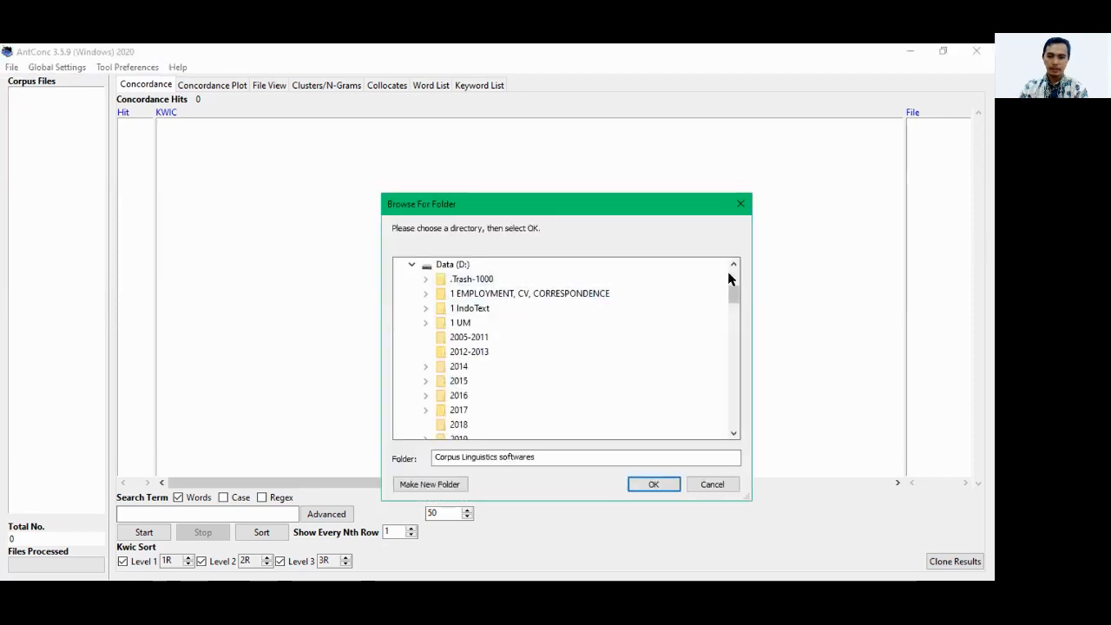
left_click(730, 274)
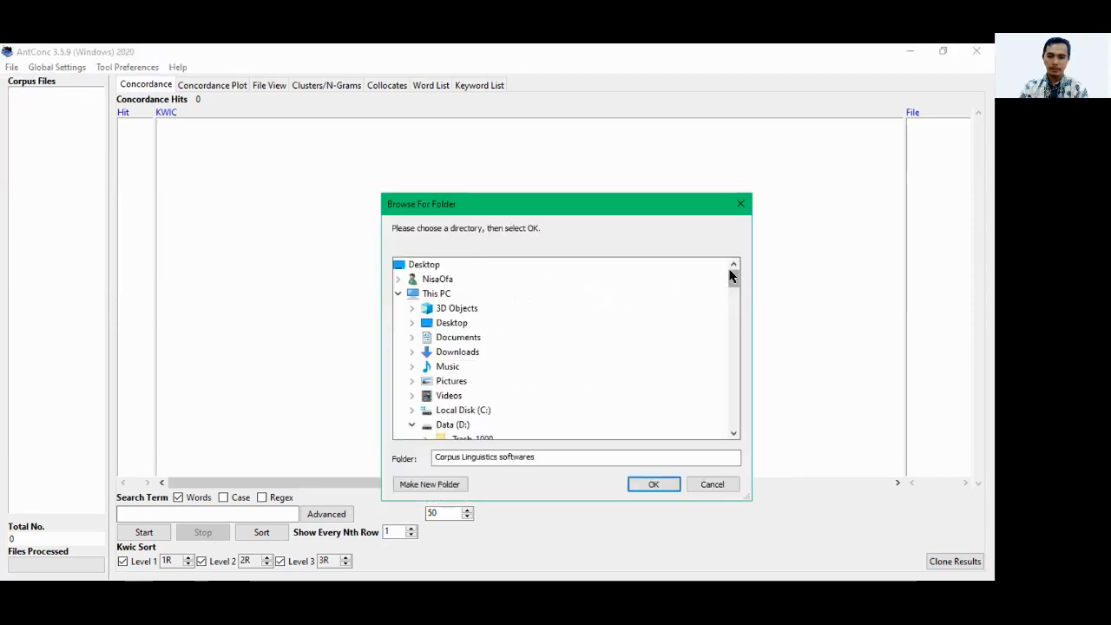
left_click(454, 351)
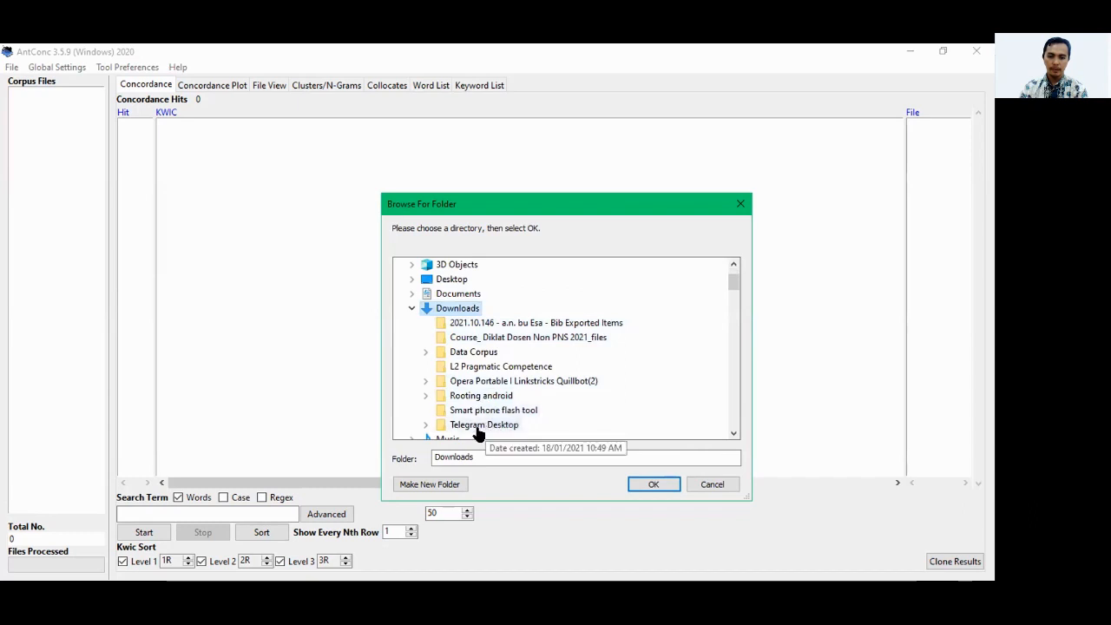
double_click(473, 349)
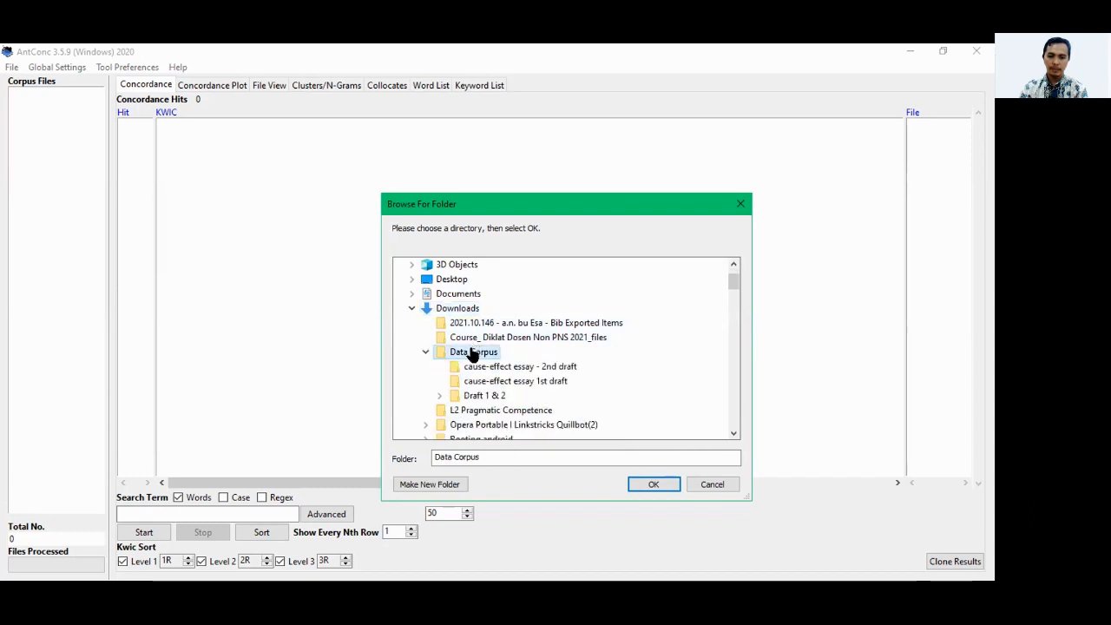
double_click(473, 395)
scroll(490, 399, "down", 4)
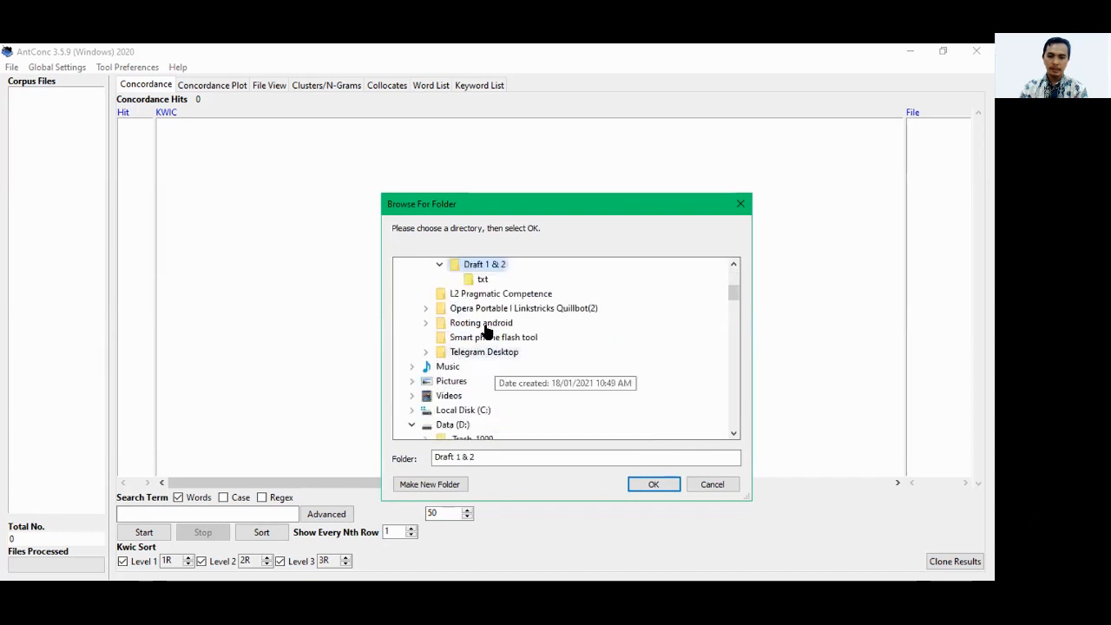
left_click(480, 280)
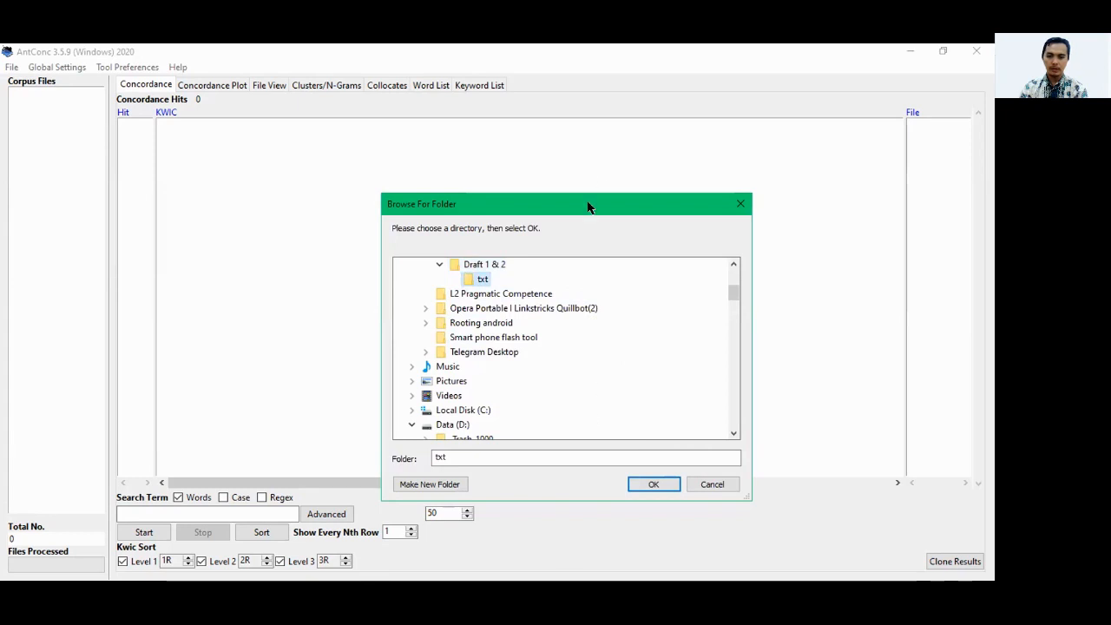
left_click_drag(585, 206, 514, 92)
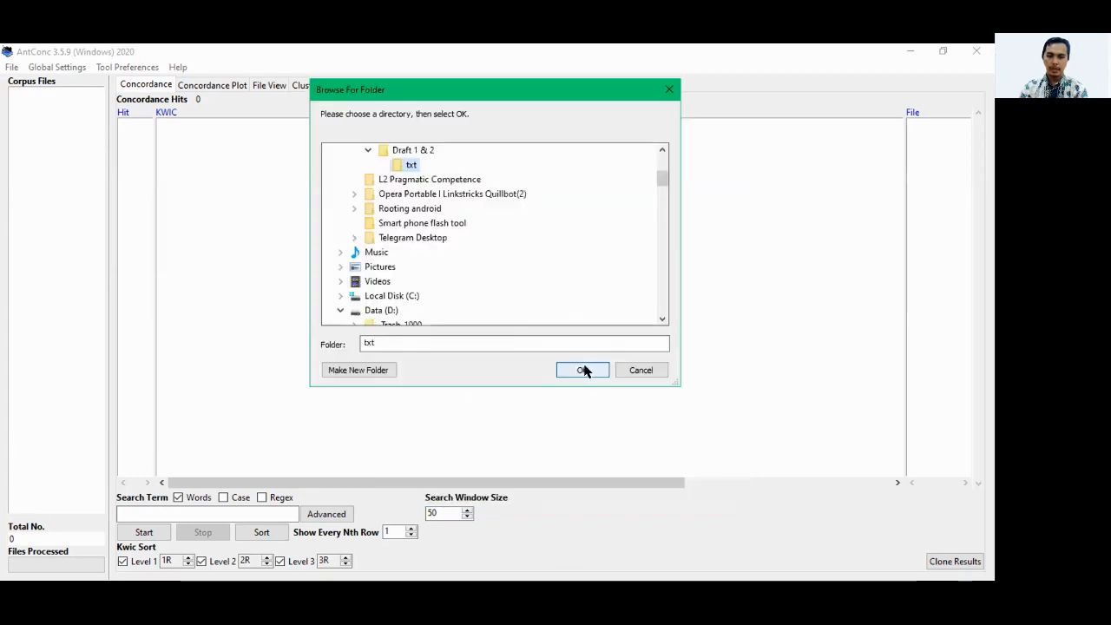
left_click(581, 370)
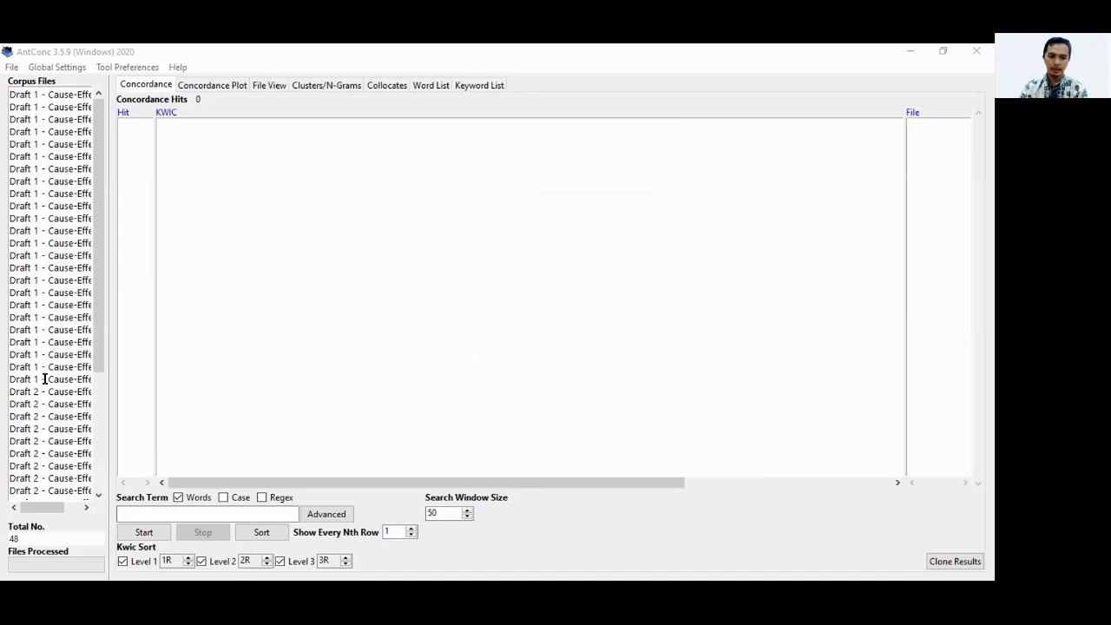
View the full text of the corpus files Draft 1 - Cause-Effect (1).txt and Draft 1 - Cause-Effect (2).txt.
left_click(52, 90)
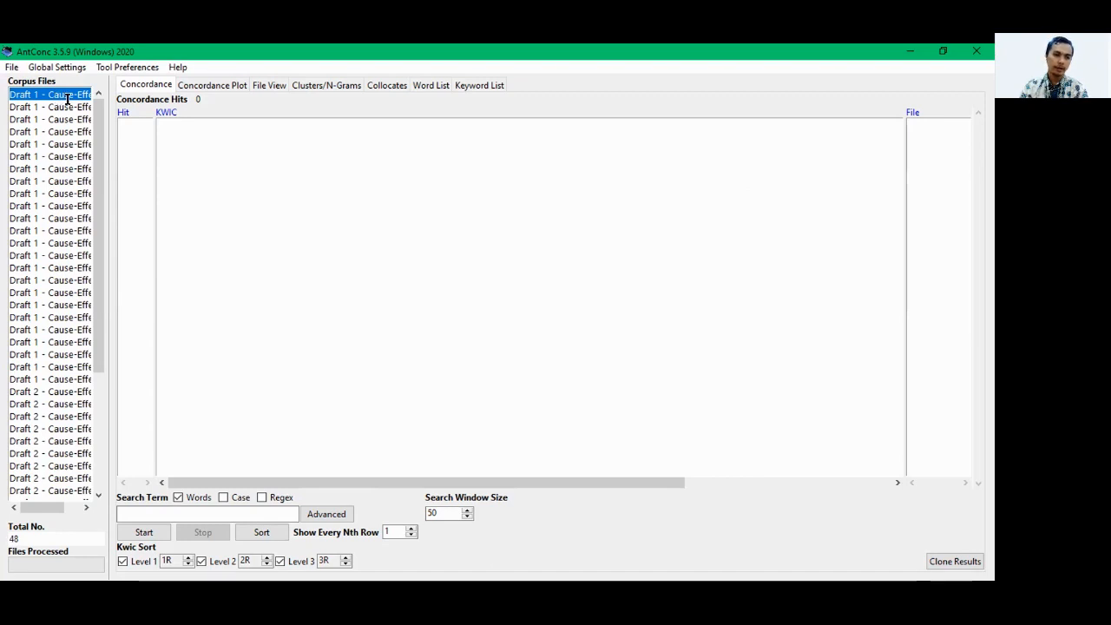
left_click(272, 84)
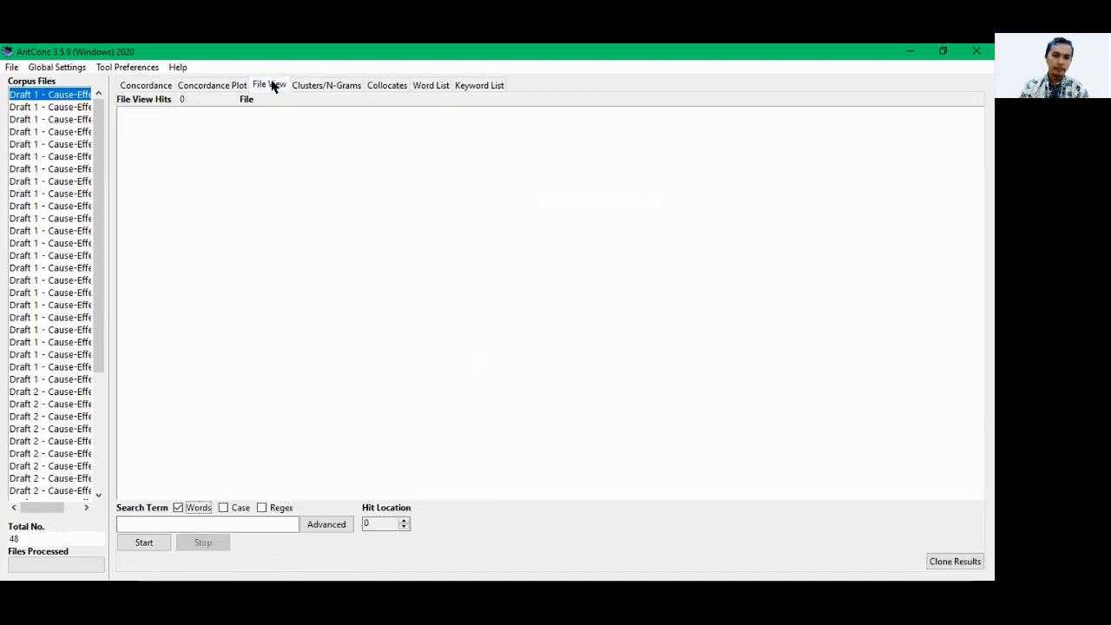
left_click(234, 138)
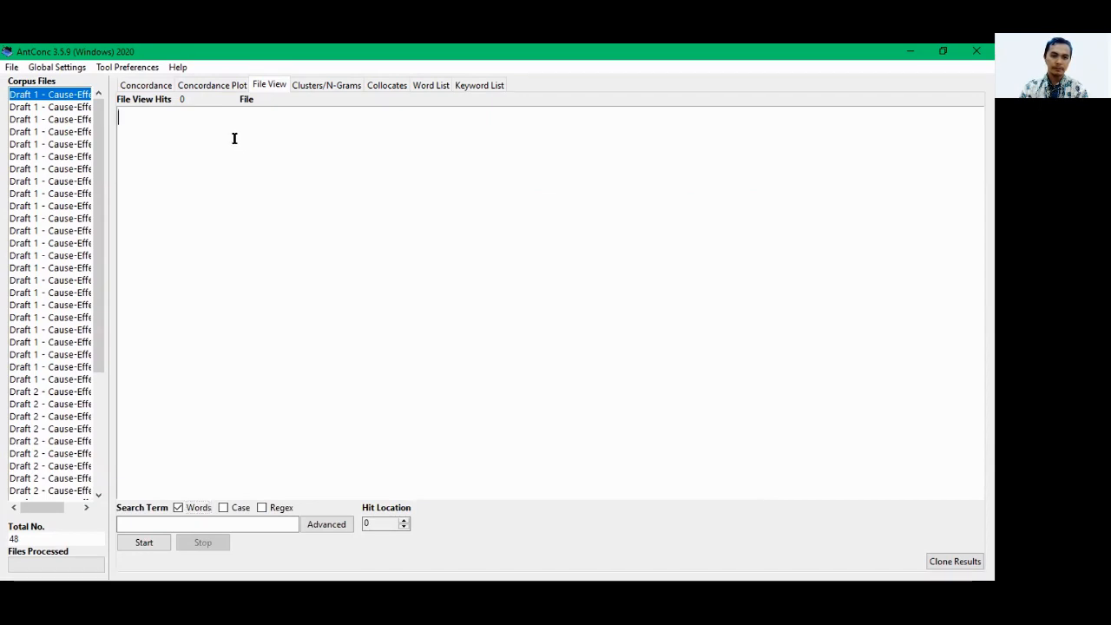
left_click(66, 97)
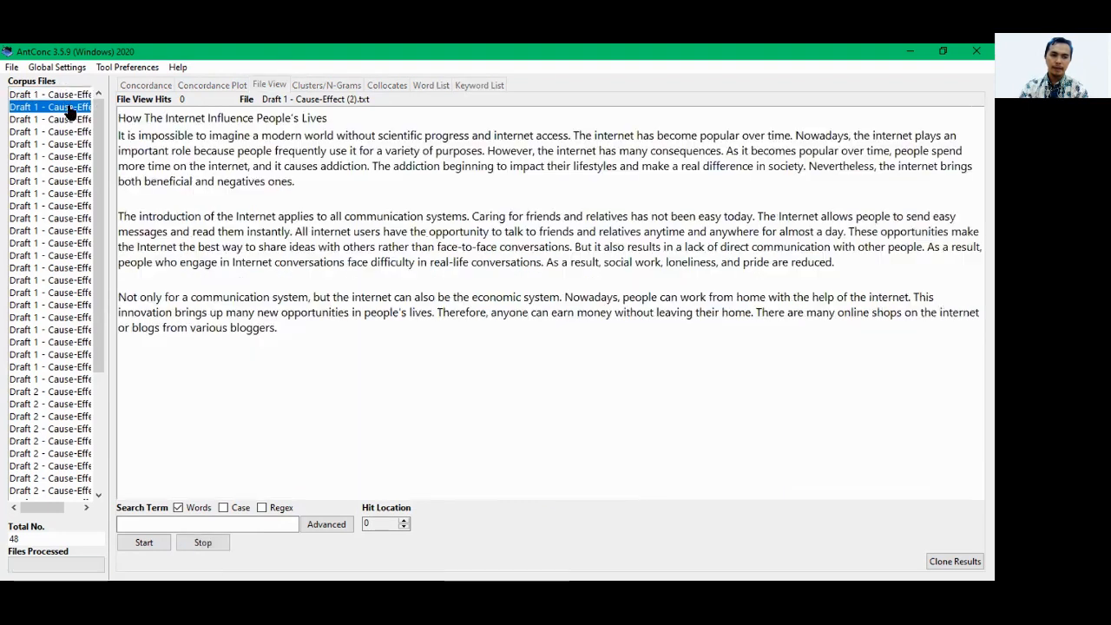
left_click(73, 108)
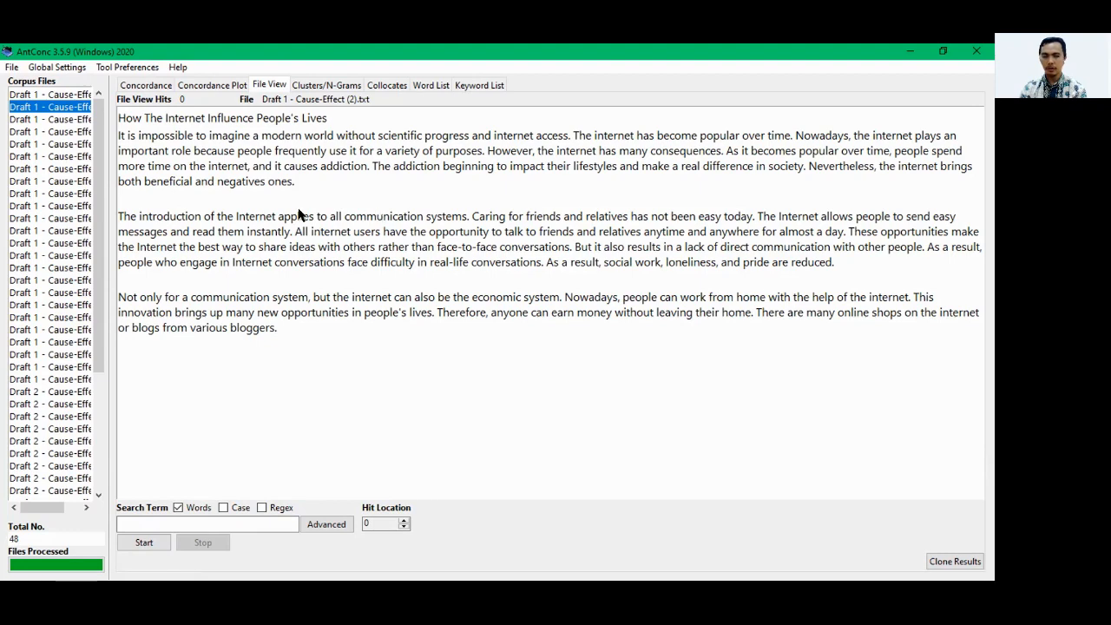
left_click(54, 93)
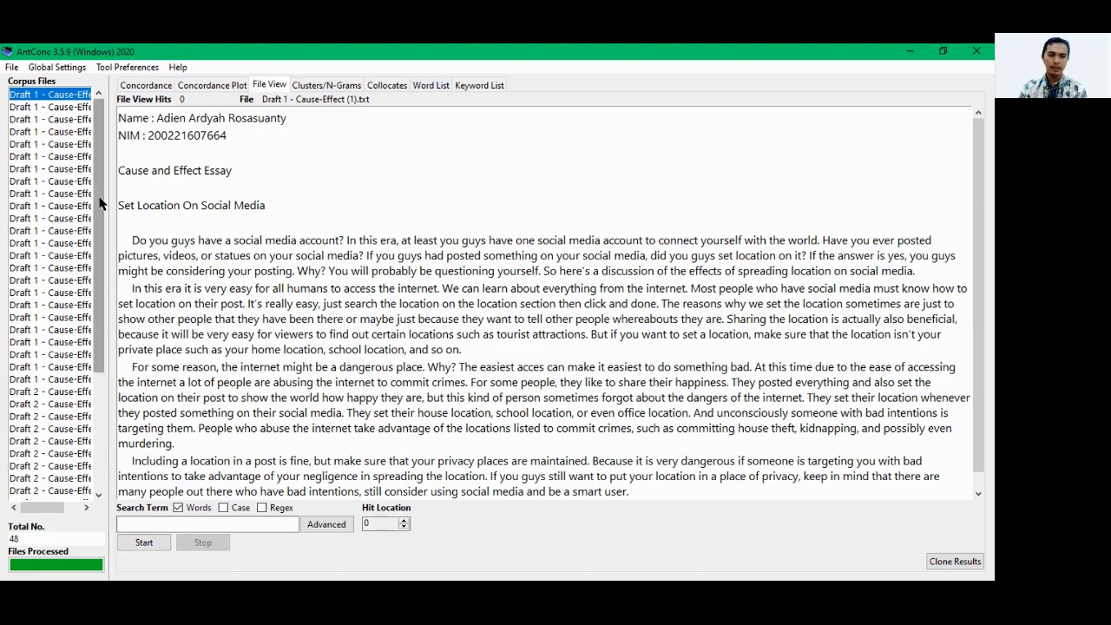
mouse_move(101, 187)
left_mouse_down()
mouse_move(98, 310)
mouse_move(97, 175)
left_mouse_up()
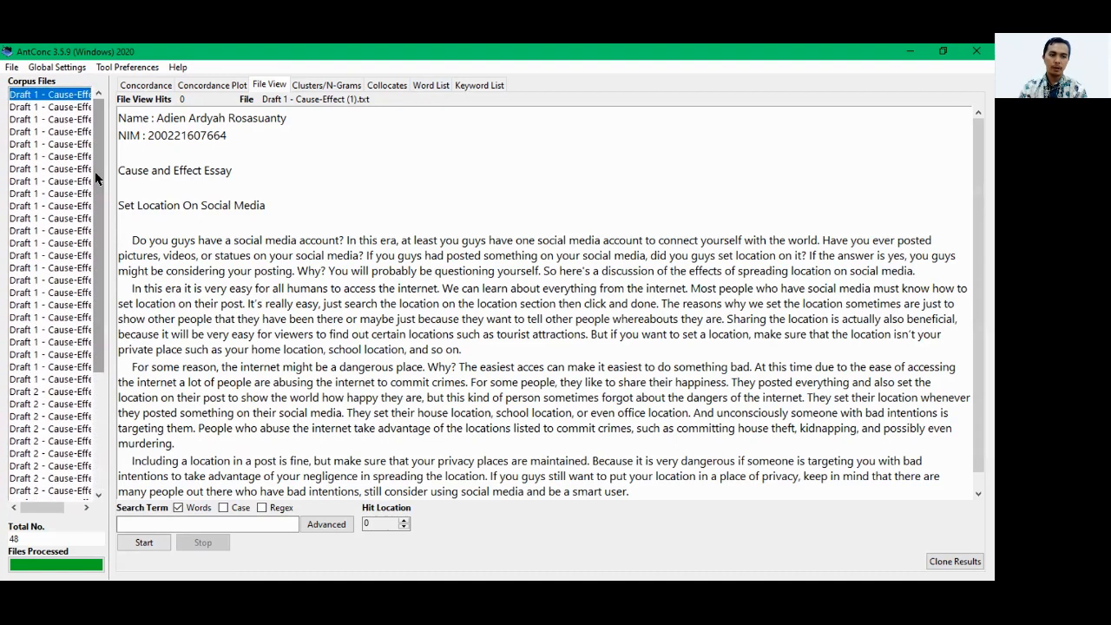
left_click(129, 68)
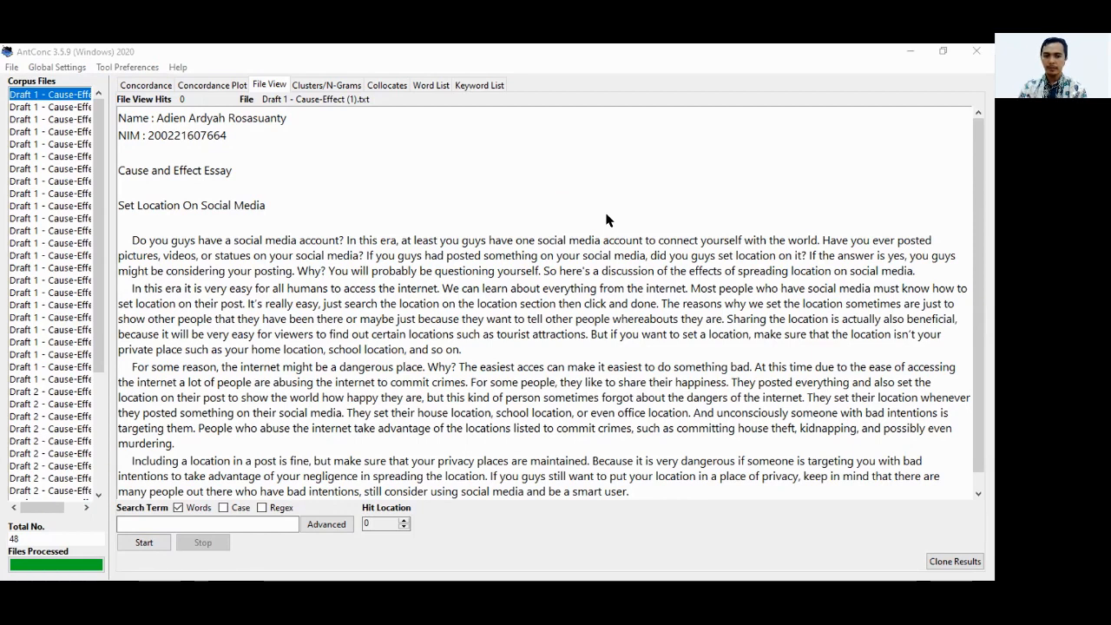
left_click(593, 510)
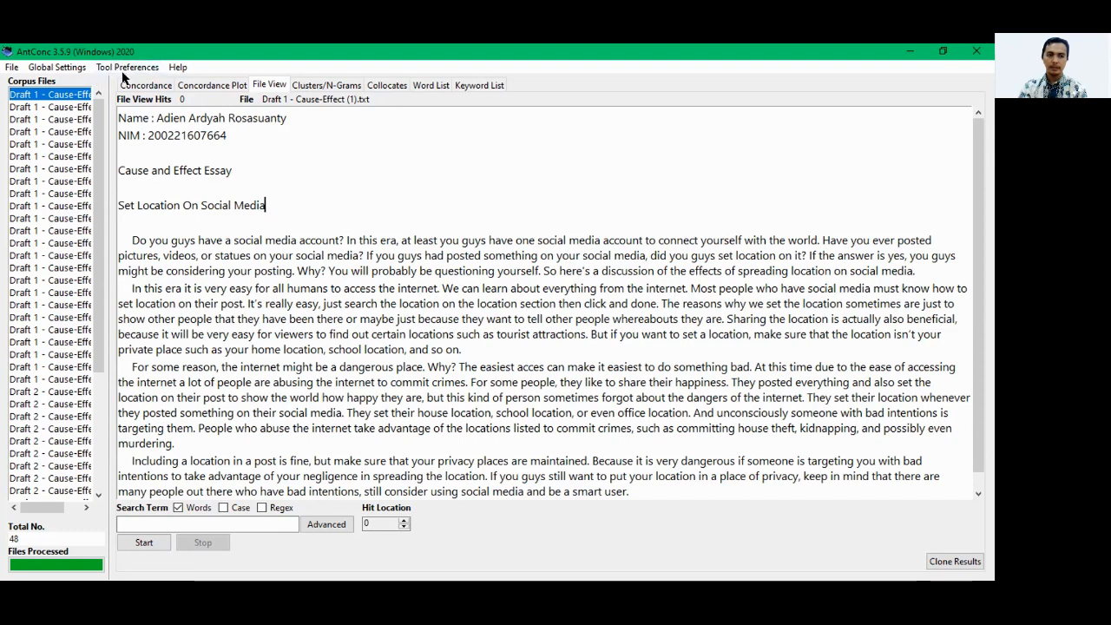
key("alt+Tab")
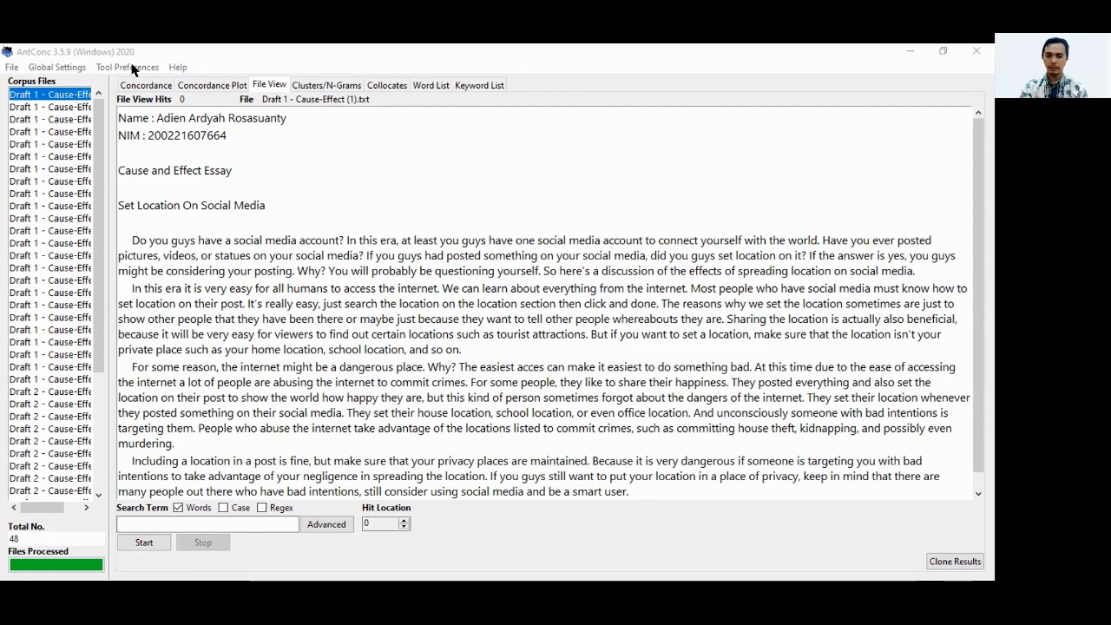
left_click(513, 375)
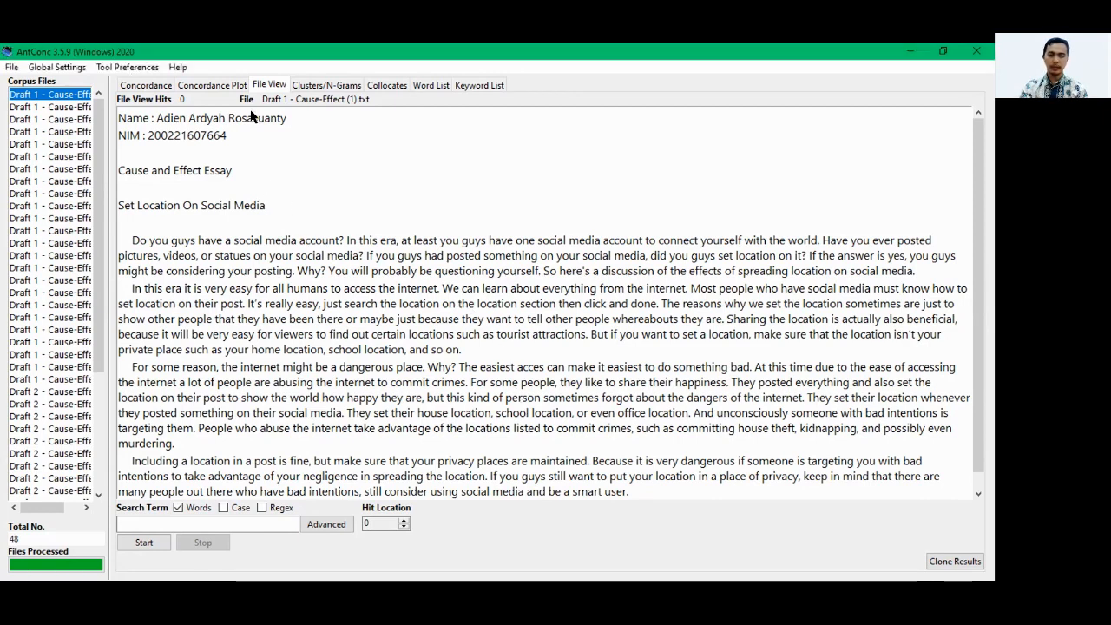
left_click(124, 65)
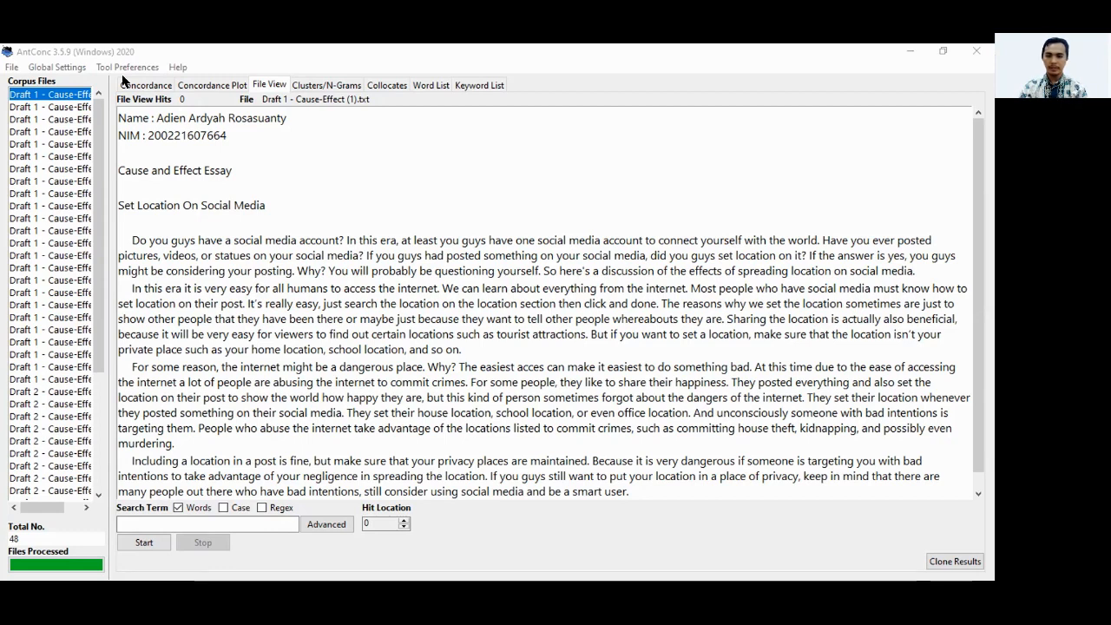
left_click(703, 200)
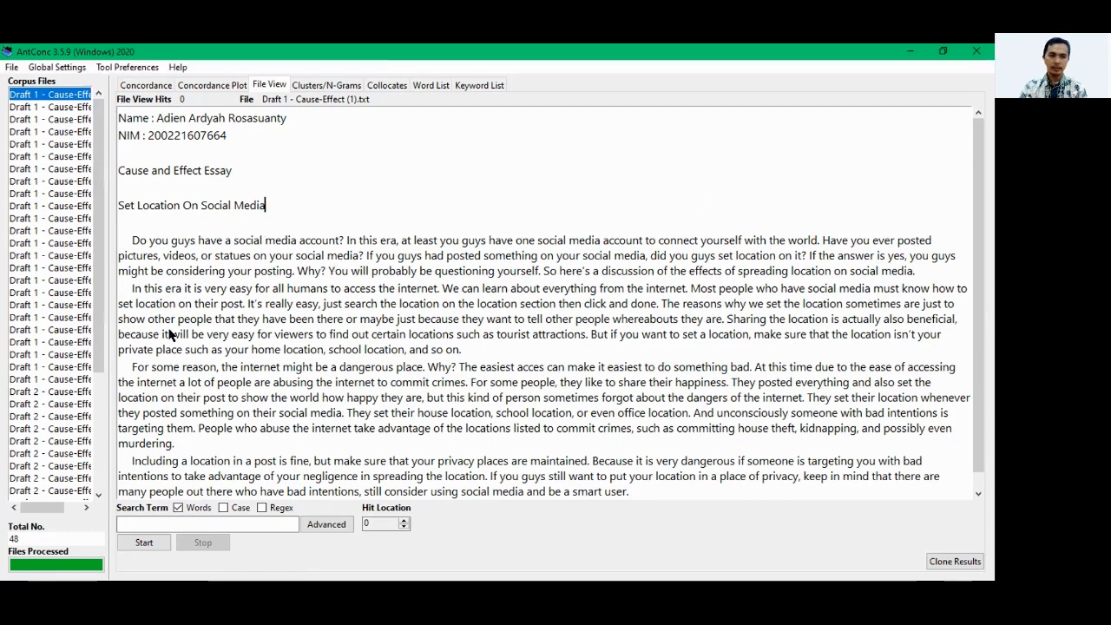
Run a concordance search for the word "do" across the loaded corpus files.
left_click(145, 85)
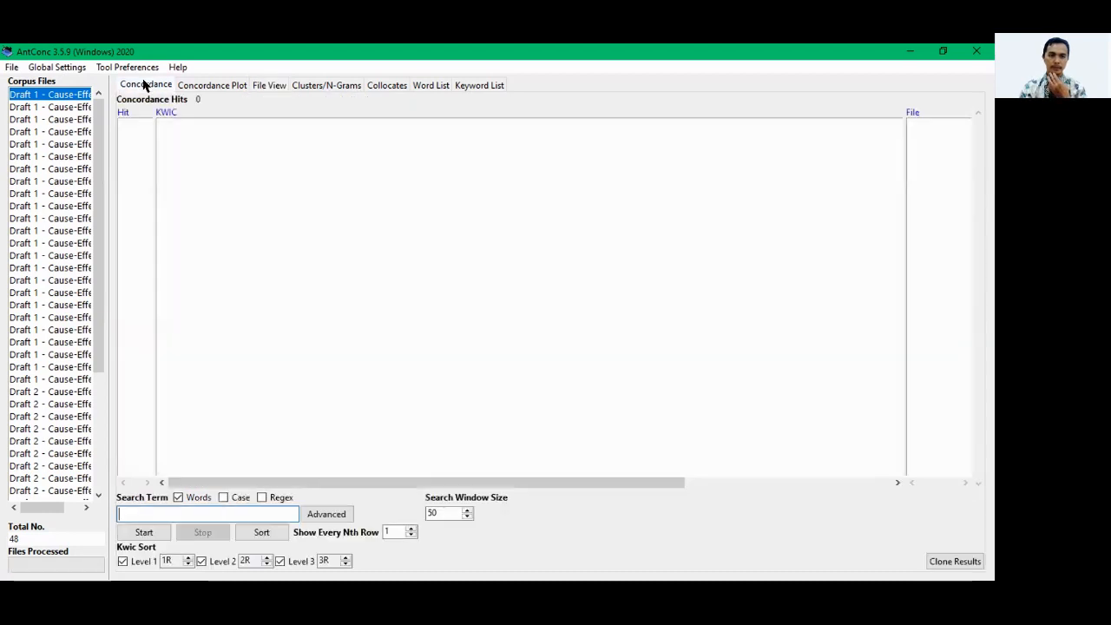
left_click(923, 266)
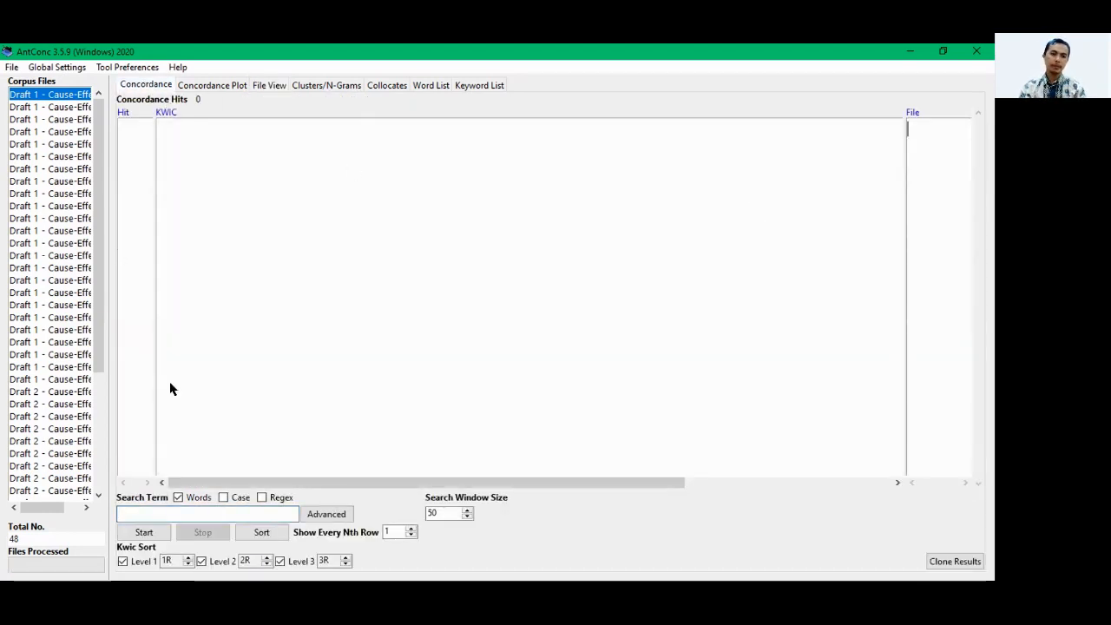
left_click(224, 512)
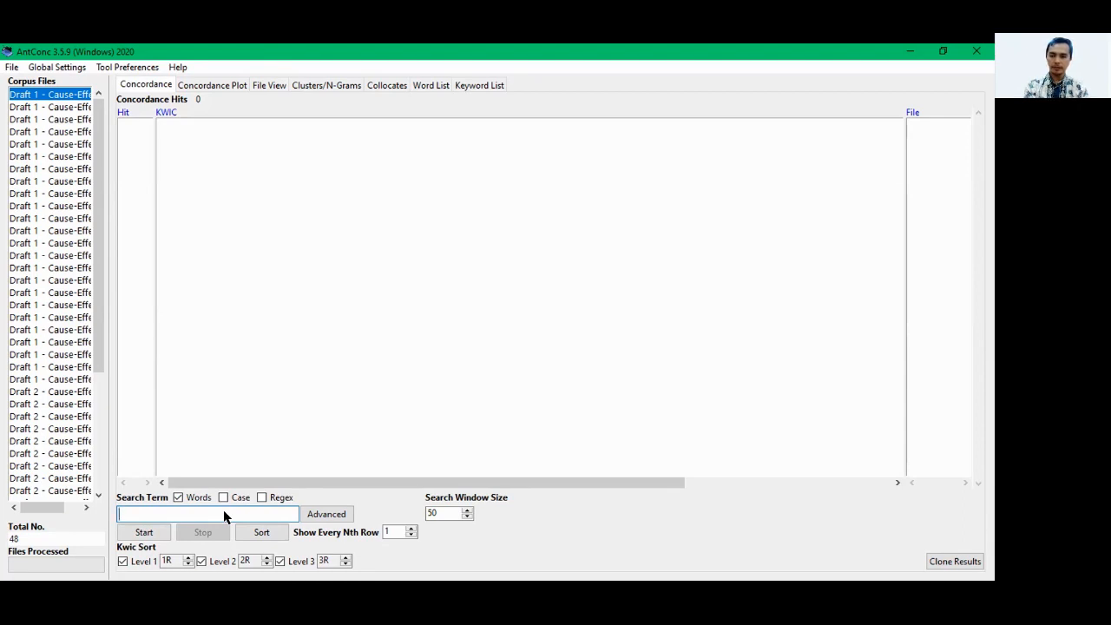
type("do")
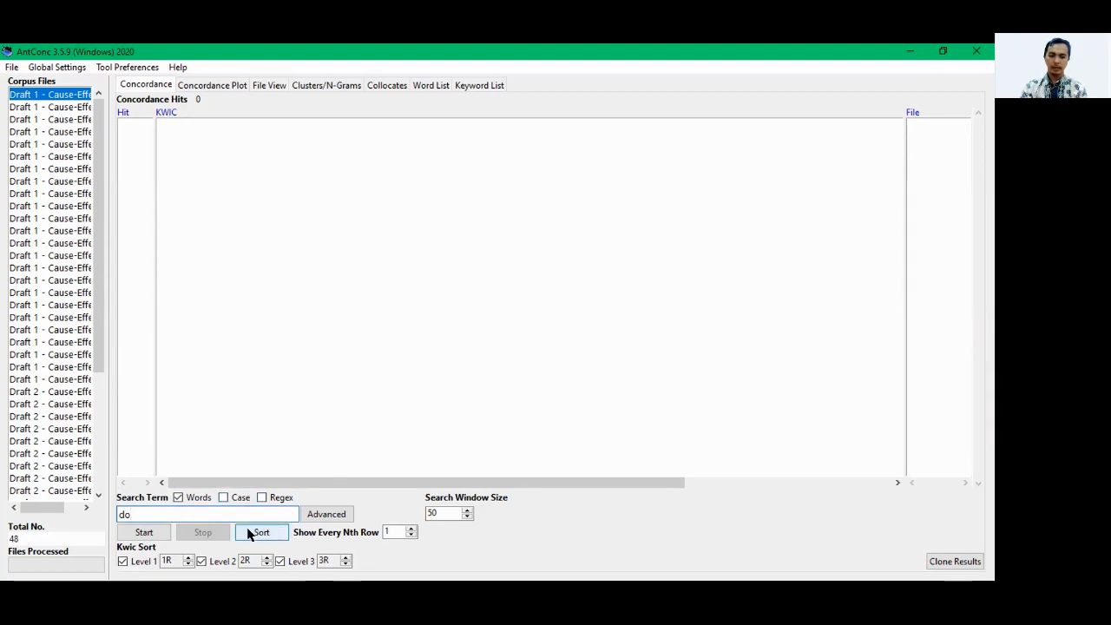
left_click(155, 533)
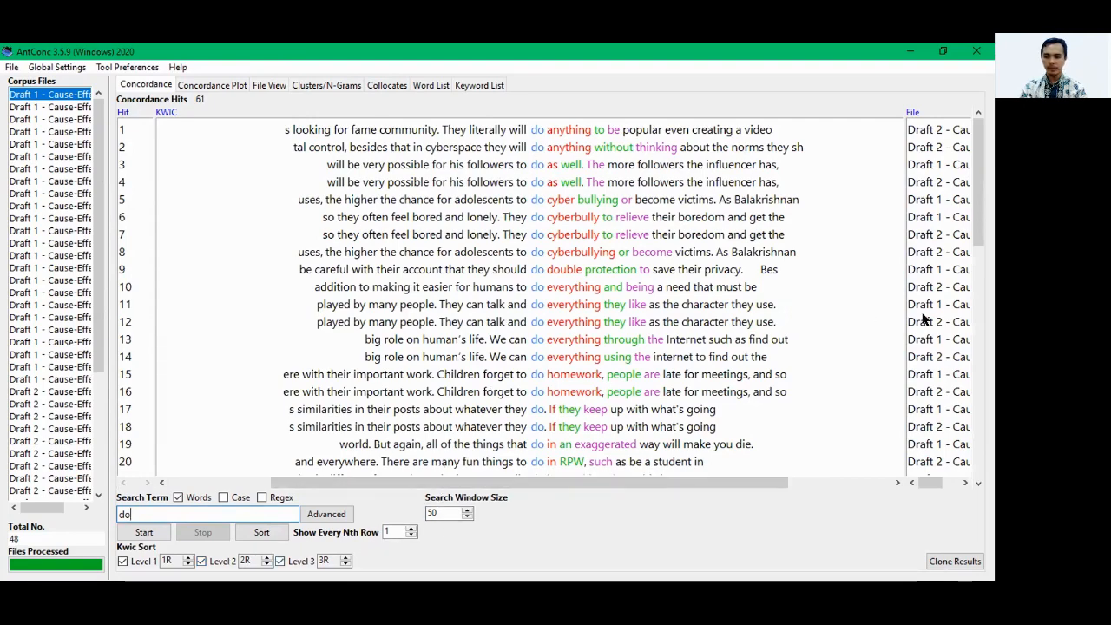
Select the search window size value and look through the concordance lines for "do" down to the last hit.
left_click_drag(976, 252, 685, 217)
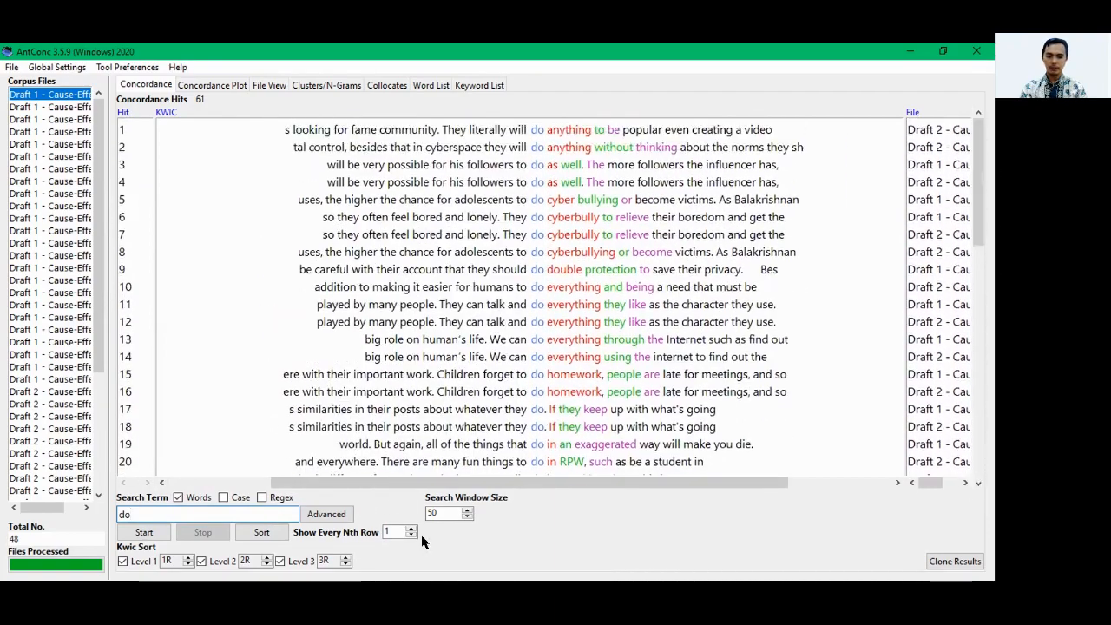
left_click(440, 514)
double_click(430, 512)
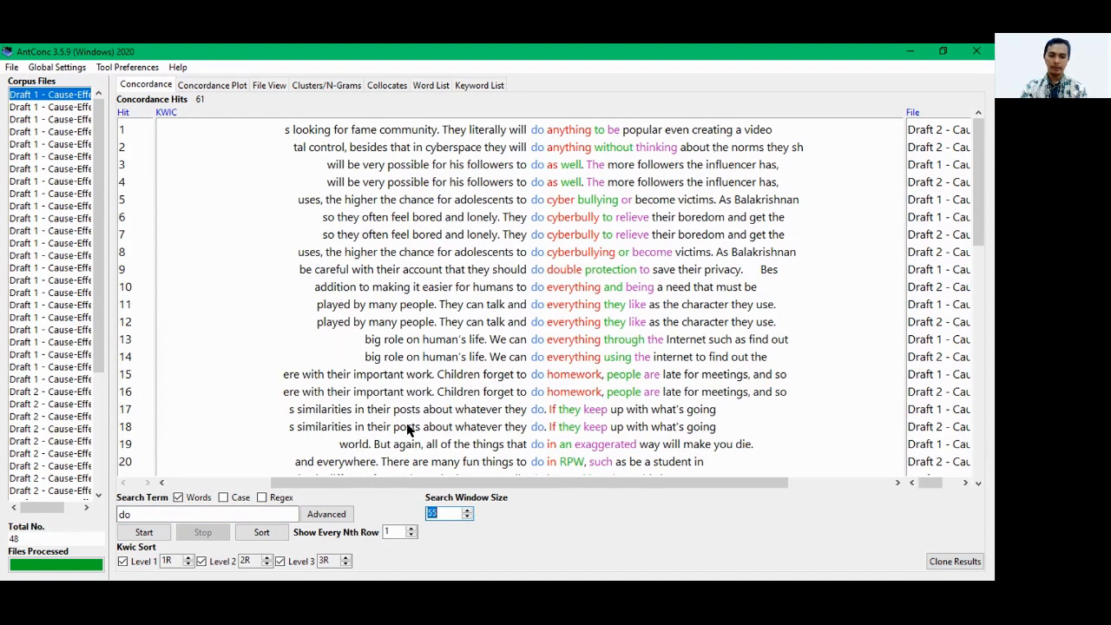
scroll(978, 278, "down", 13)
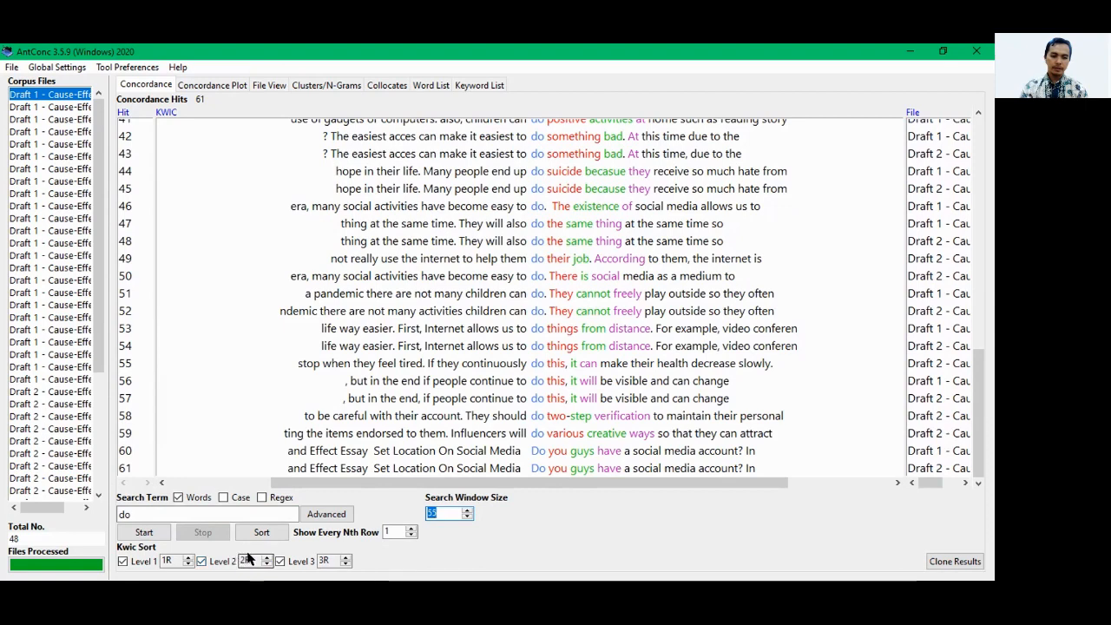
Set the Level 1 KWIC sort to 1L and rerun the concordance search for "do".
left_click(187, 564)
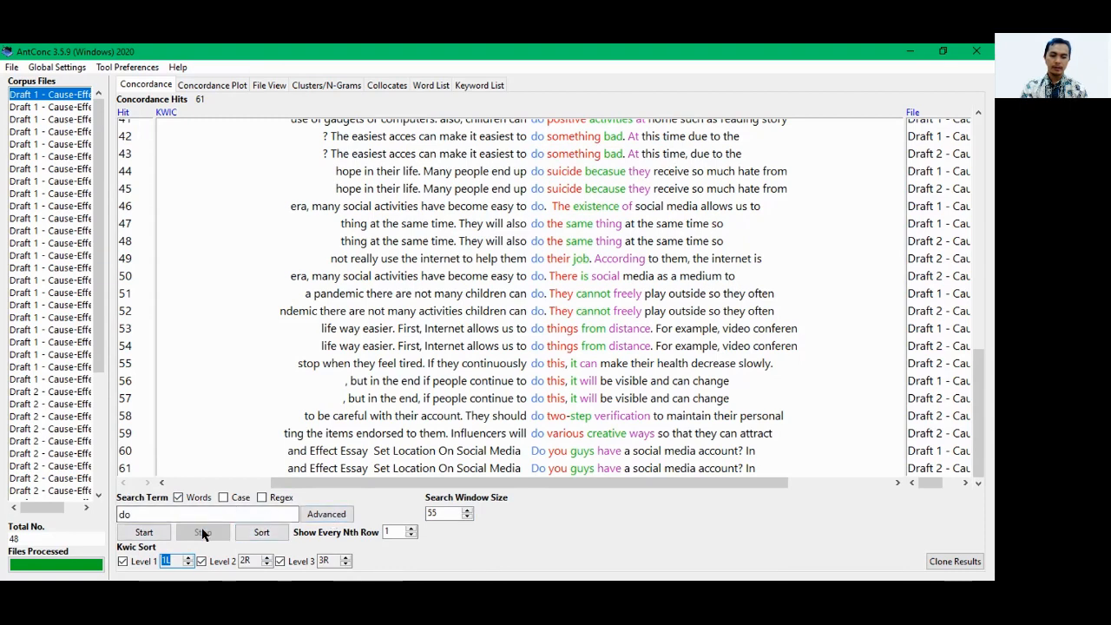
left_click(143, 532)
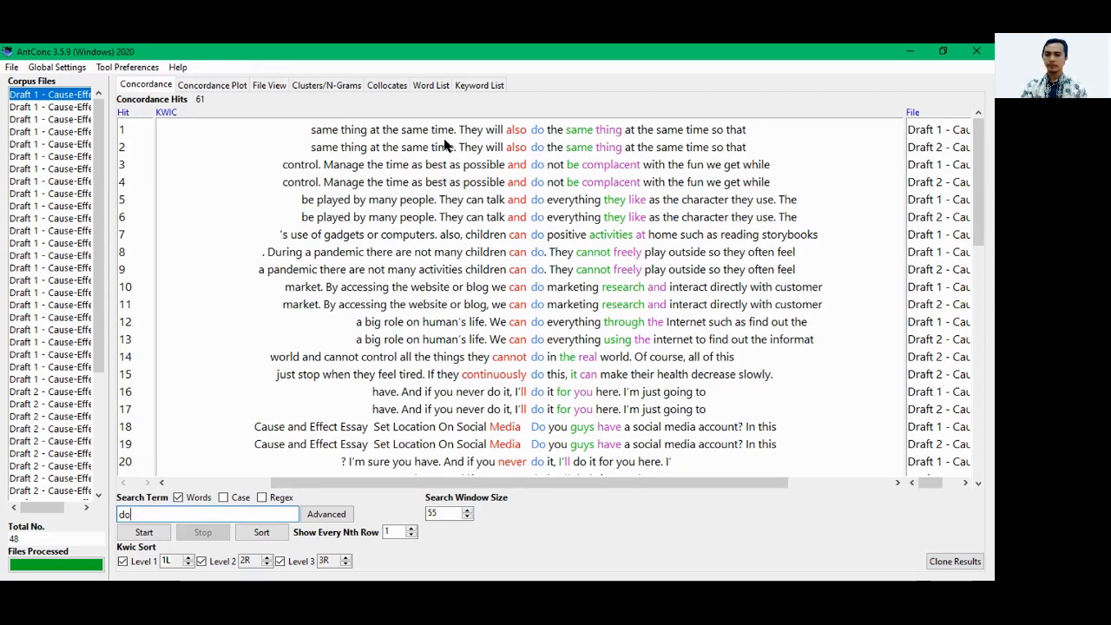
key("alt+Tab")
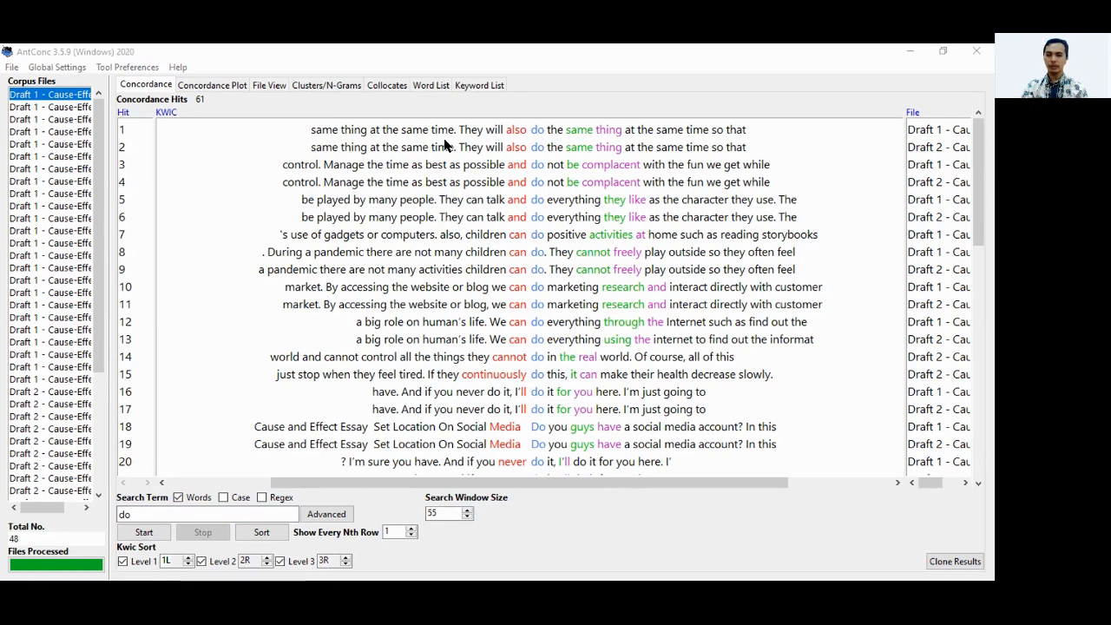
left_click(675, 183)
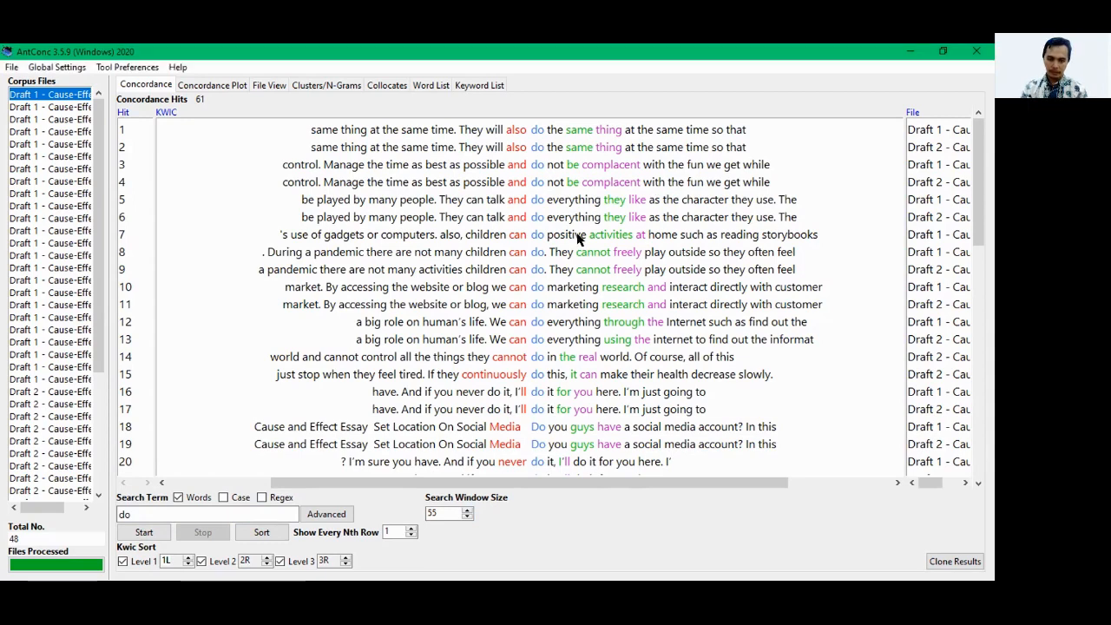
Delete concordance hits 8 and 9, the two "children can do. They cannot freely" lines, from the results.
double_click(492, 252)
triple_click(491, 252)
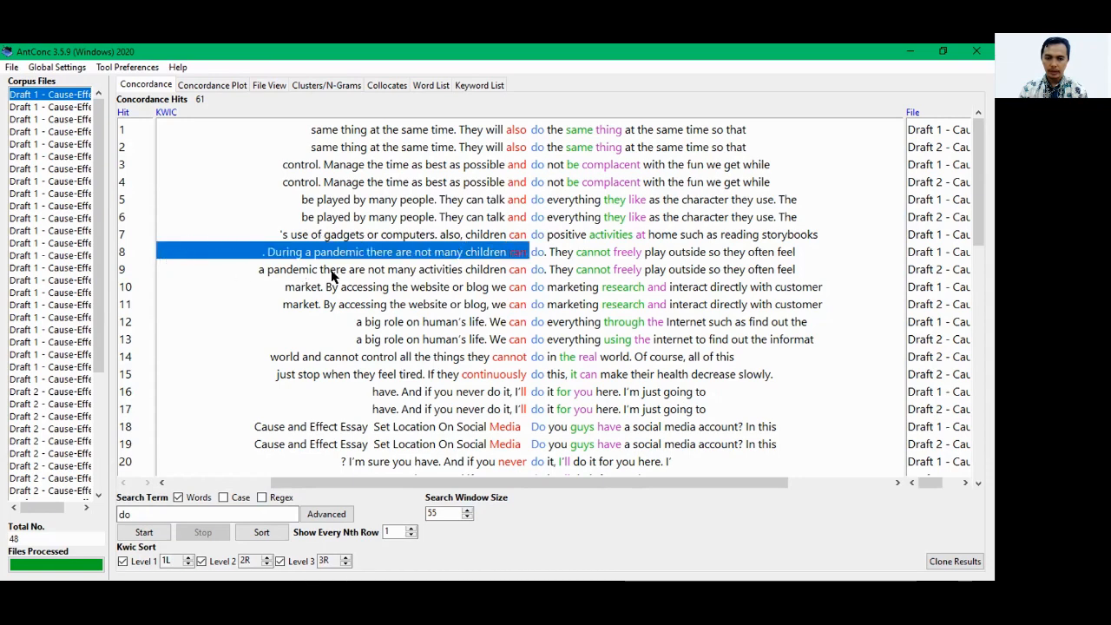
left_click(557, 247)
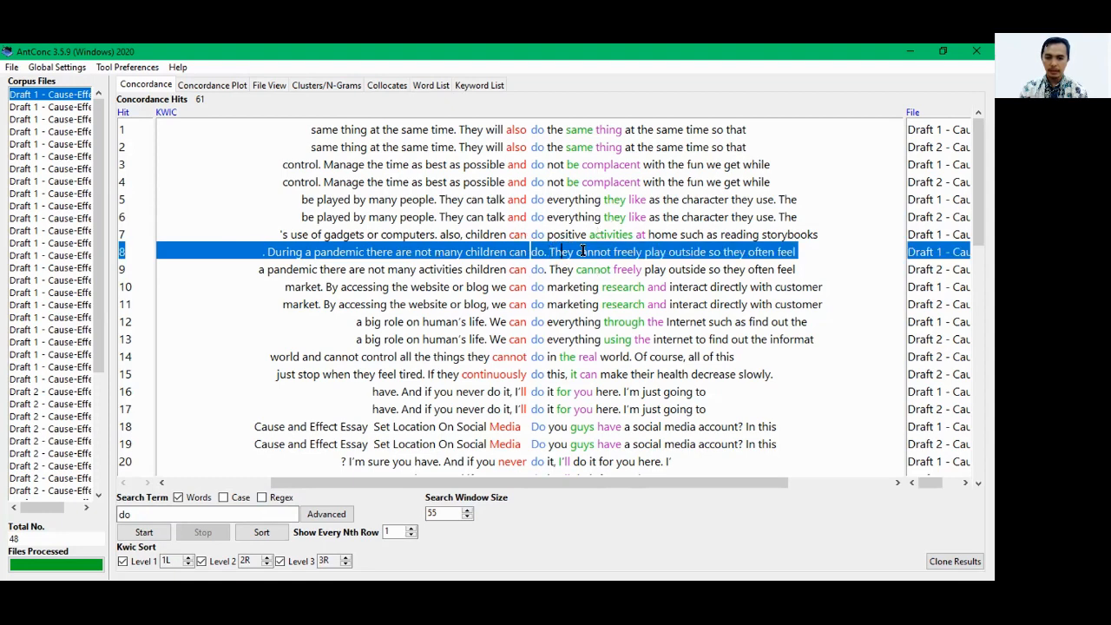
left_click(495, 272, "shift")
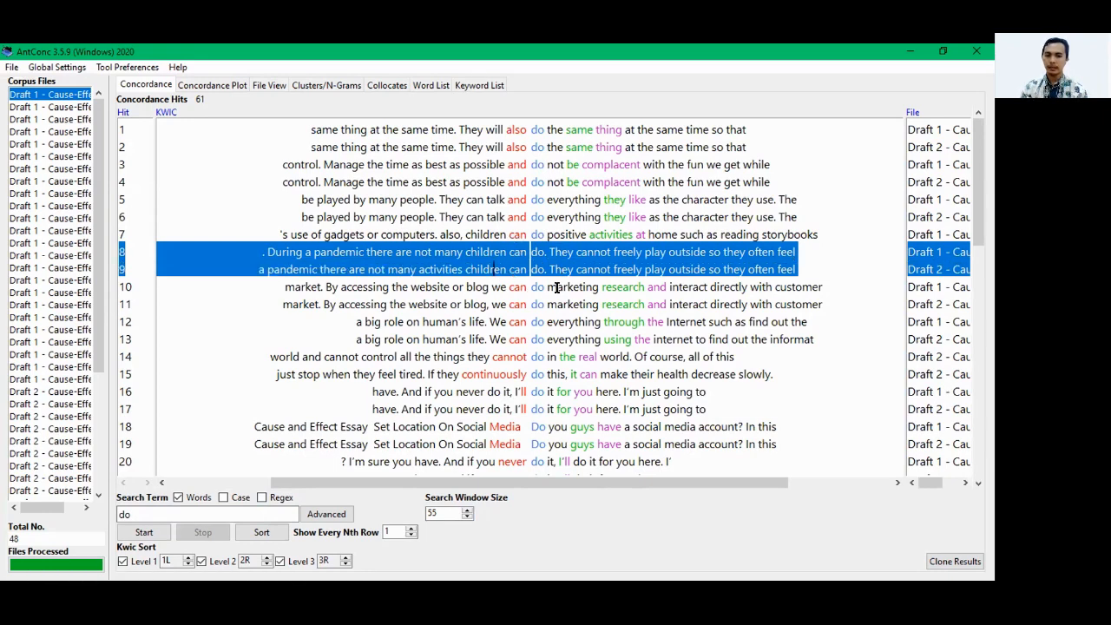
key("Delete")
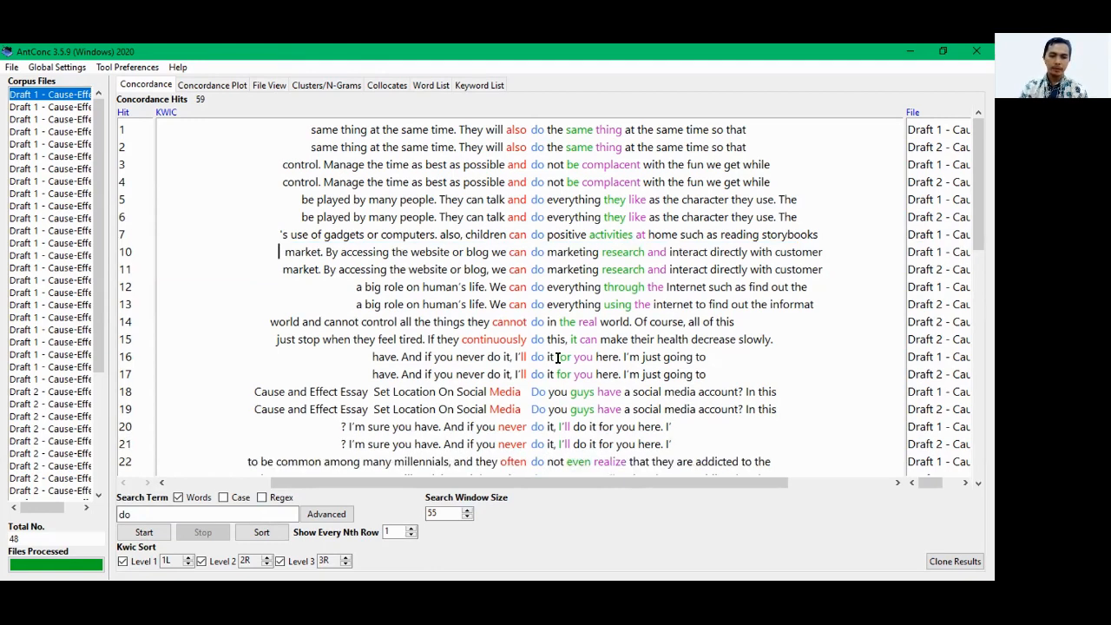
Select all left-context text of the concordance lines, followed by all text from the search word onward.
scroll(558, 360, "down", 1)
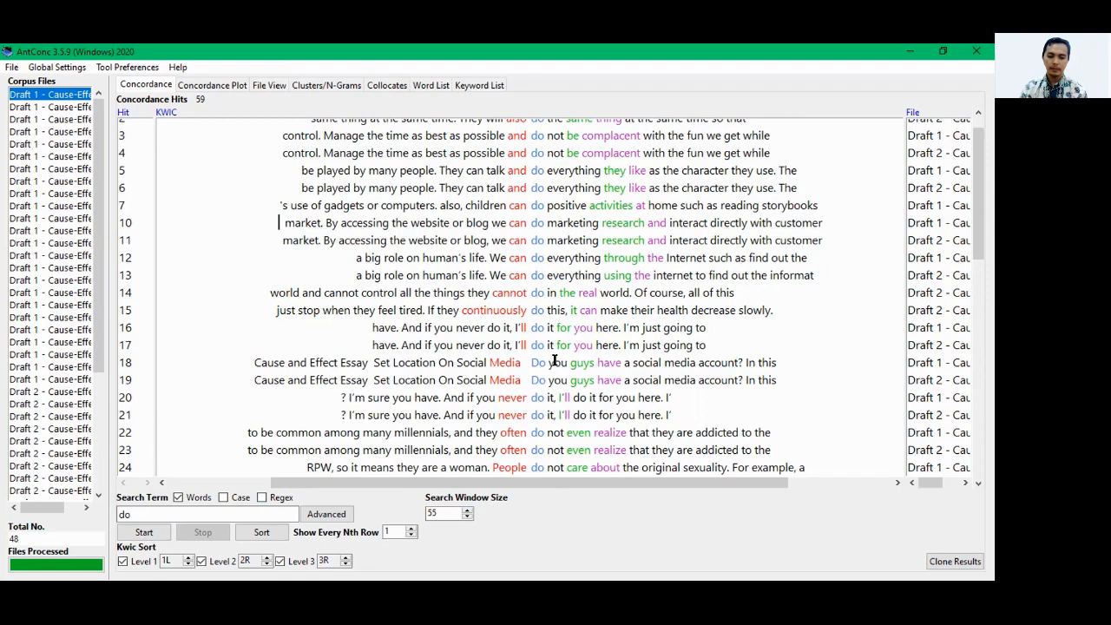
left_click(463, 293)
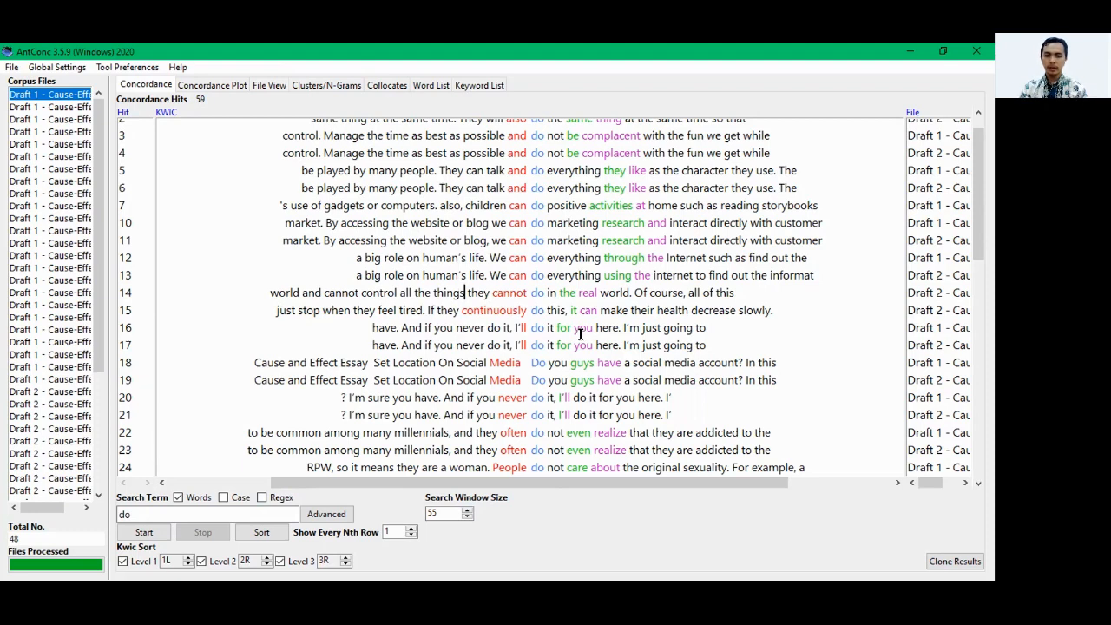
left_click_drag(478, 273, 479, 284)
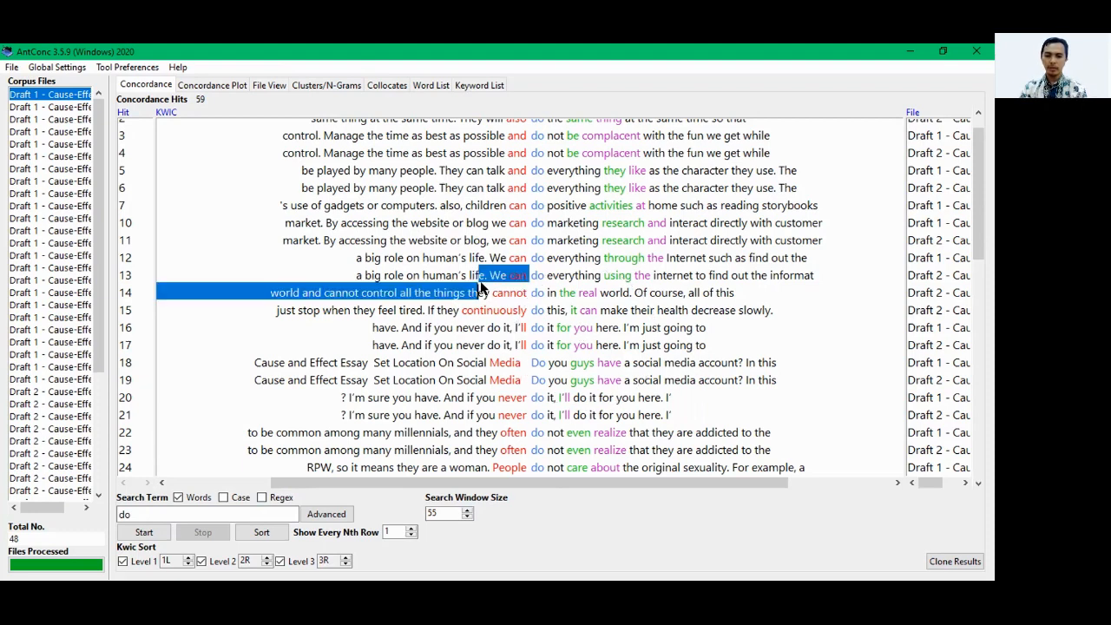
left_click(482, 293)
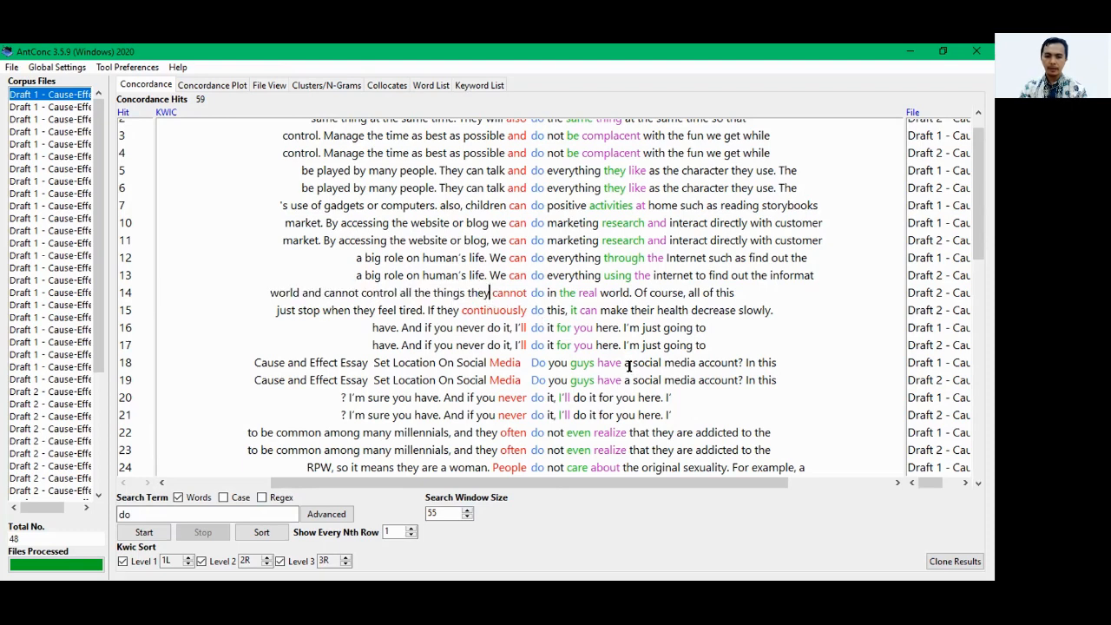
key("ctrl+a")
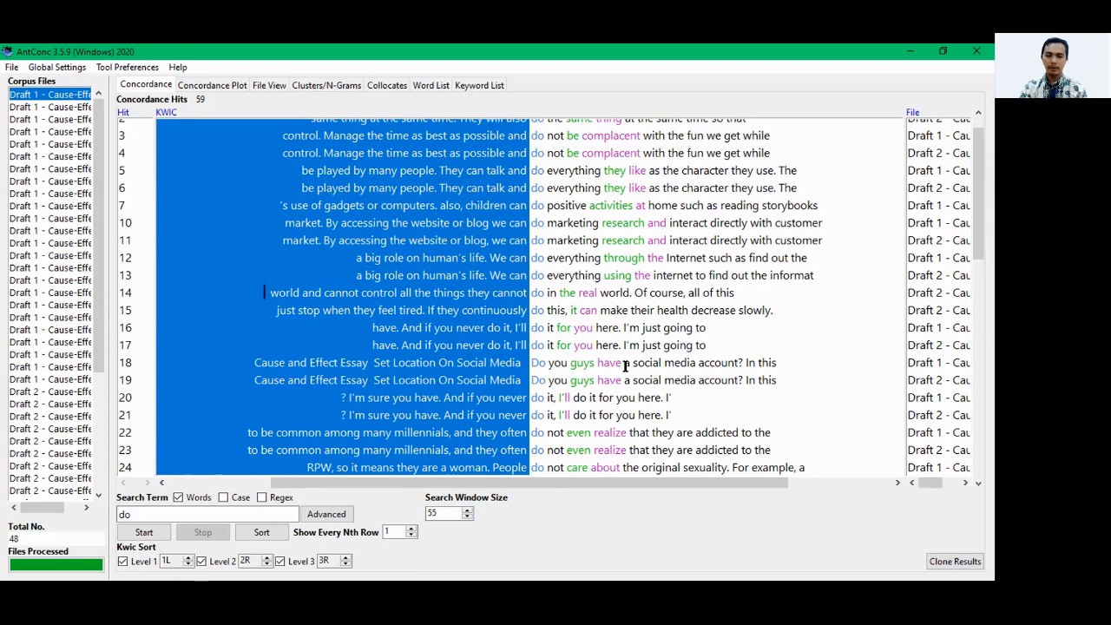
left_click(646, 318)
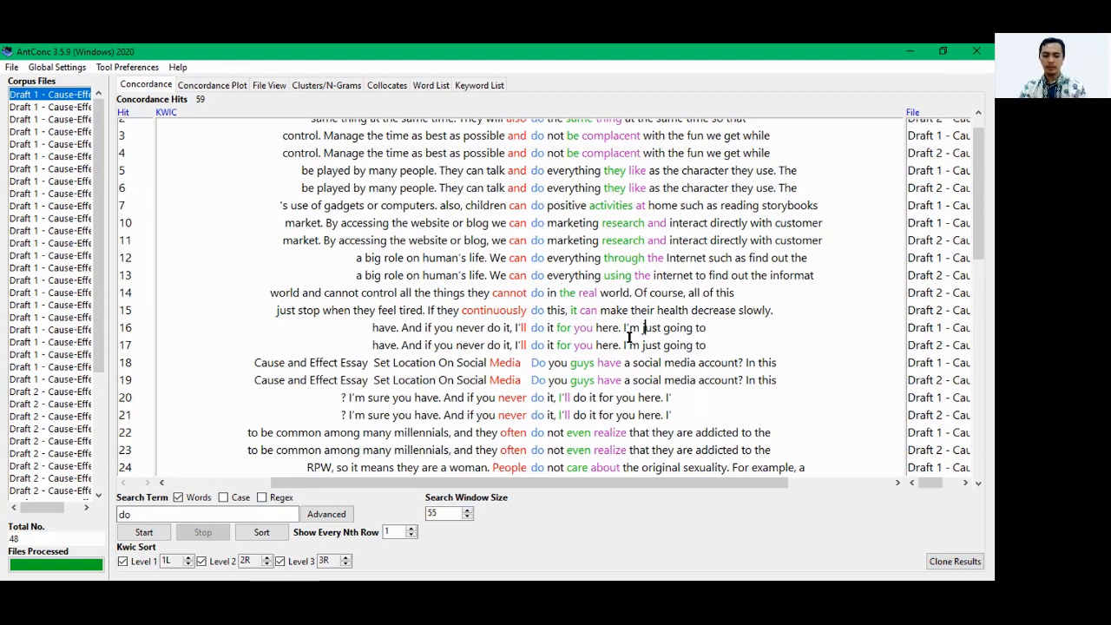
key("ctrl+a")
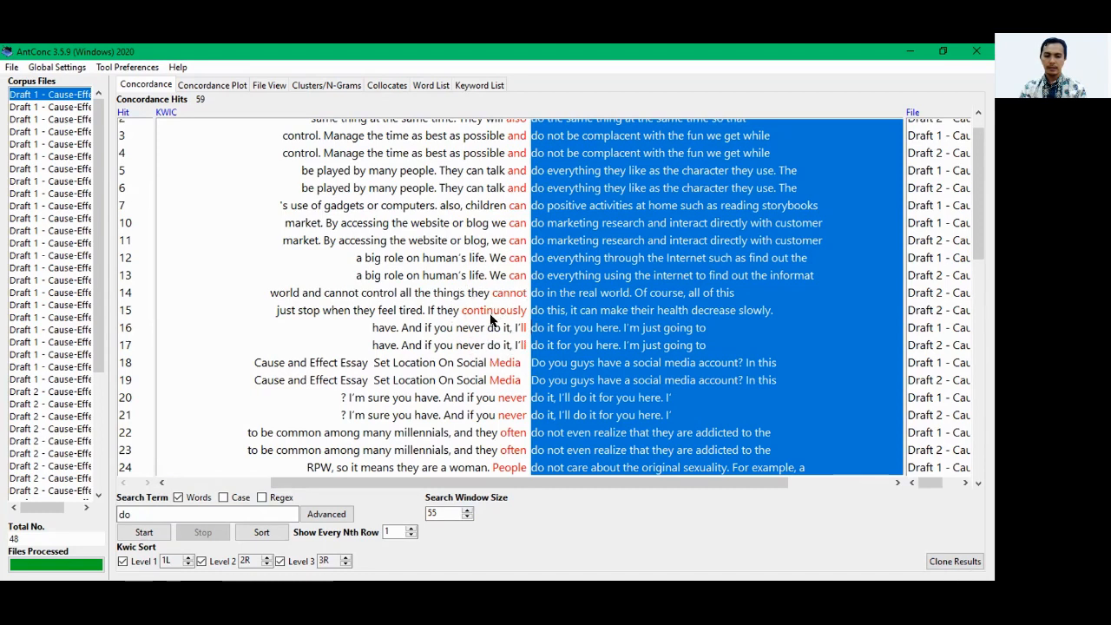
triple_click(474, 345)
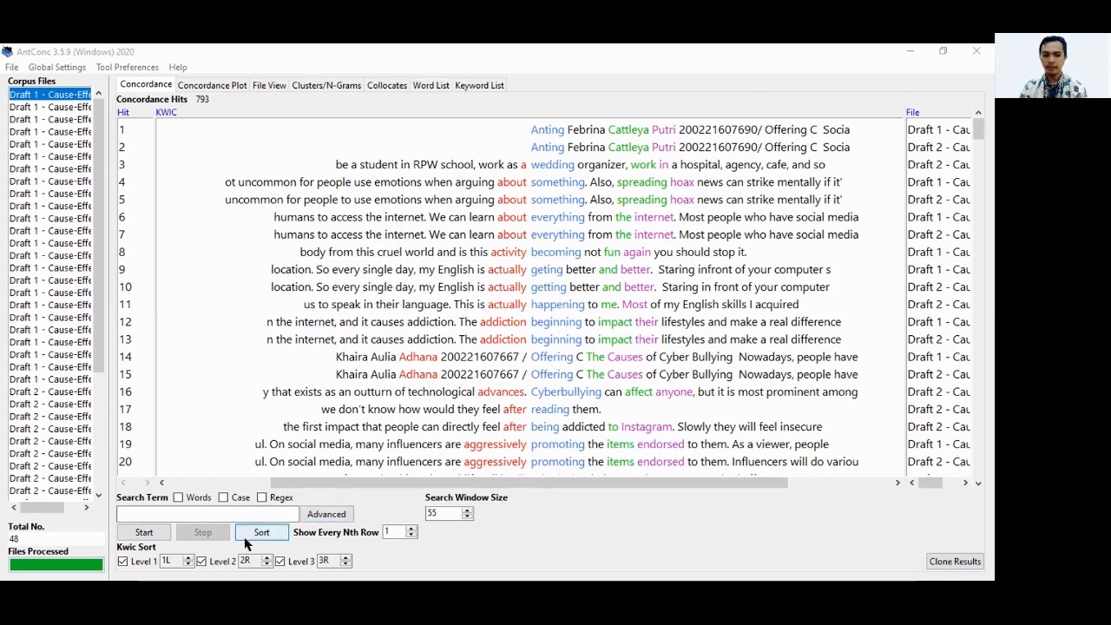
Run a concordance search for *ing with the Words option off and sort the hits.
left_click(154, 517)
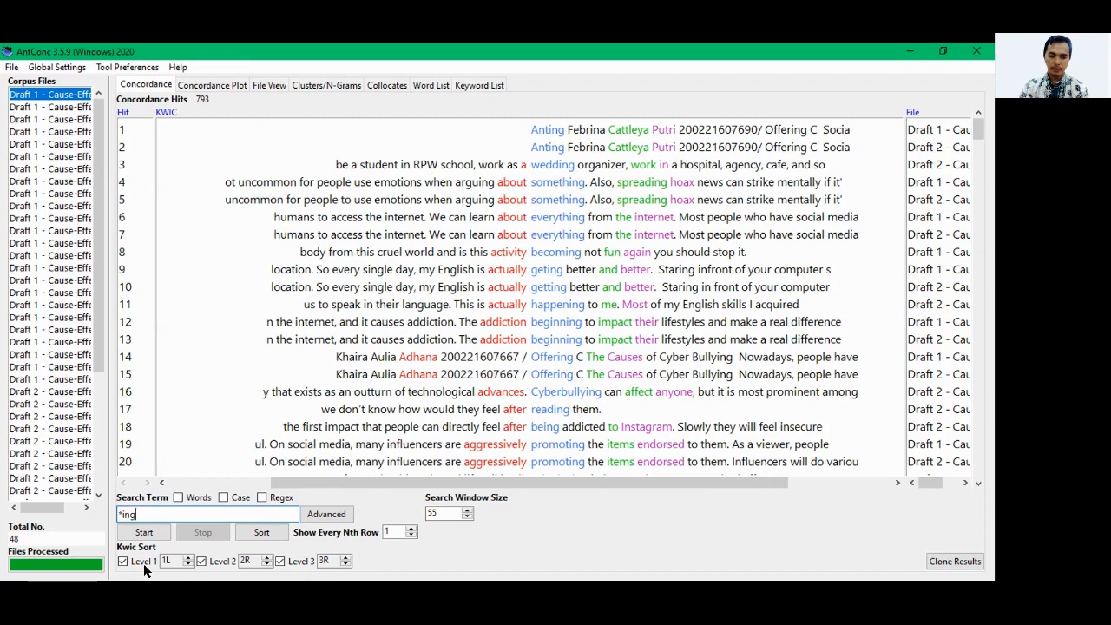
left_click(179, 500)
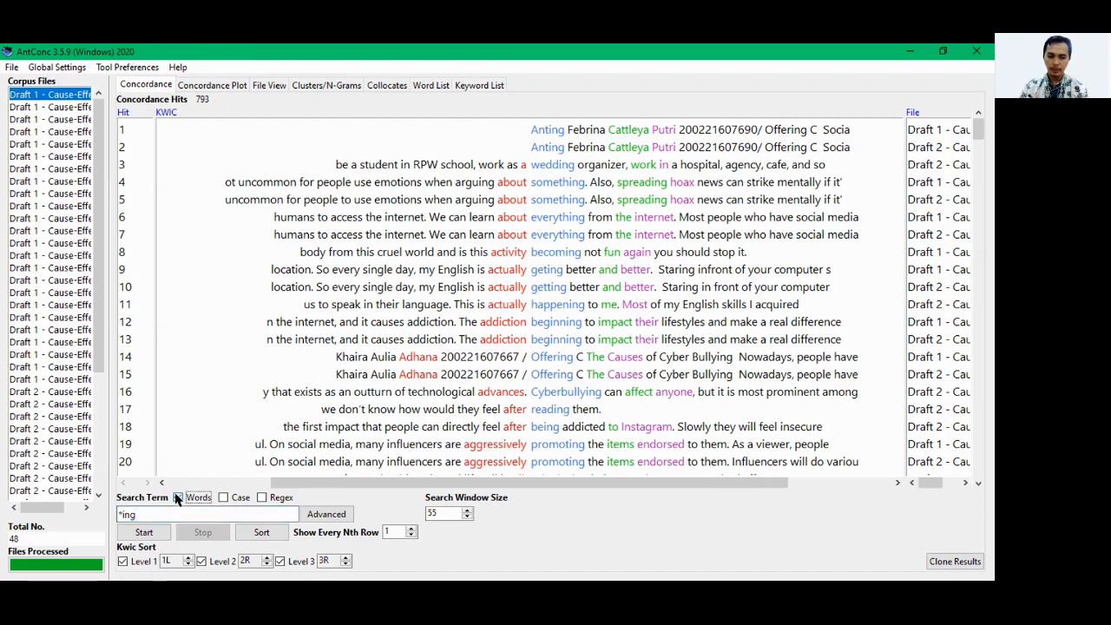
left_click(178, 500)
left_click(140, 516)
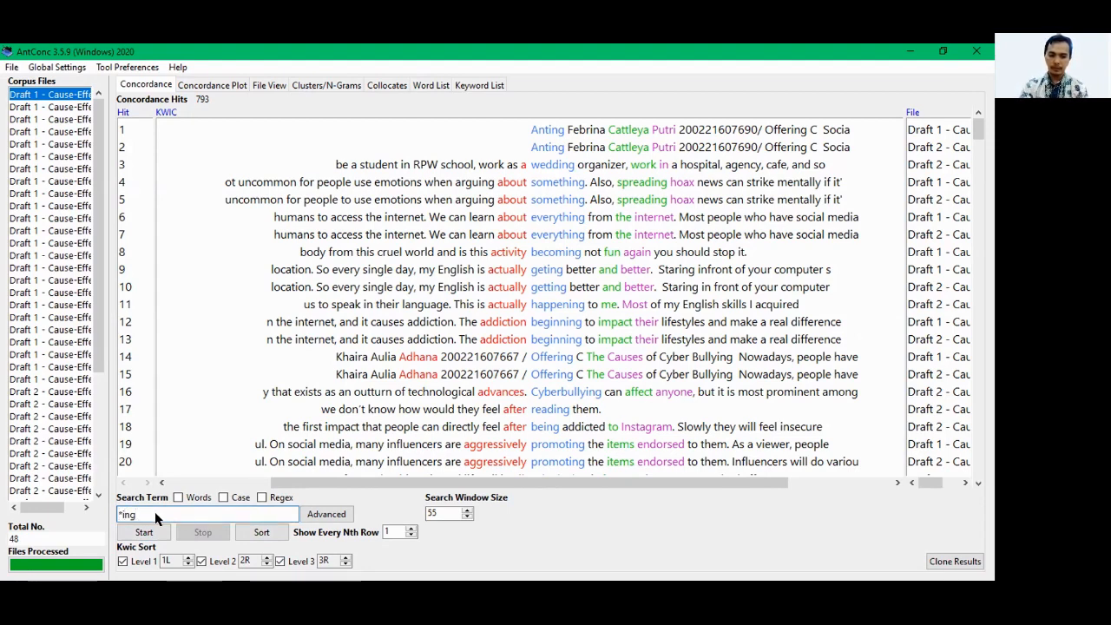
left_click(143, 531)
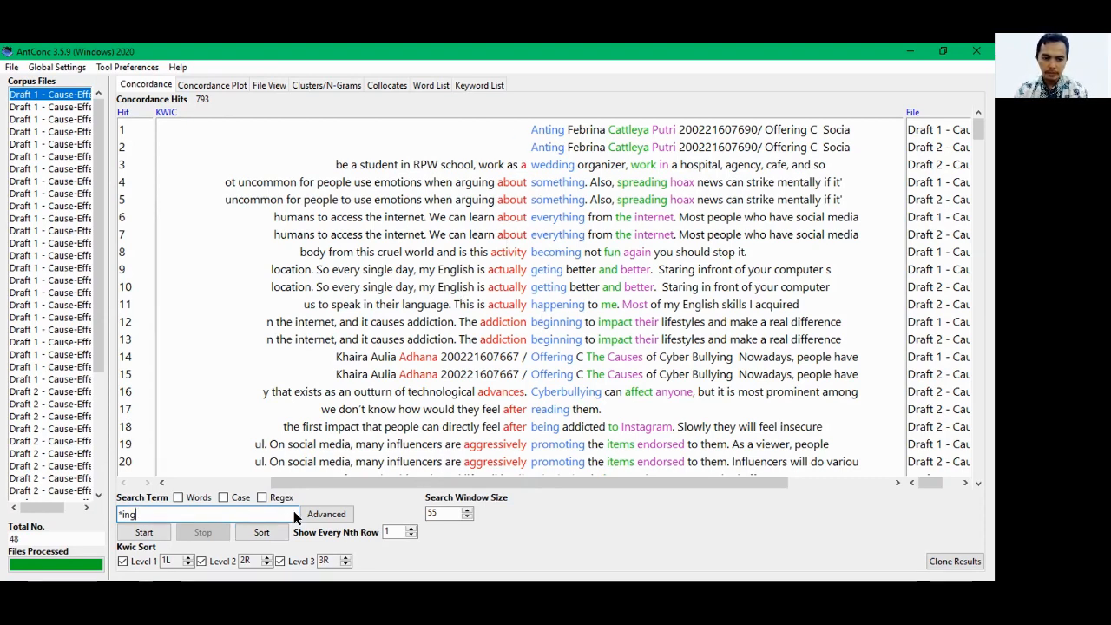
left_click(270, 538)
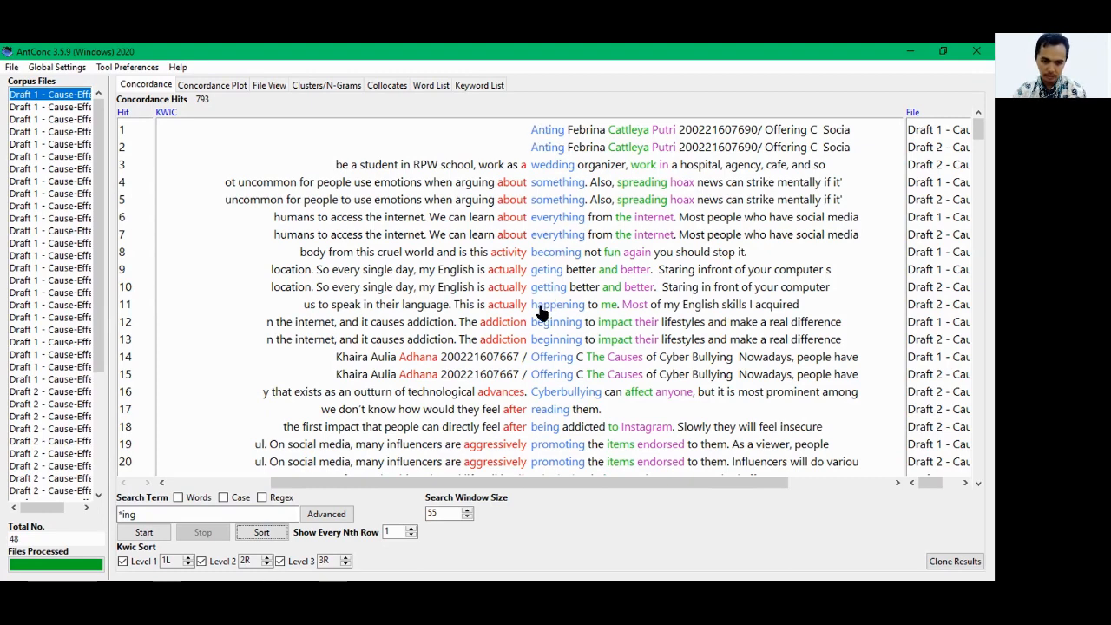
Set the advanced search context horizon from 7L to 7R, apply it and rerun the *ing search.
left_click(316, 515)
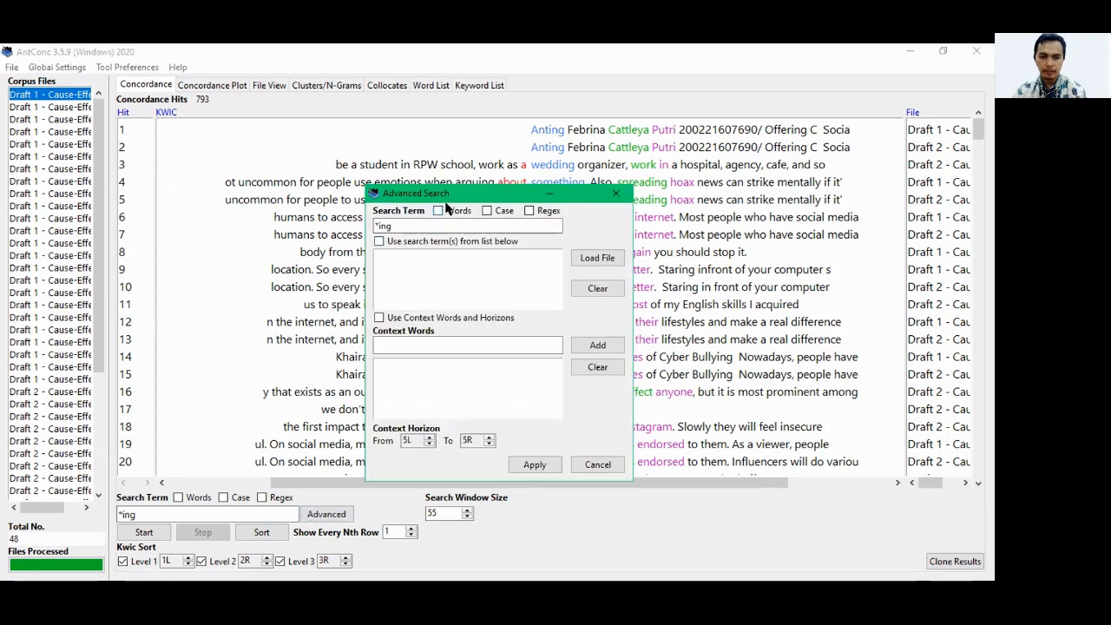
left_click_drag(450, 191, 184, 75)
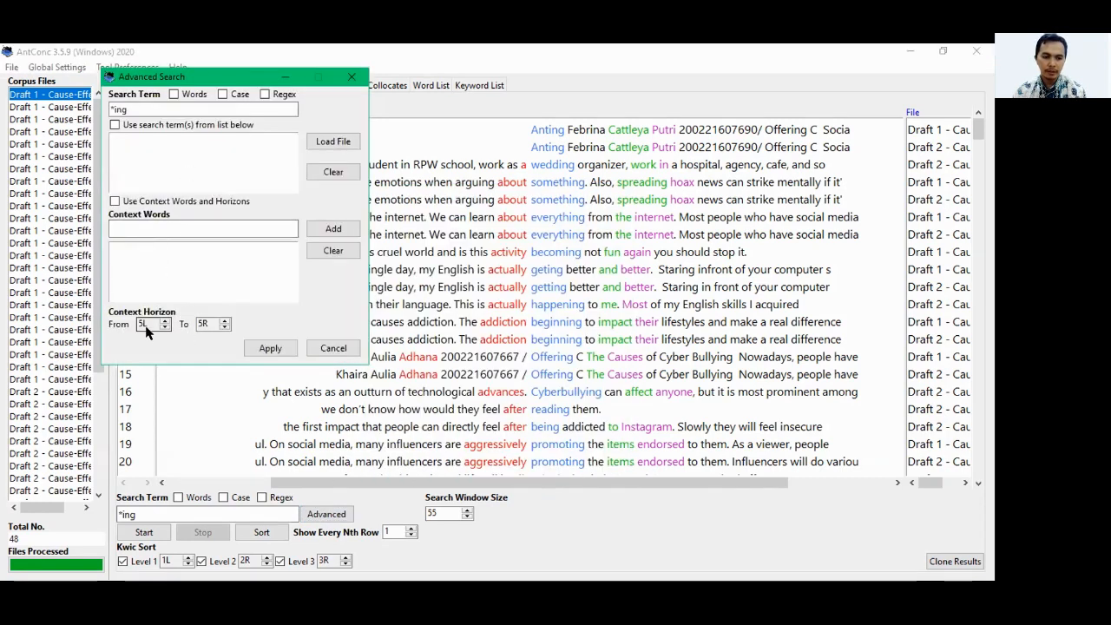
left_click_drag(148, 323, 136, 324)
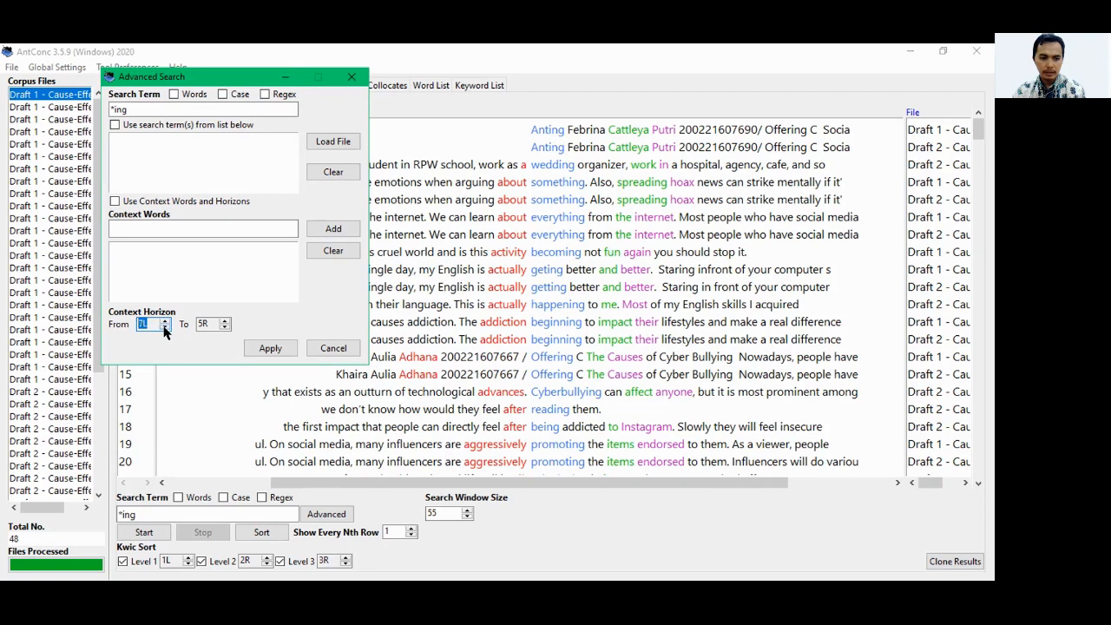
left_click(224, 322)
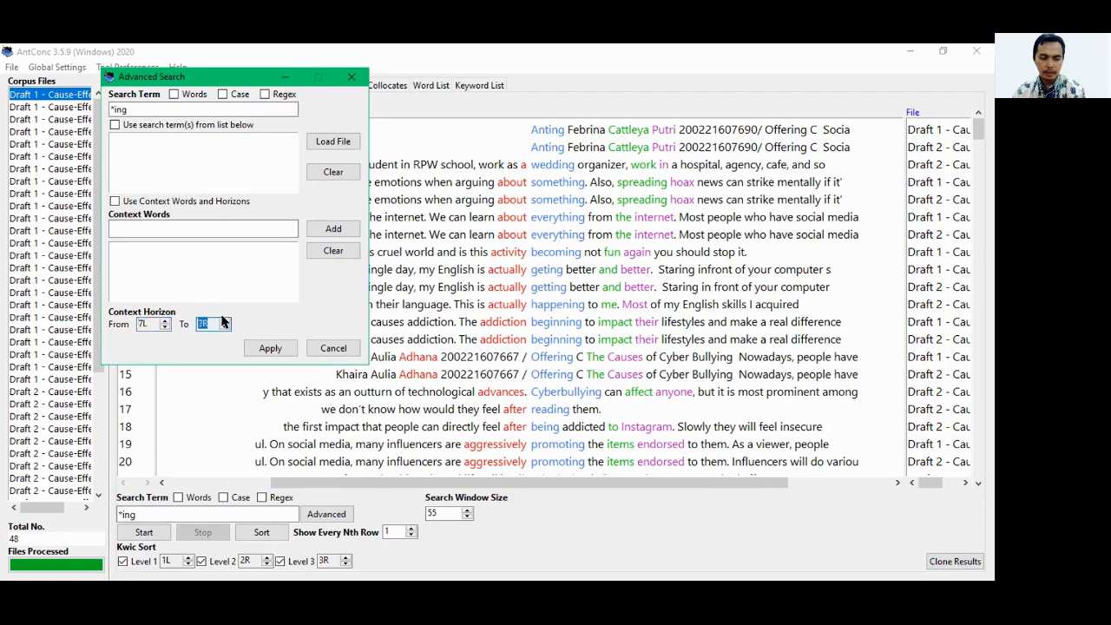
left_click(271, 349)
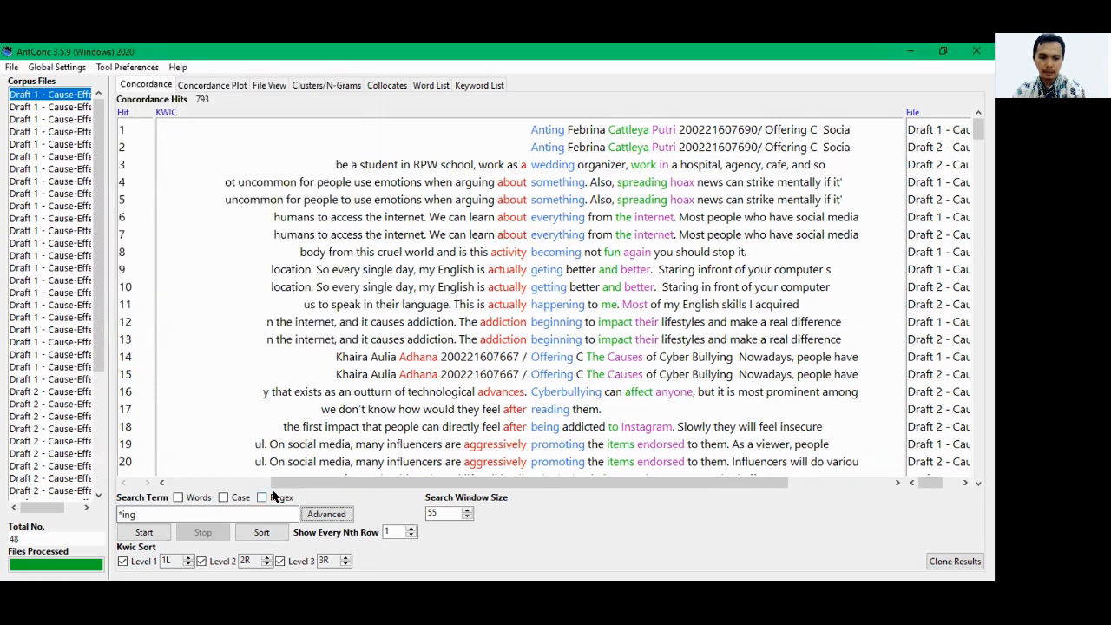
left_click(148, 526)
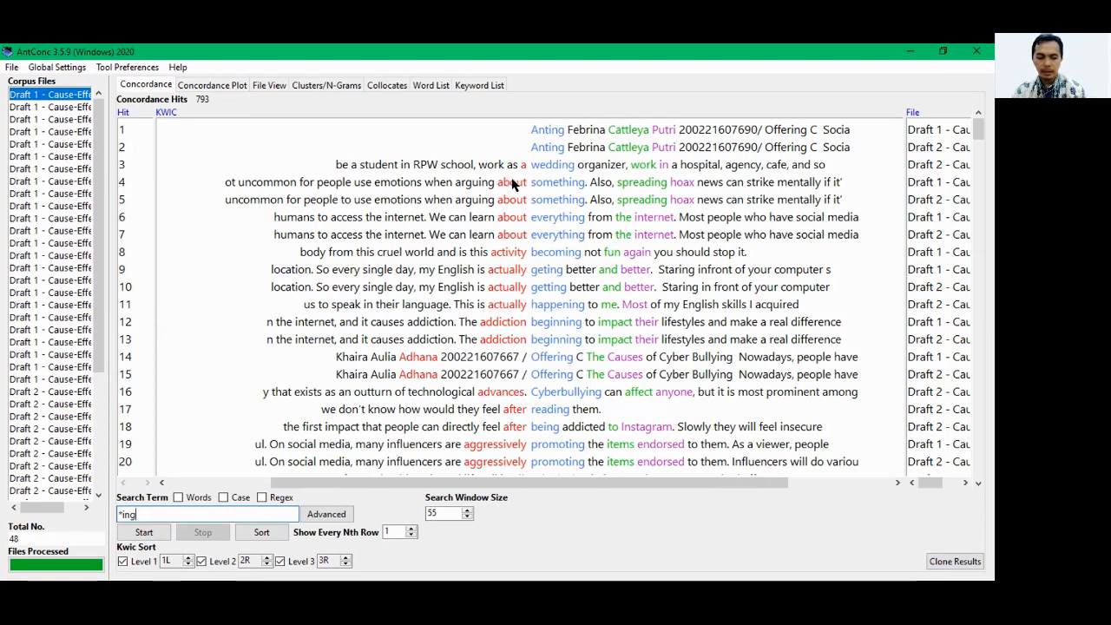
Delete hits 1 and 2, the student-name lines, from the *ing concordance results.
left_click(574, 129)
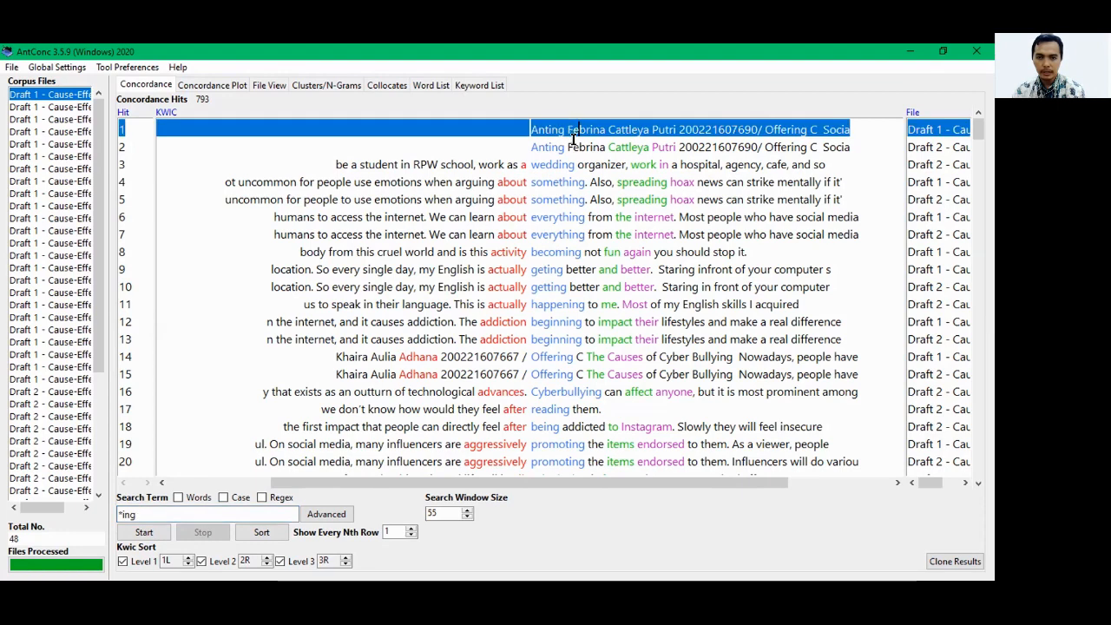
left_click(574, 145, "shift")
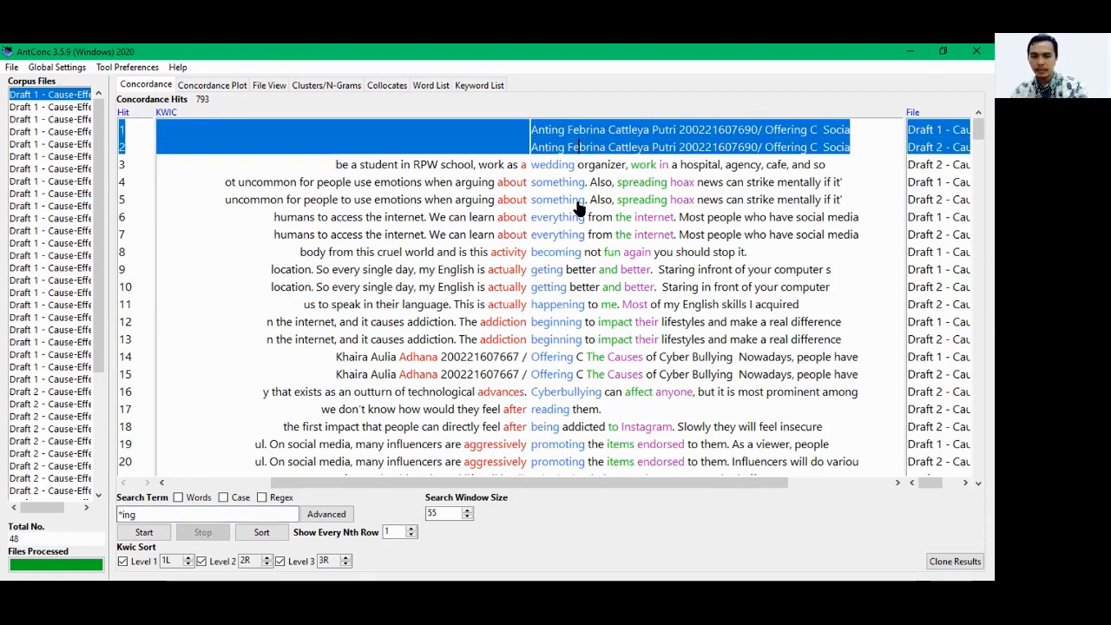
key("Delete")
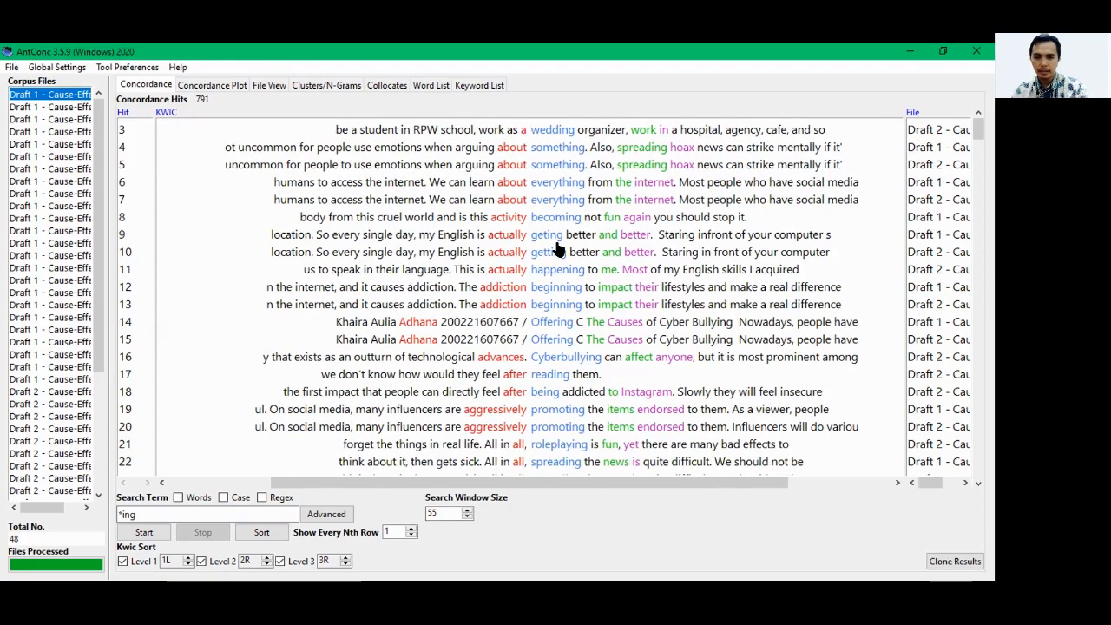
Look through the *ing concordance lines and run a new search with a space inserted, as "* ing".
scroll(550, 263, "down", 6)
scroll(547, 265, "down", 11)
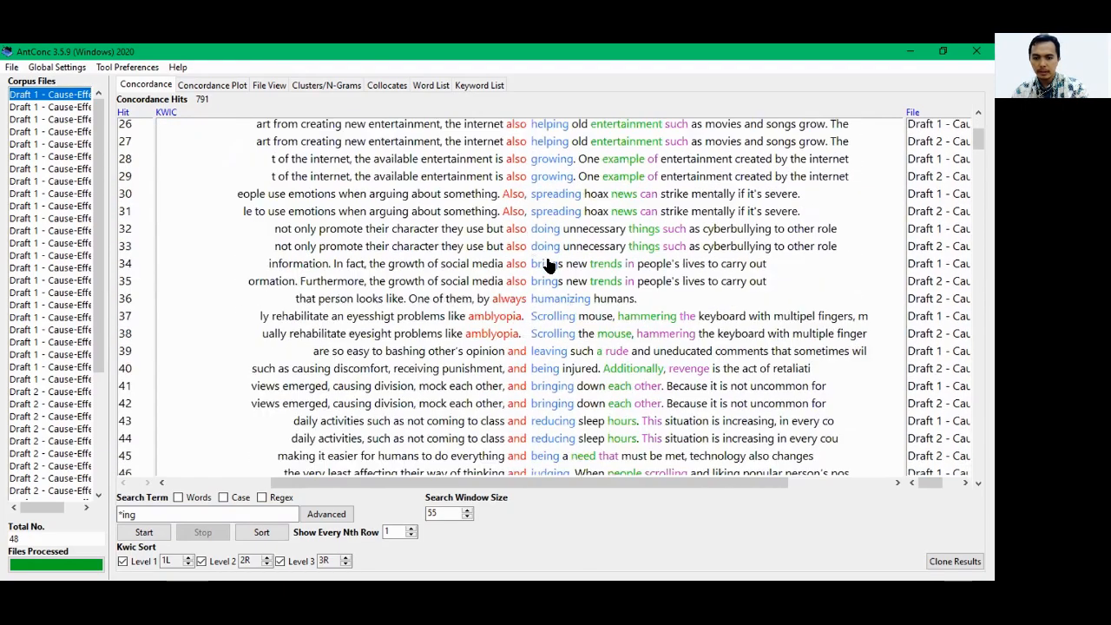
scroll(546, 264, "down", 12)
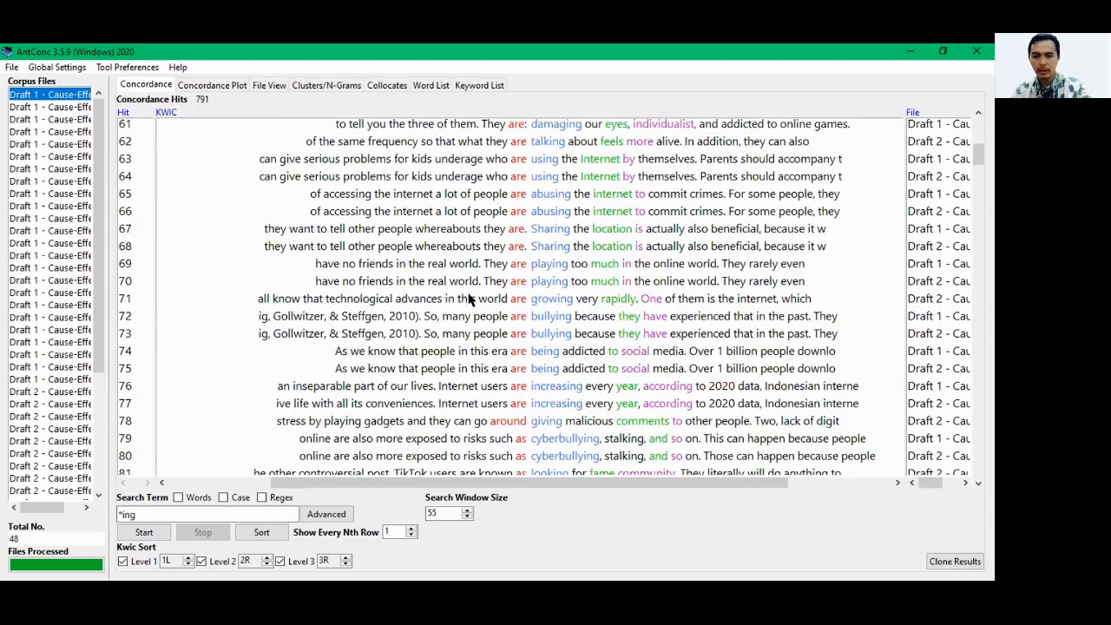
scroll(541, 254, "down", 1)
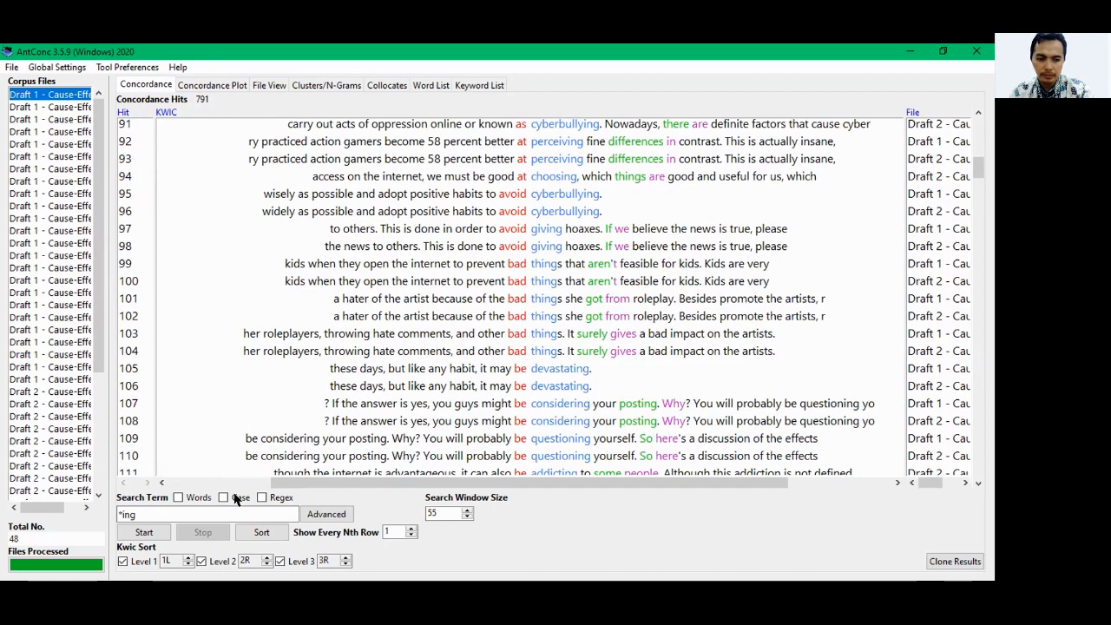
left_click(121, 514)
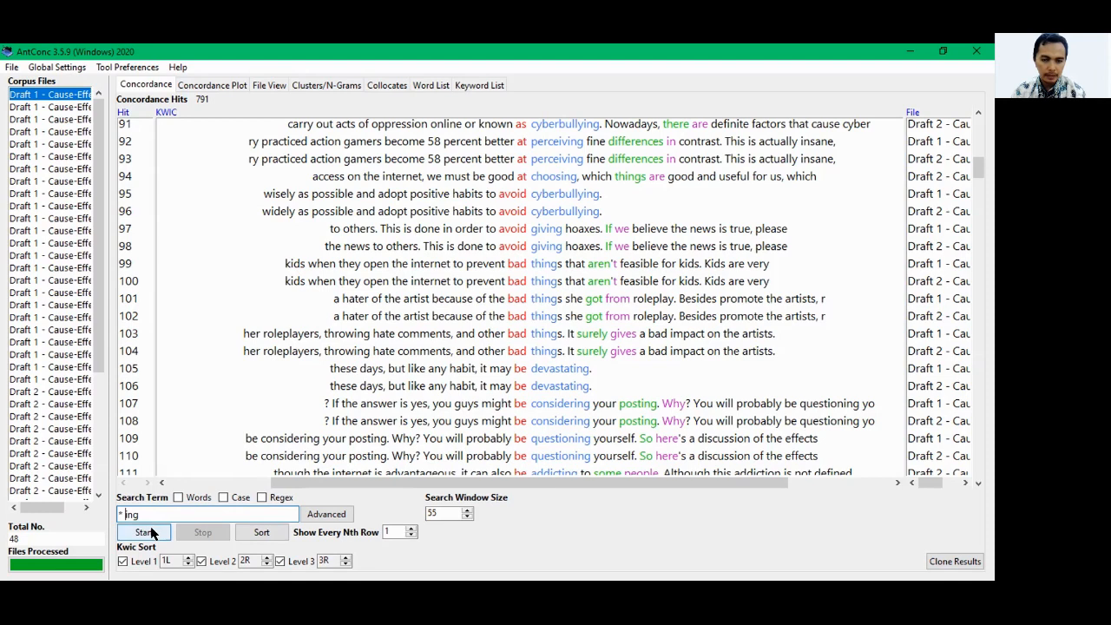
left_click(149, 532)
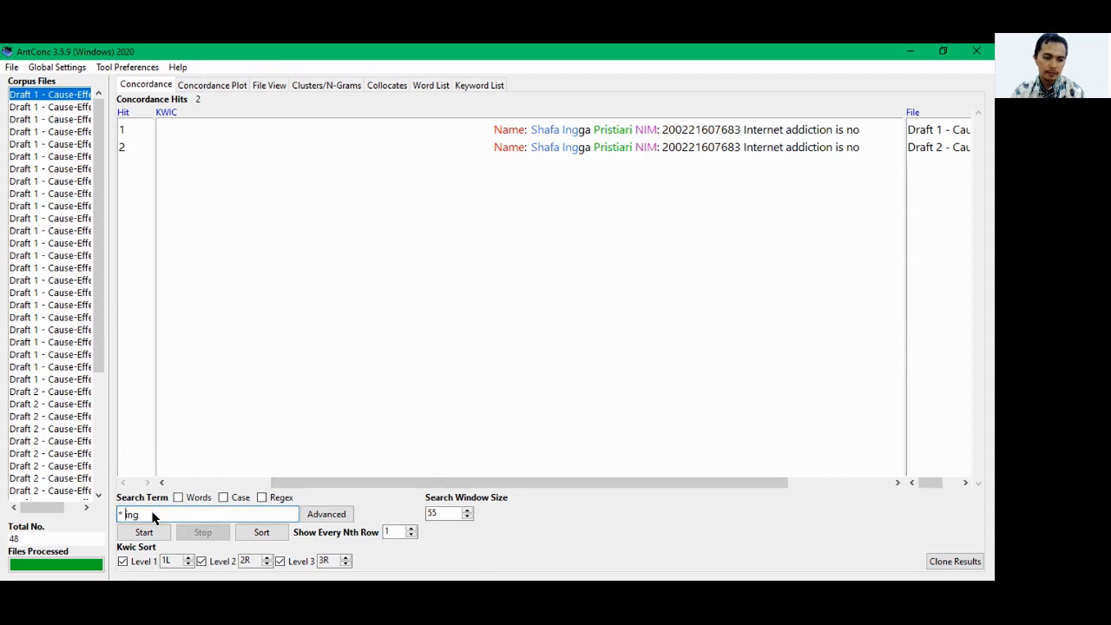
Replace the search term with *ment and run the concordance search.
left_click_drag(155, 517, 103, 522)
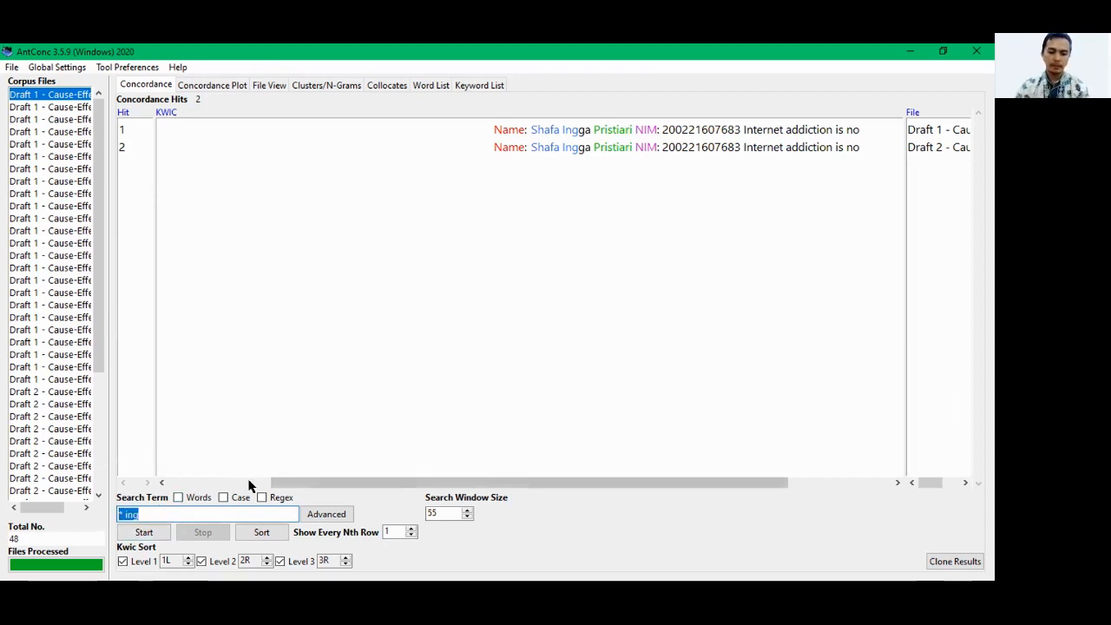
type("*")
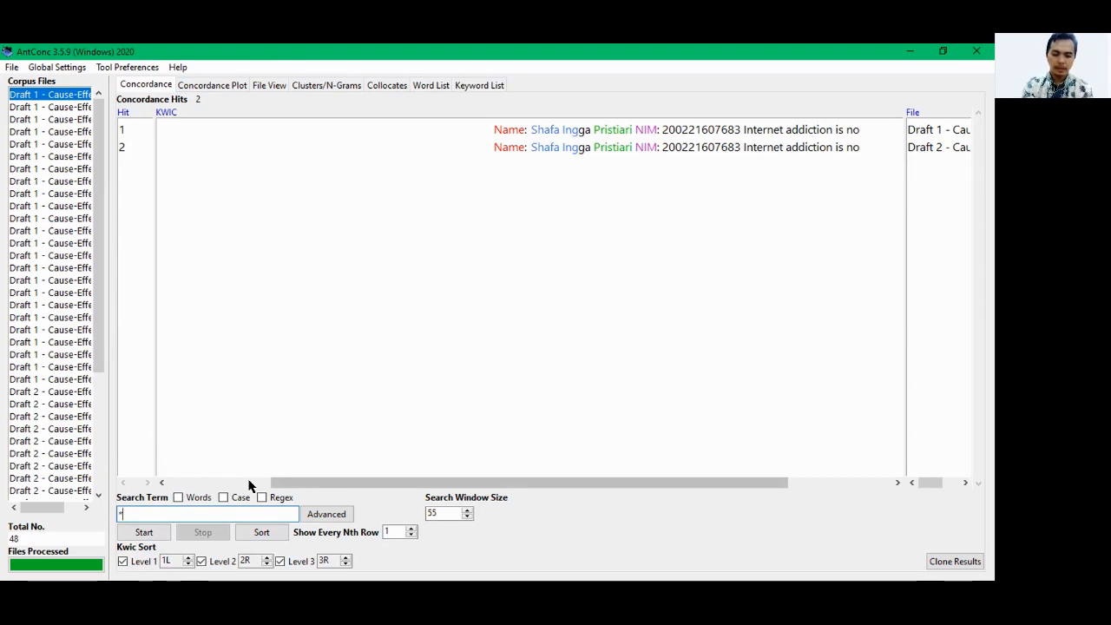
type("er")
key("BackSpace")
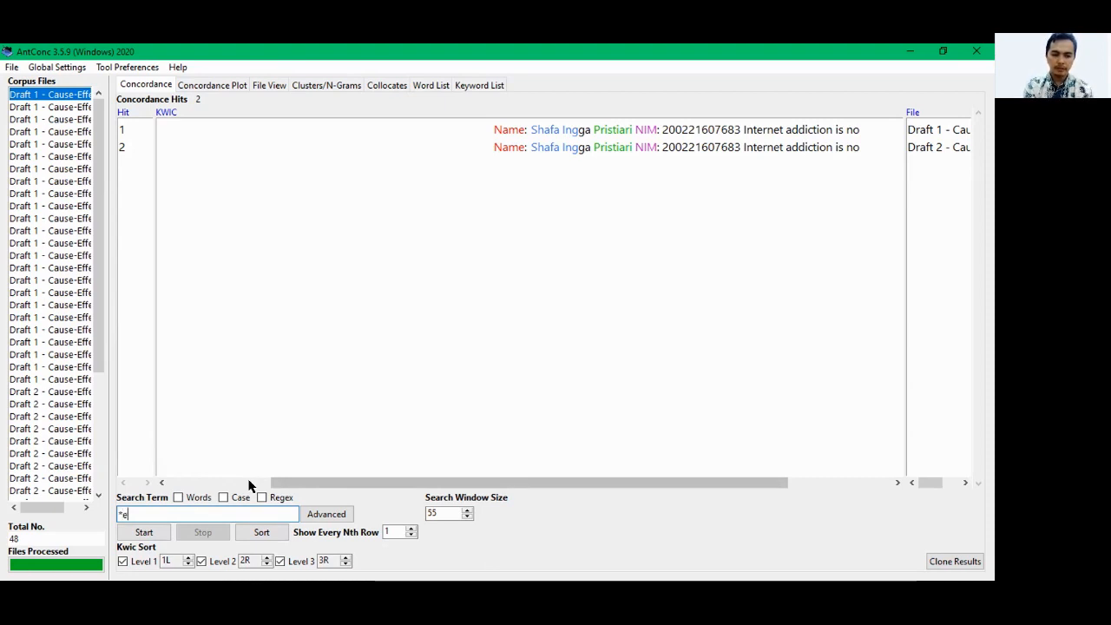
type("n")
key("BackSpace")
key("BackSpace")
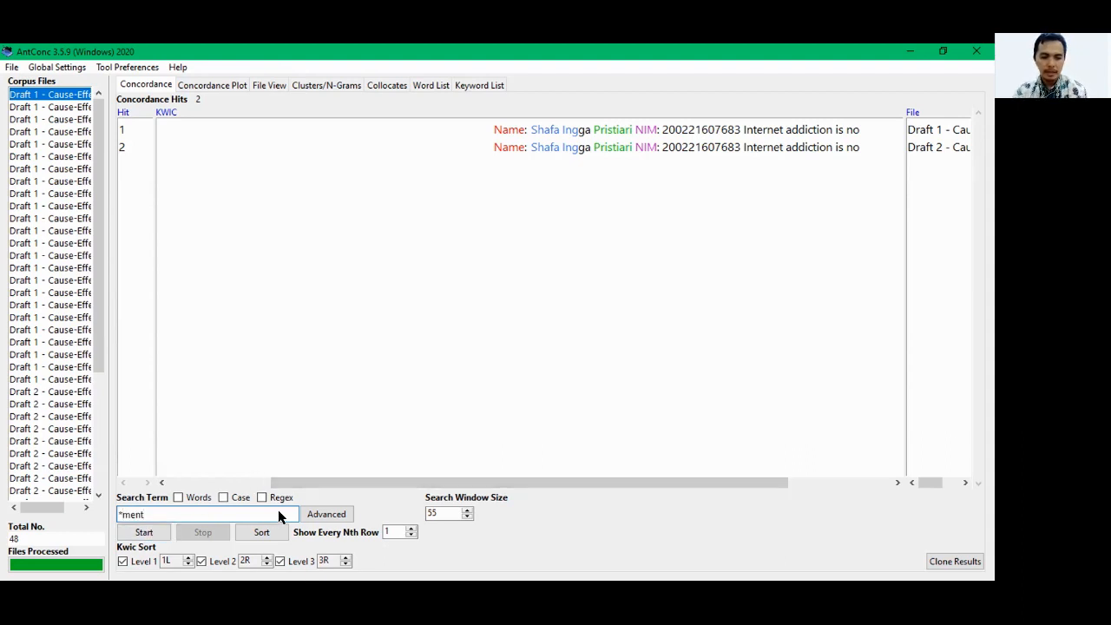
left_click(145, 533)
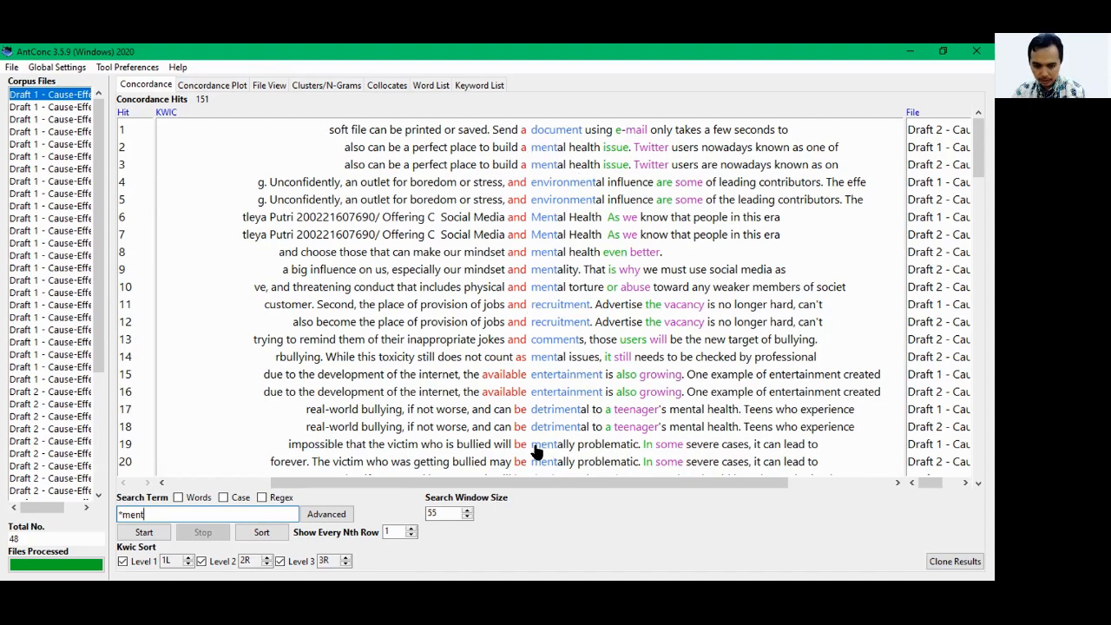
left_click(547, 130)
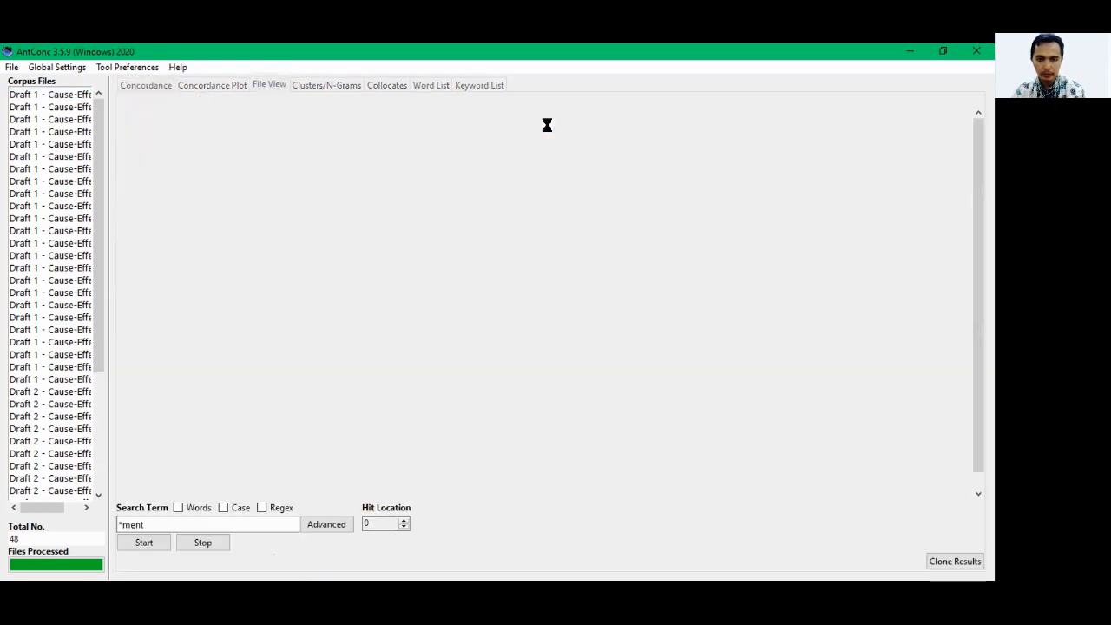
left_click(165, 86)
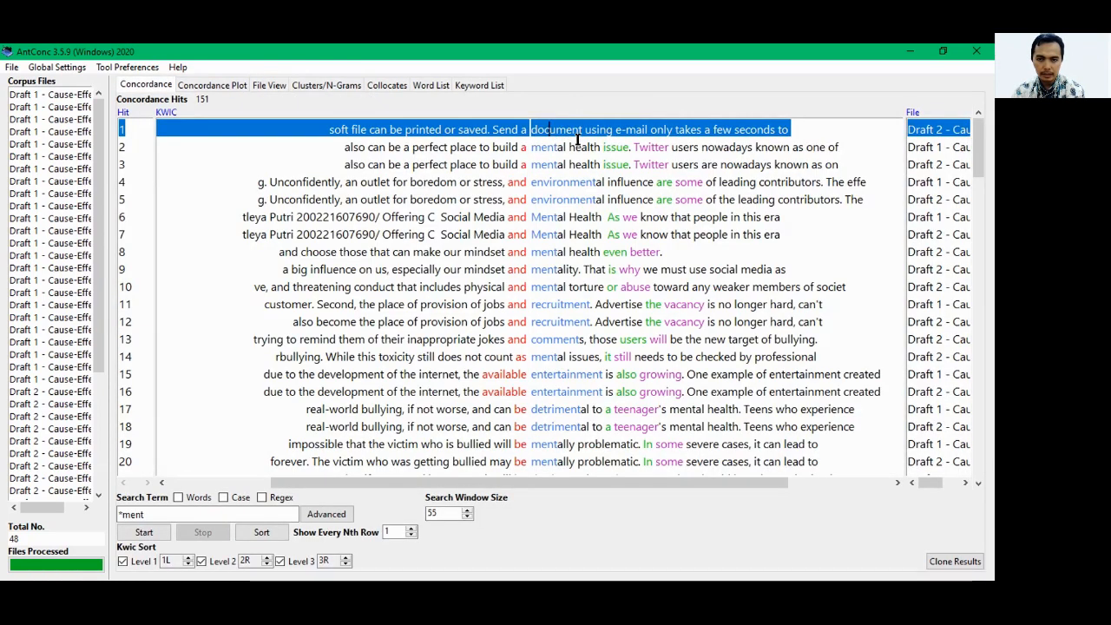
left_click_drag(577, 139, 584, 167)
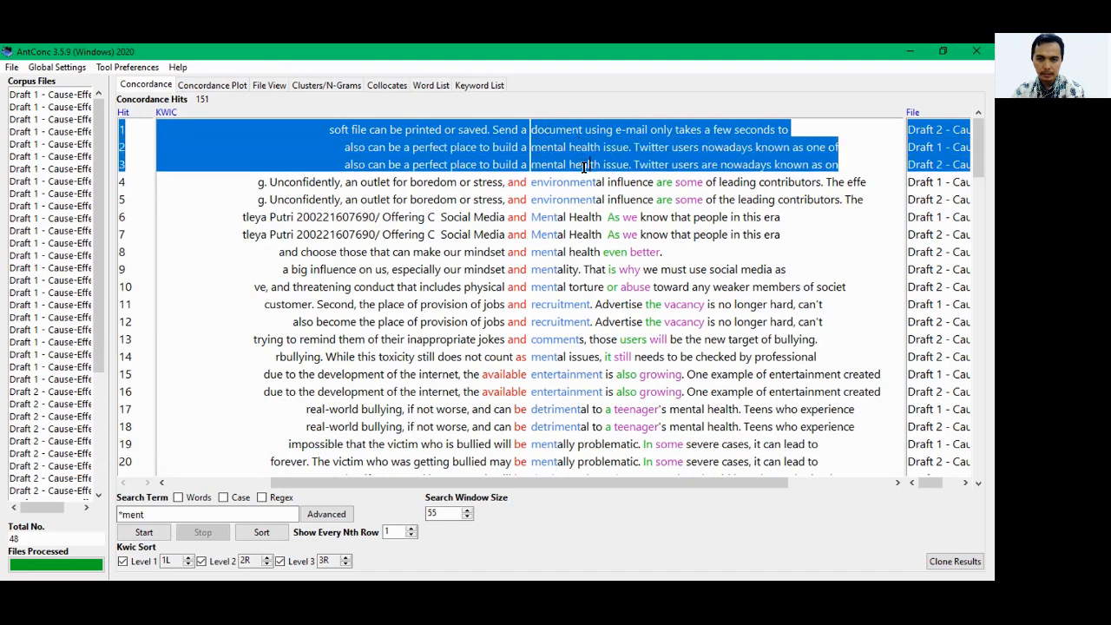
left_click(571, 131)
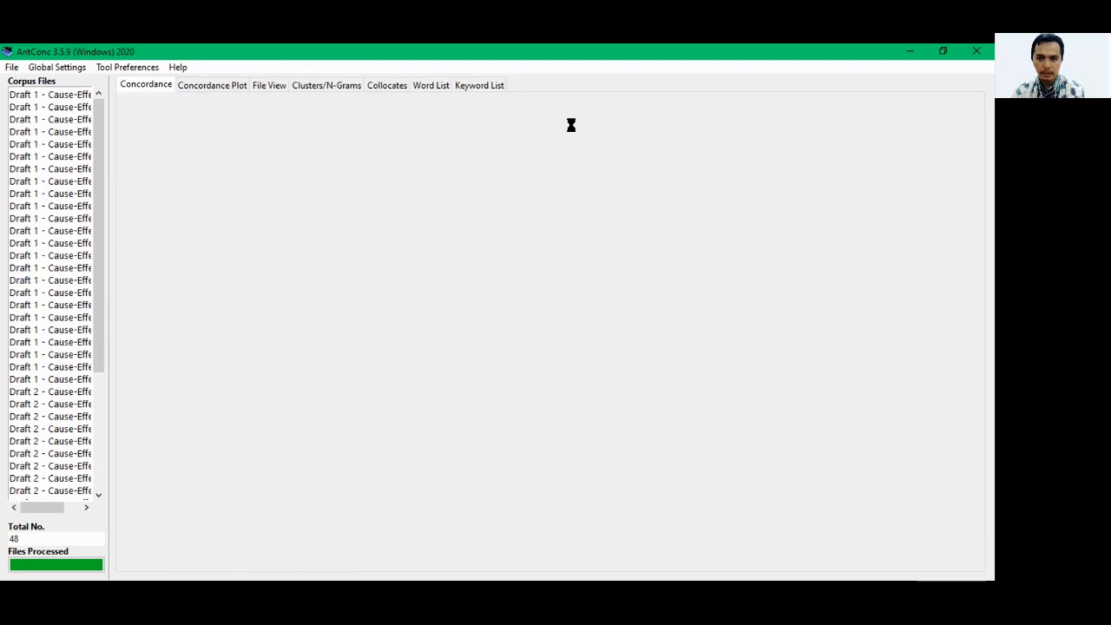
left_click(145, 85)
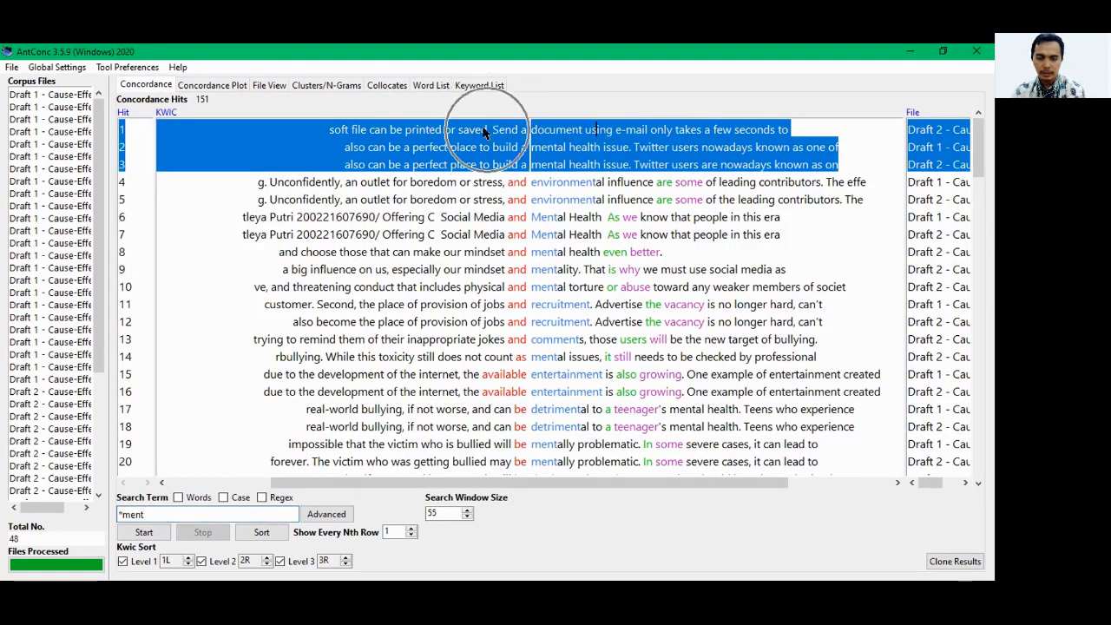
left_click(599, 130)
Delete hits 2, 3 and 6 to 10, the lines with mental or mentality, from the *ment concordance results.
left_click_drag(581, 148, 585, 165)
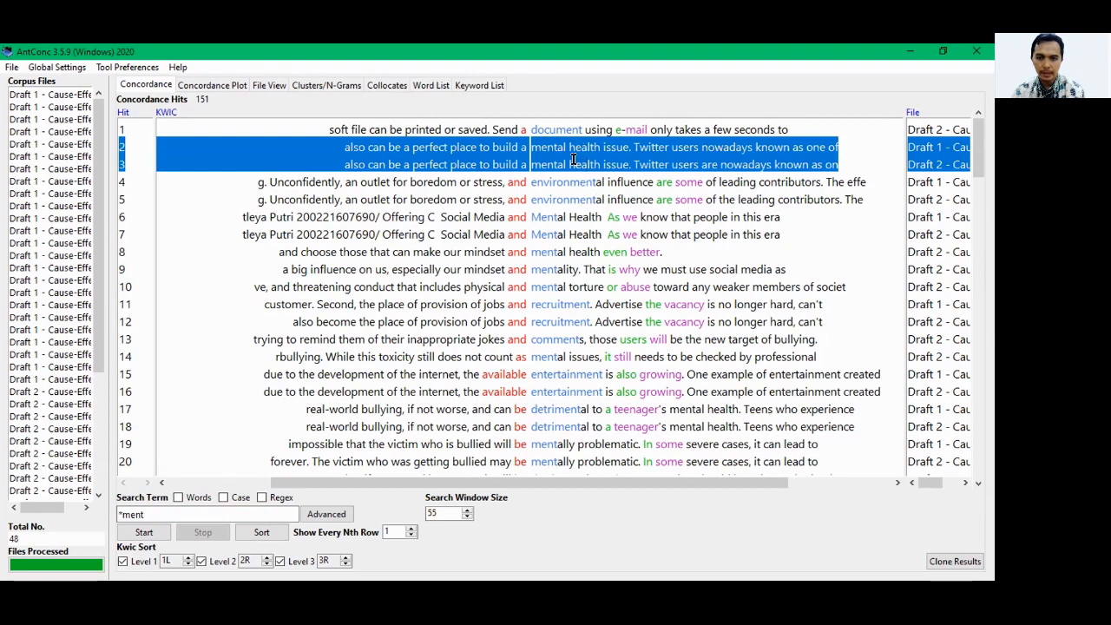
left_click(574, 221, "ctrl")
left_click_drag(574, 220, 604, 302)
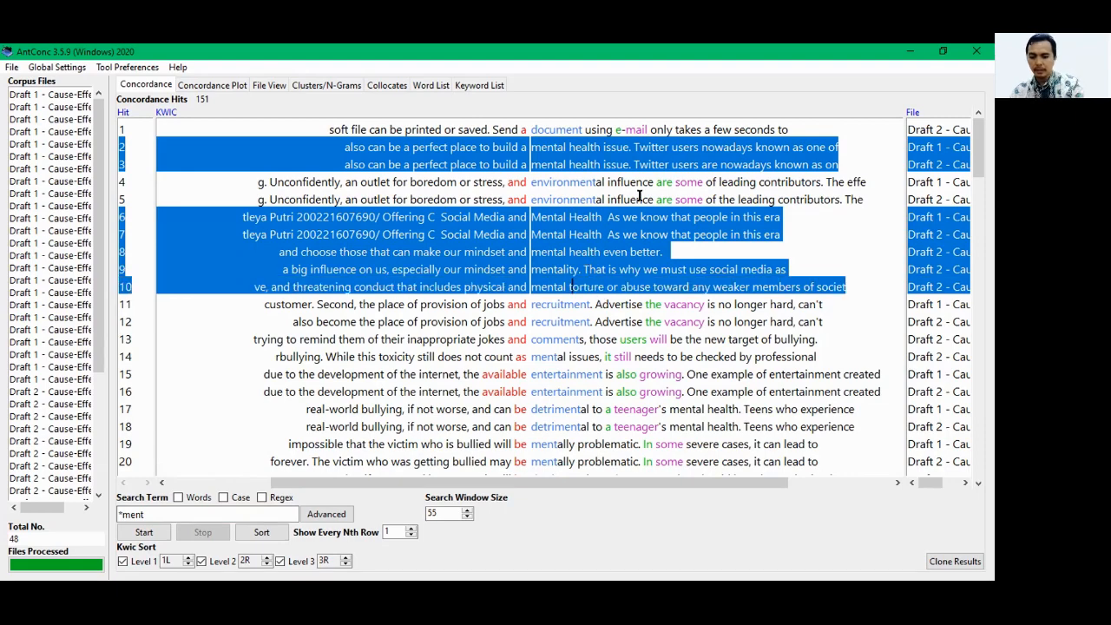
key("Delete")
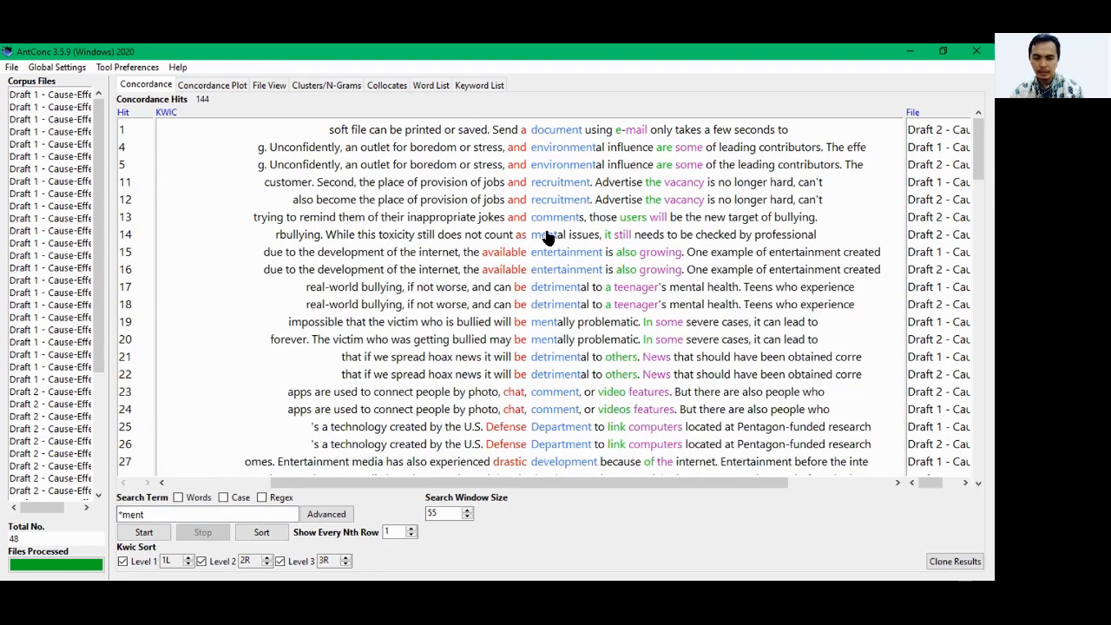
Look through the remaining *ment hits, enable the Regex option and try to run *ment as a regular expression.
scroll(433, 253, "down", 13)
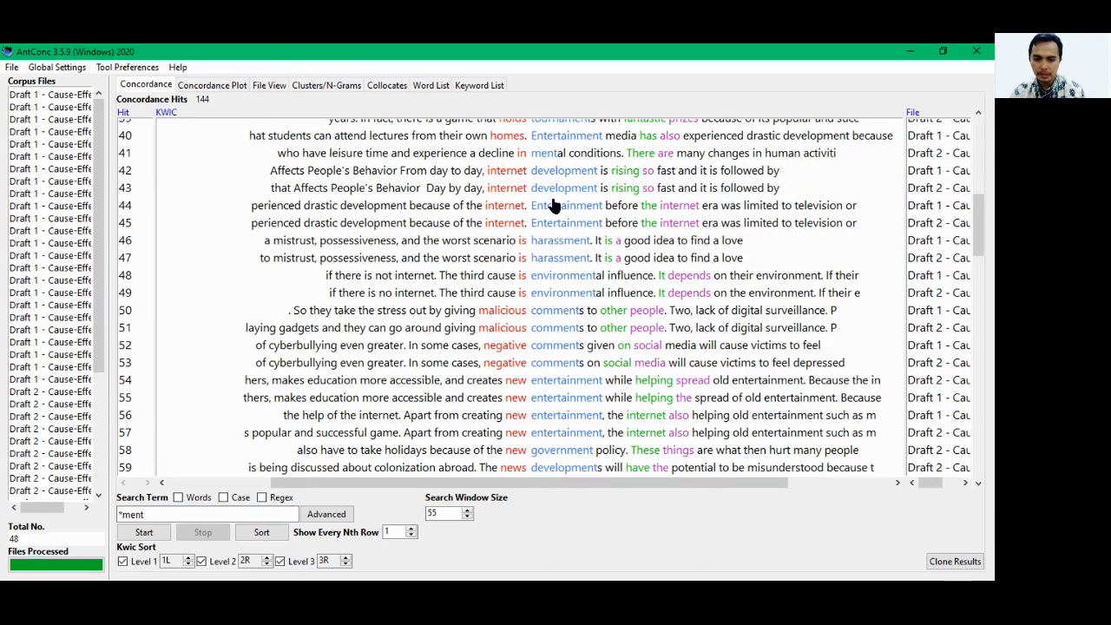
left_click(262, 497)
left_click(153, 531)
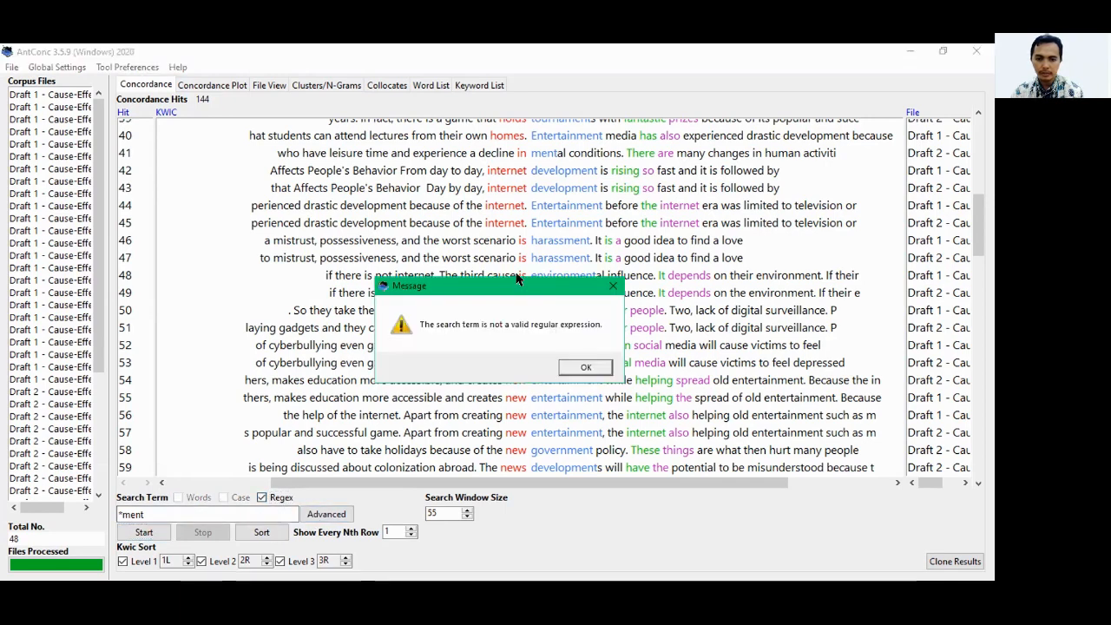
left_click_drag(517, 278, 501, 192)
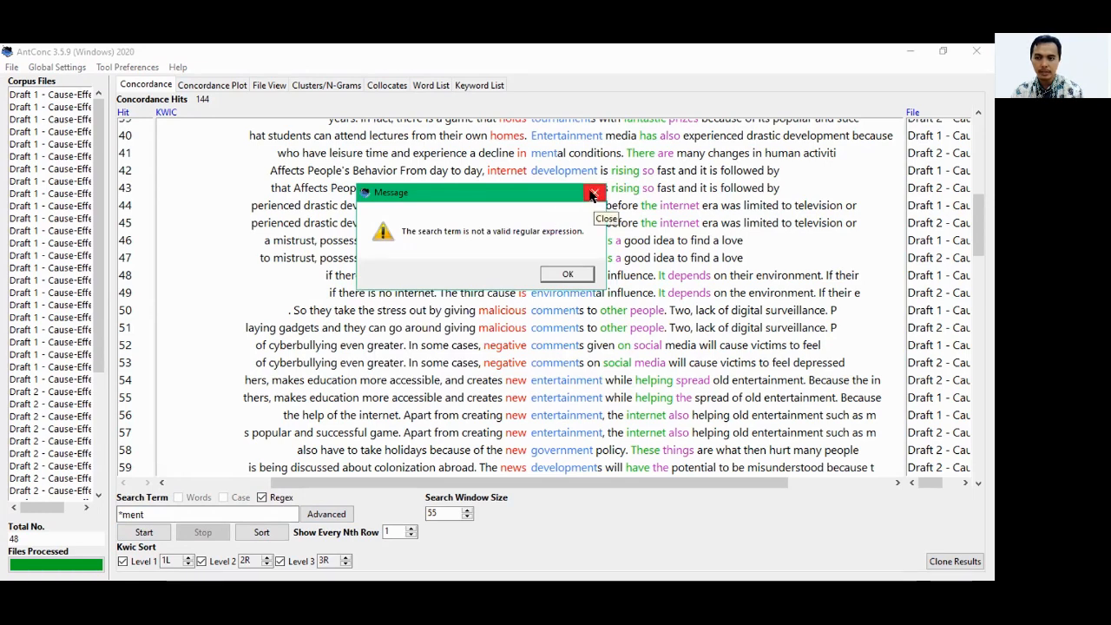
left_click(591, 195)
Run a concordance search for internet with Regex on, and turn the Regex option off once the hits are listed.
left_click_drag(175, 515, 91, 504)
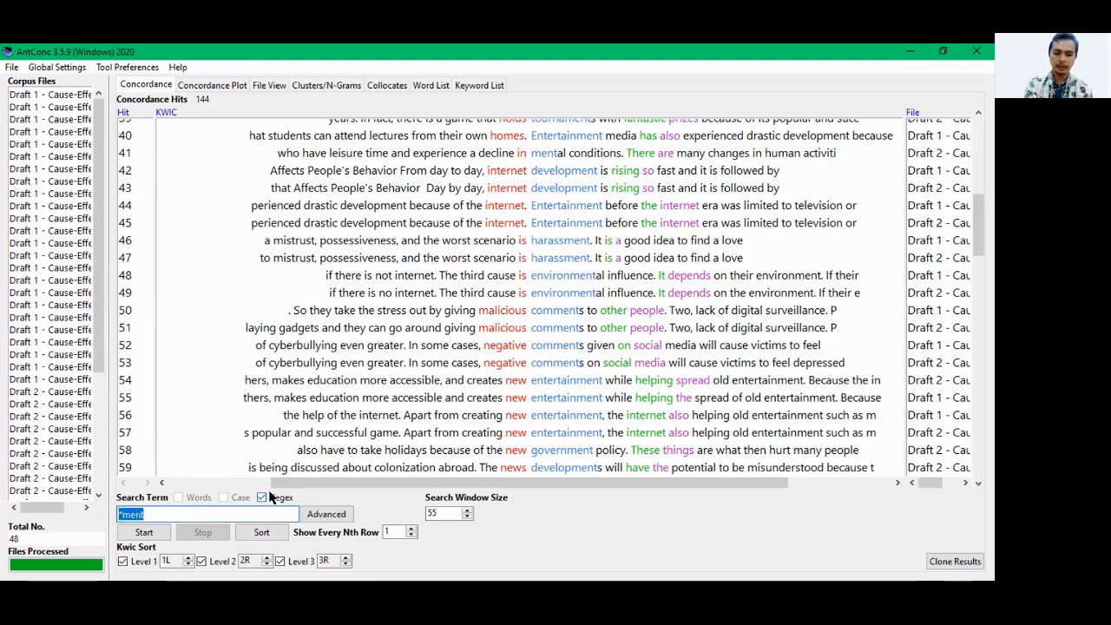
type("internet")
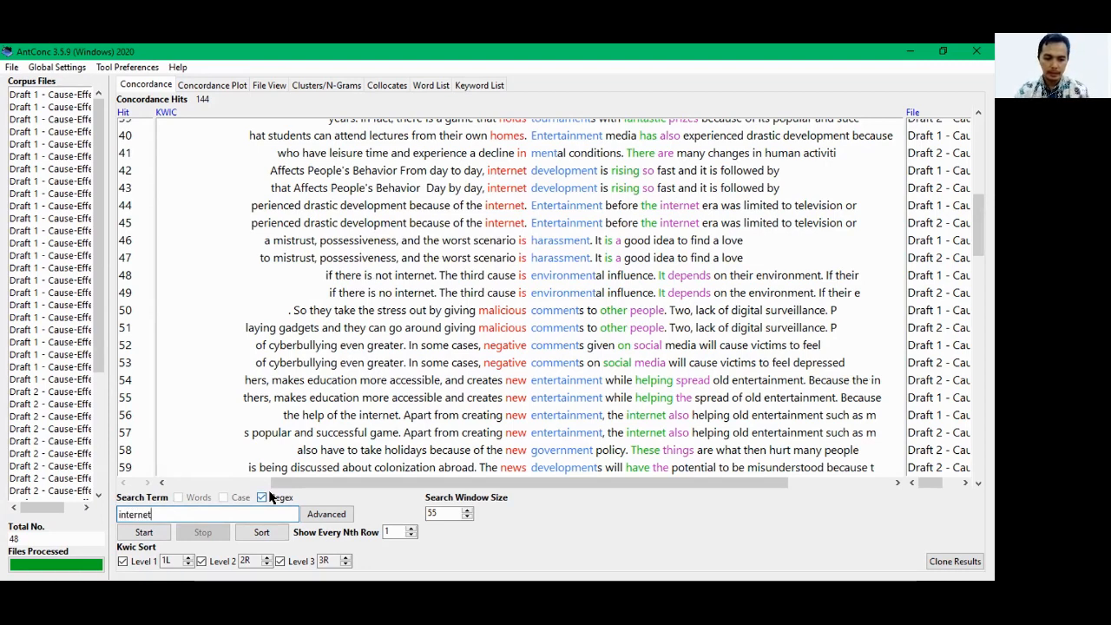
left_click(139, 531)
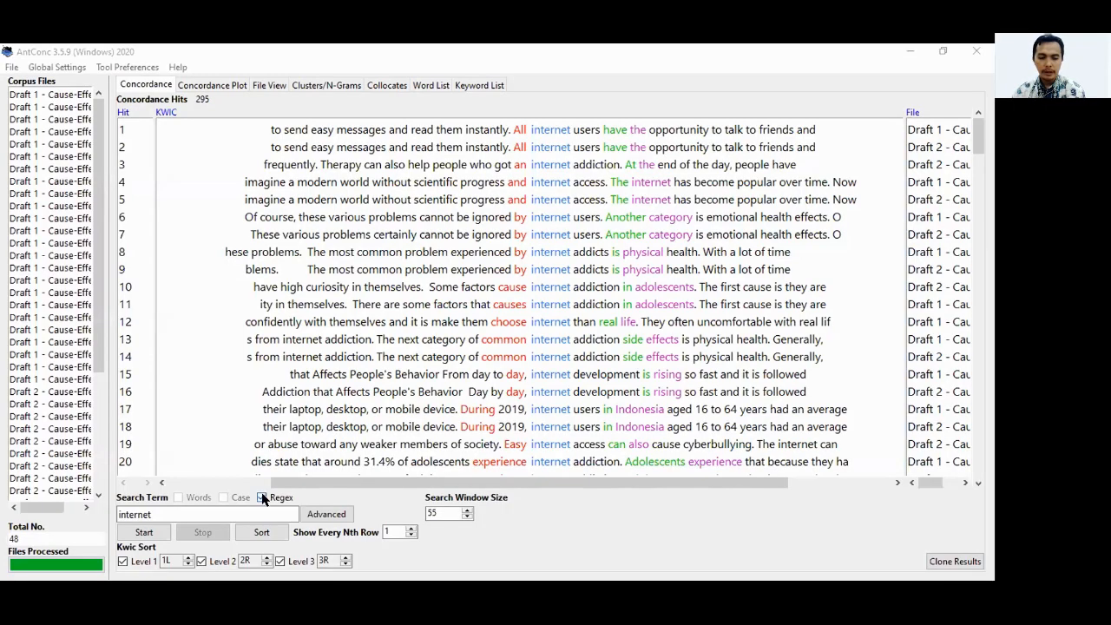
left_click(262, 498)
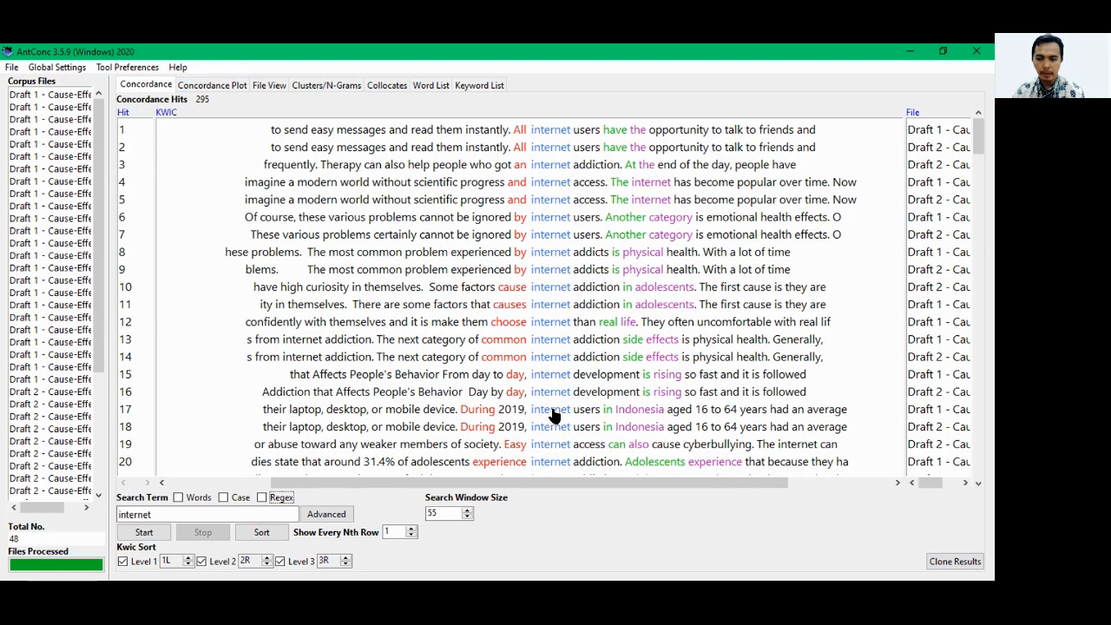
left_click_drag(564, 486, 472, 488)
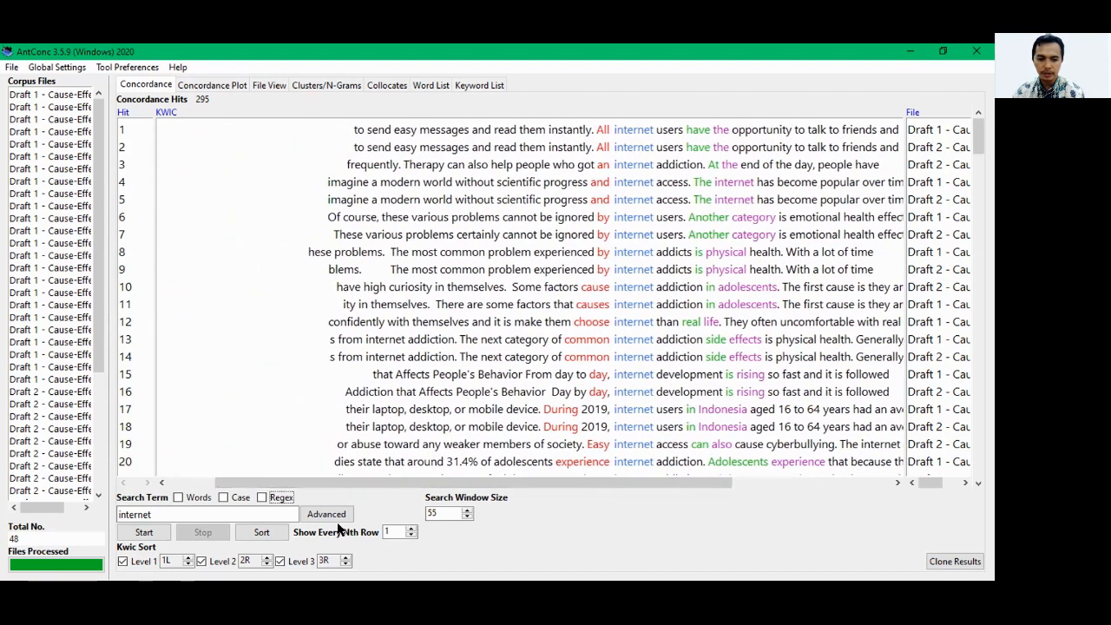
Turn the Regex option back on and run a concordance search for the partial string bo.
left_click(263, 499)
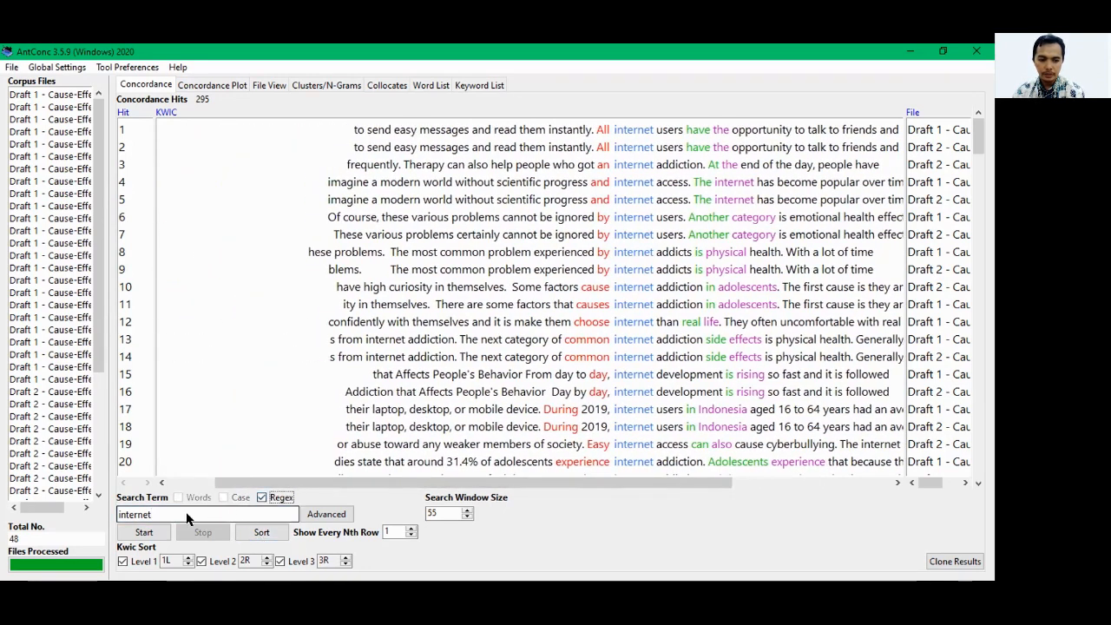
key("Tab")
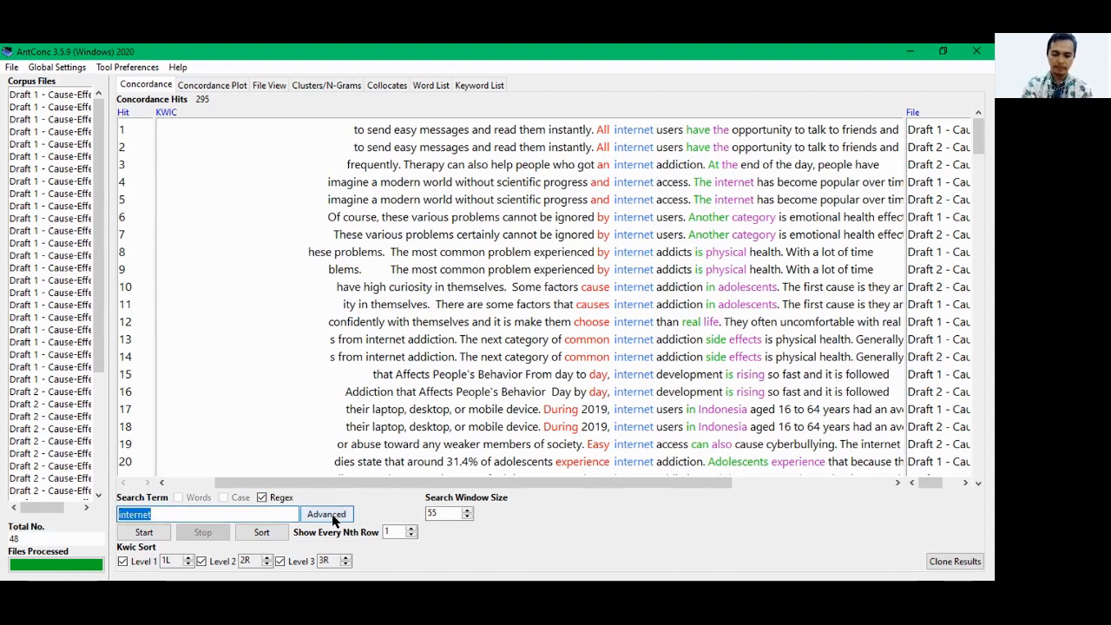
type("hi")
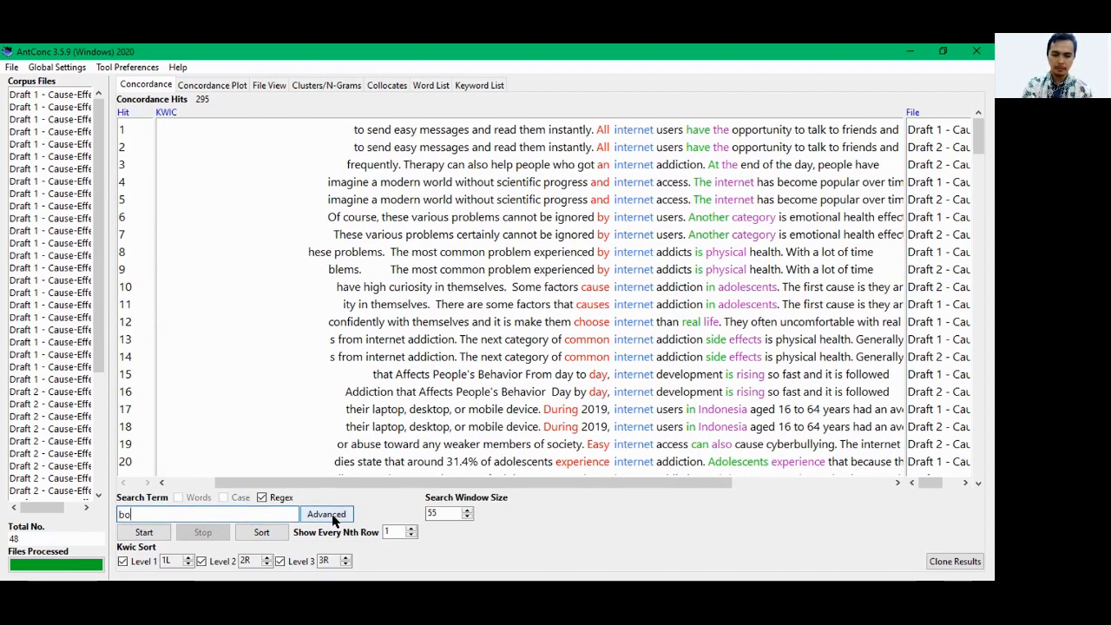
left_click(144, 533)
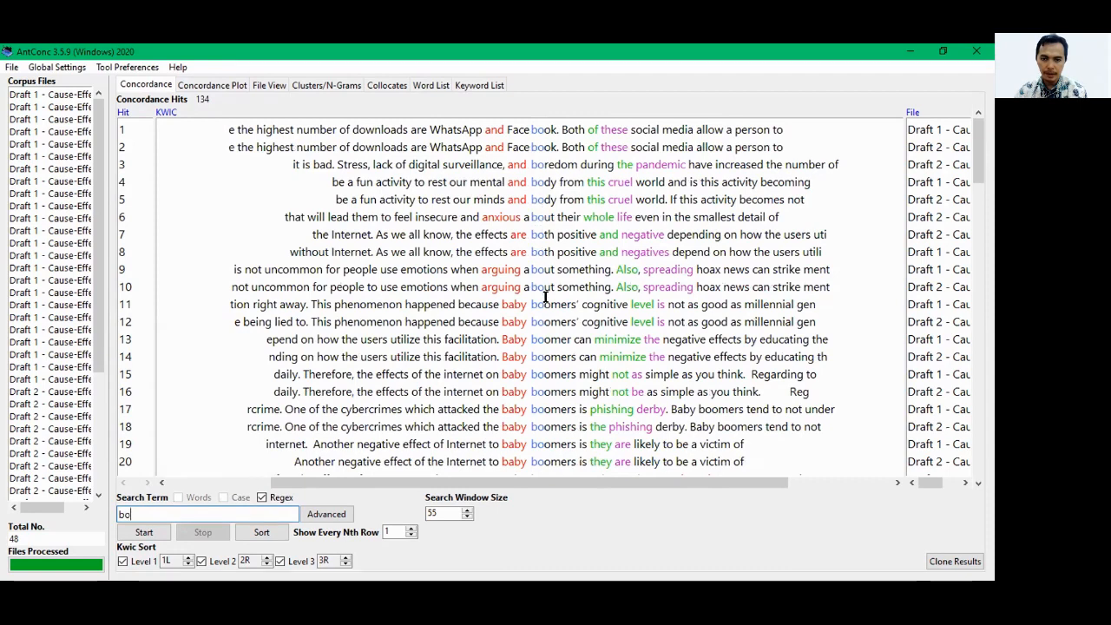
Turn the Regex option off and run a concordance search for book.
left_click(262, 497)
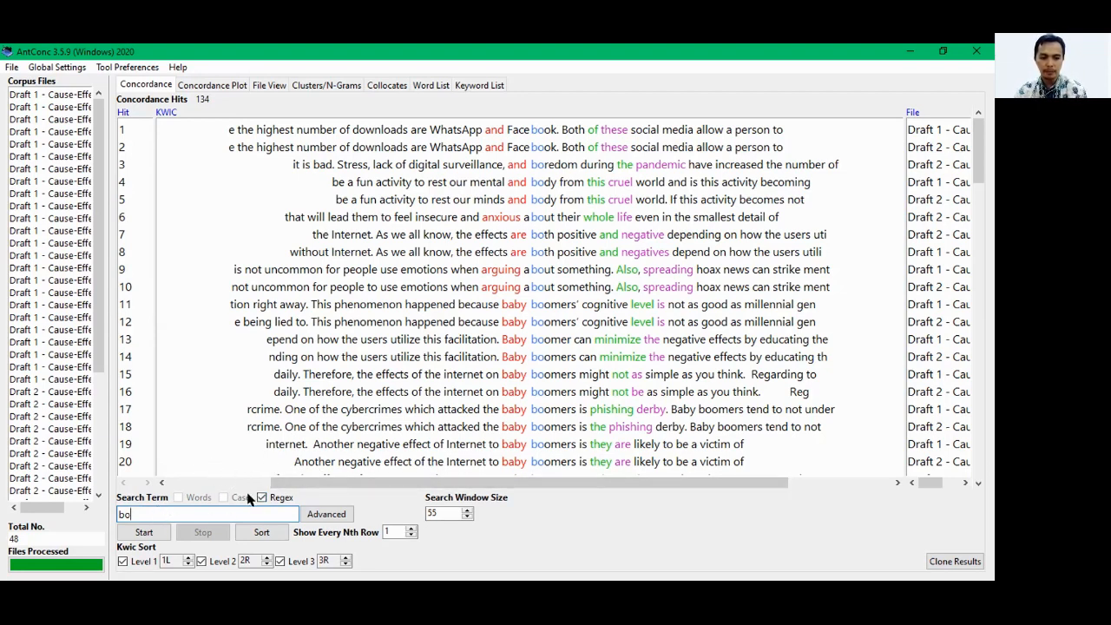
left_click(280, 501)
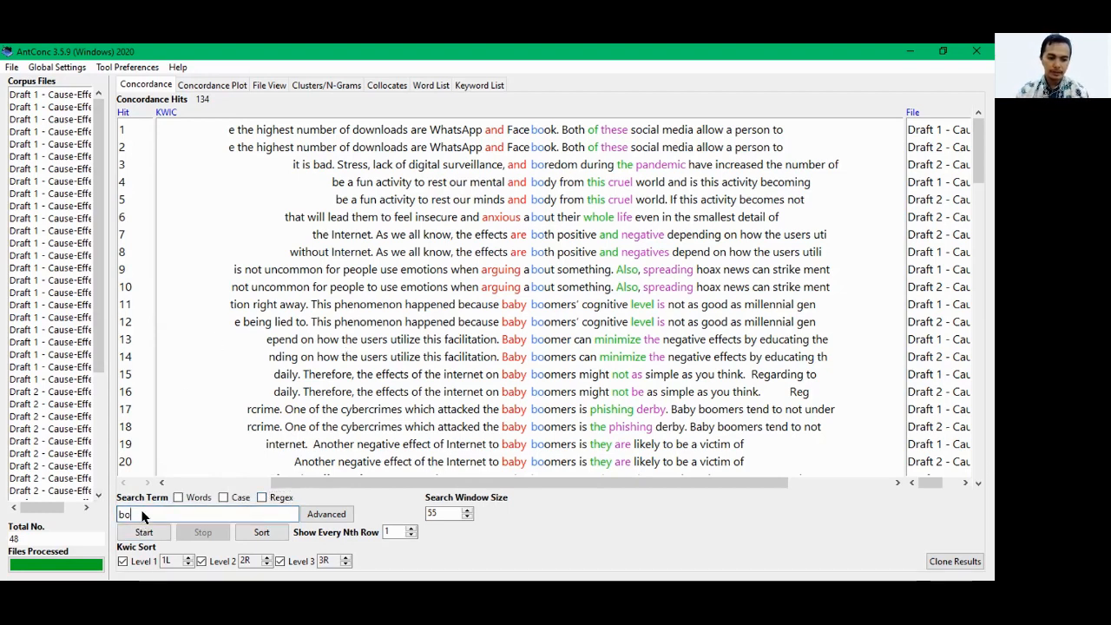
key("Return")
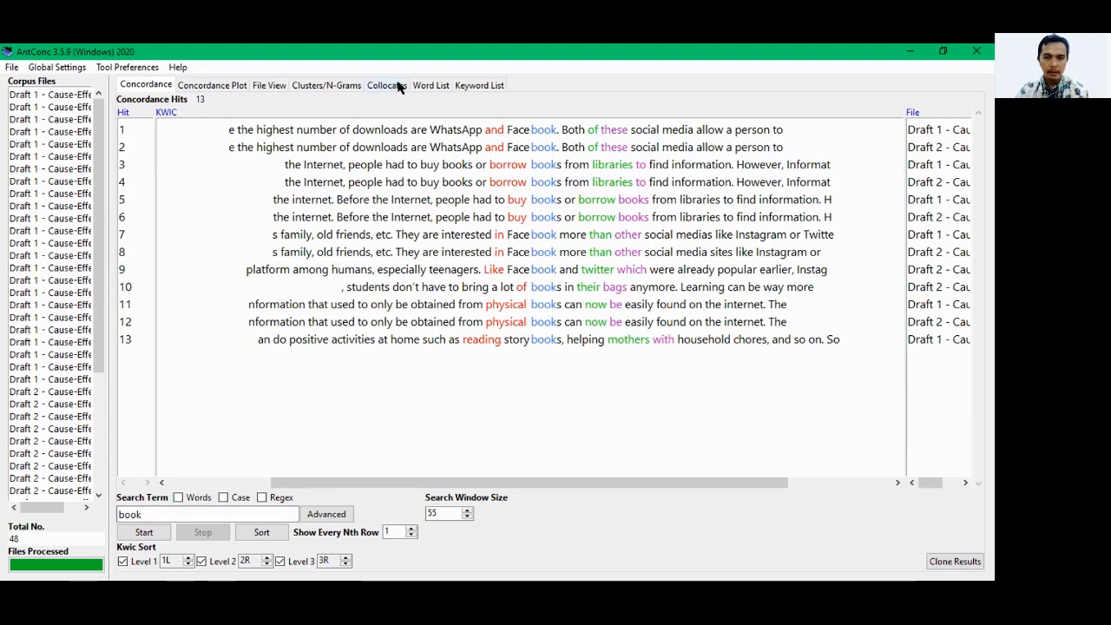
Try to generate a keyword list sorted by keyness, and dismiss the message.
left_click(480, 86)
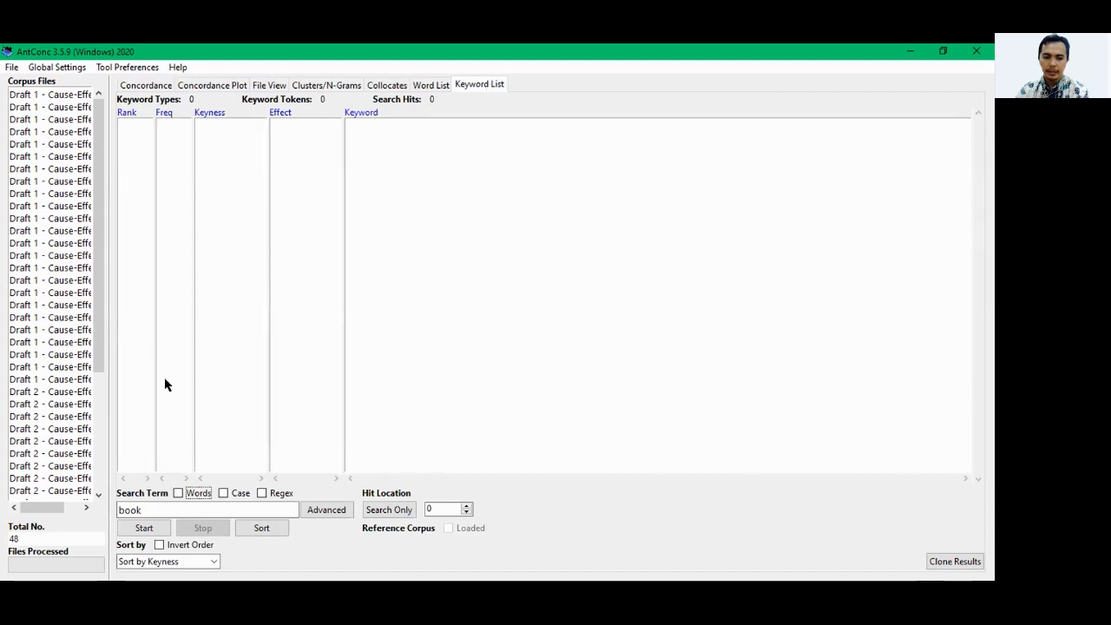
left_click(143, 529)
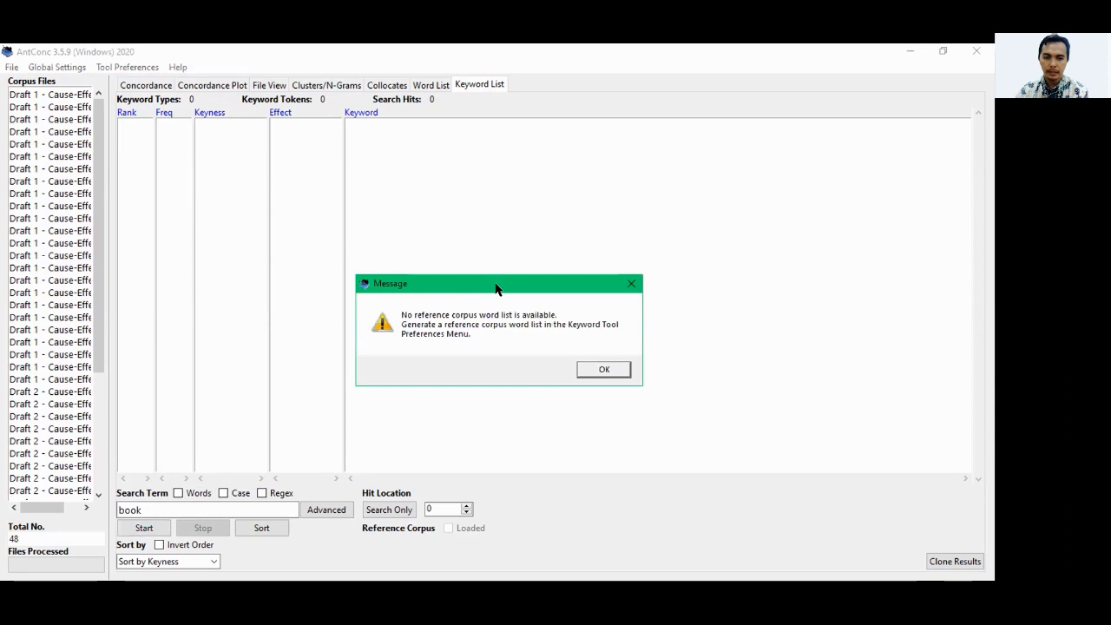
left_click_drag(497, 289, 555, 186)
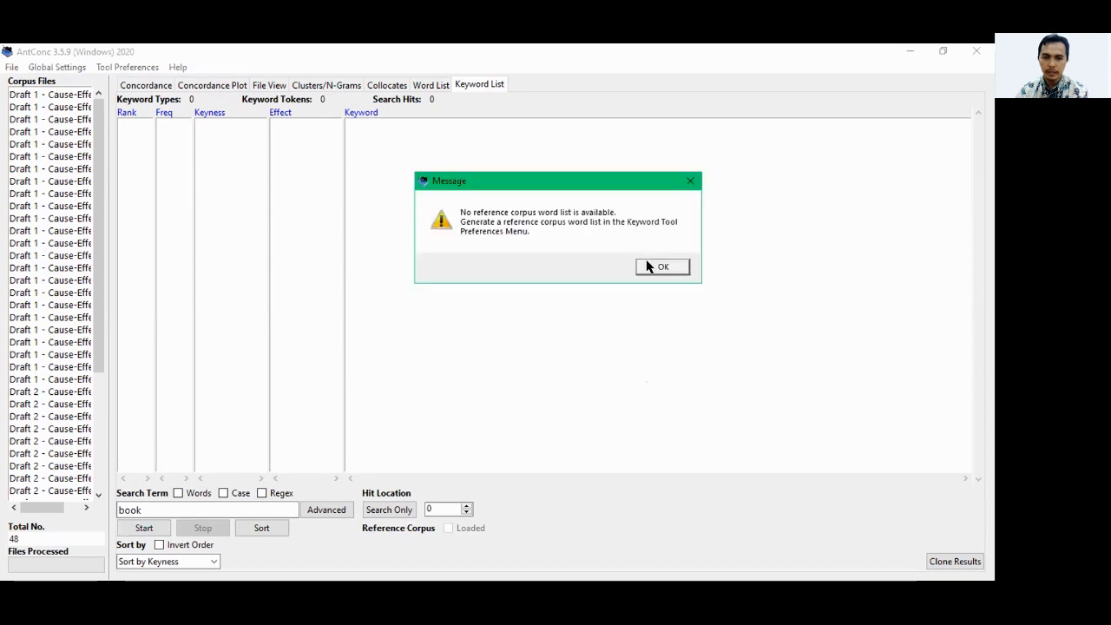
left_click(648, 267)
Clear the search term, generate a word list of the corpus sorted by frequency, and look through the list of corpus files.
left_click(435, 85)
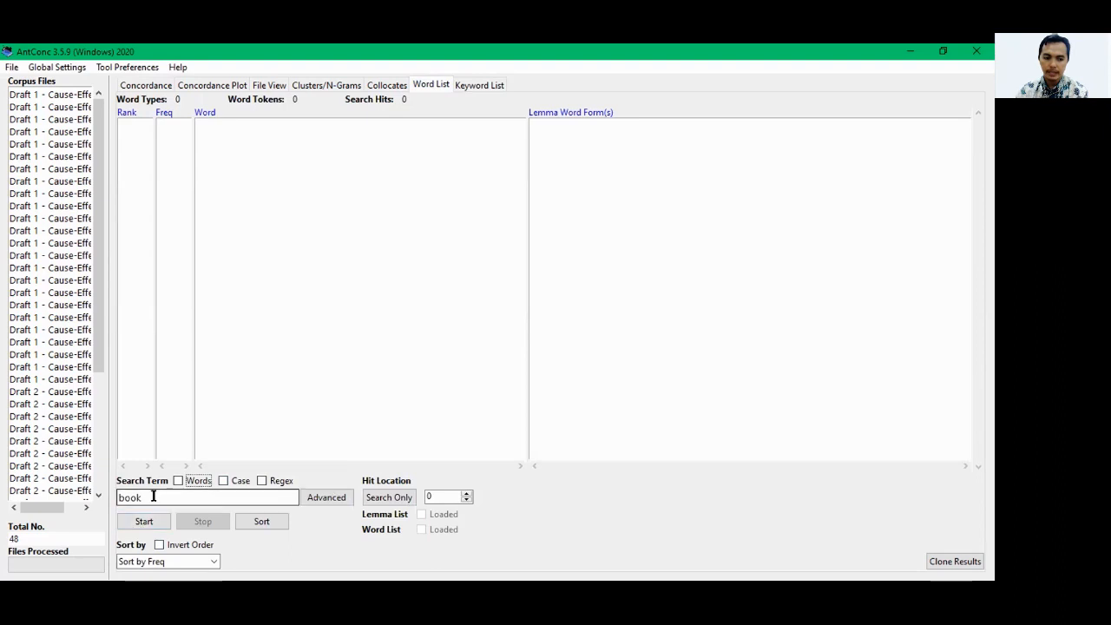
left_click_drag(154, 496, 64, 500)
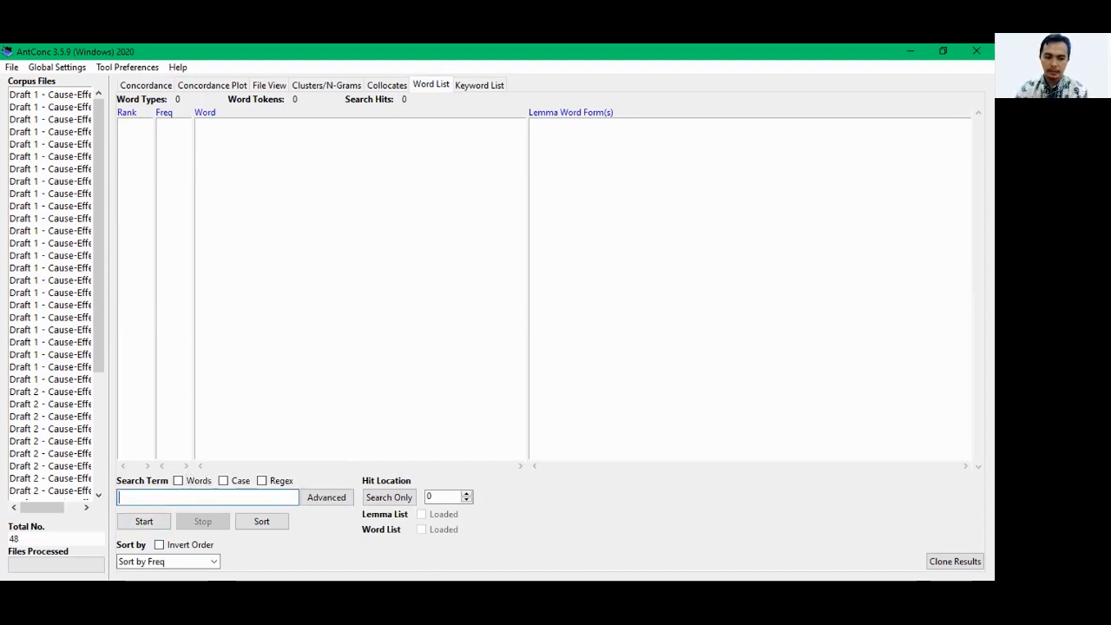
left_click(144, 521)
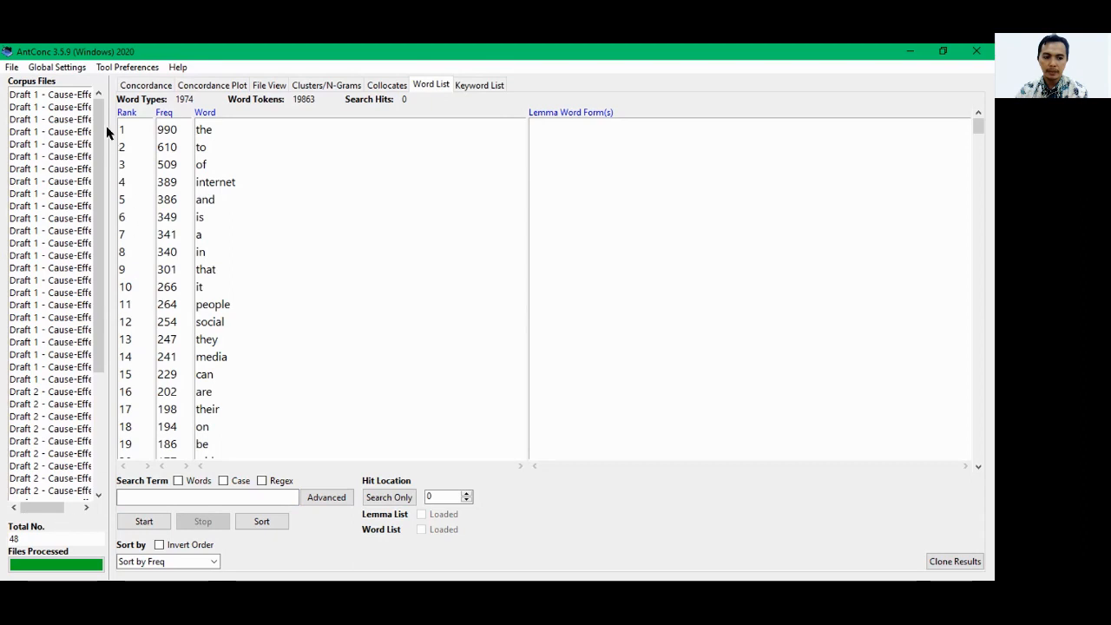
left_click_drag(95, 206, 100, 307)
left_click_drag(95, 379, 96, 415)
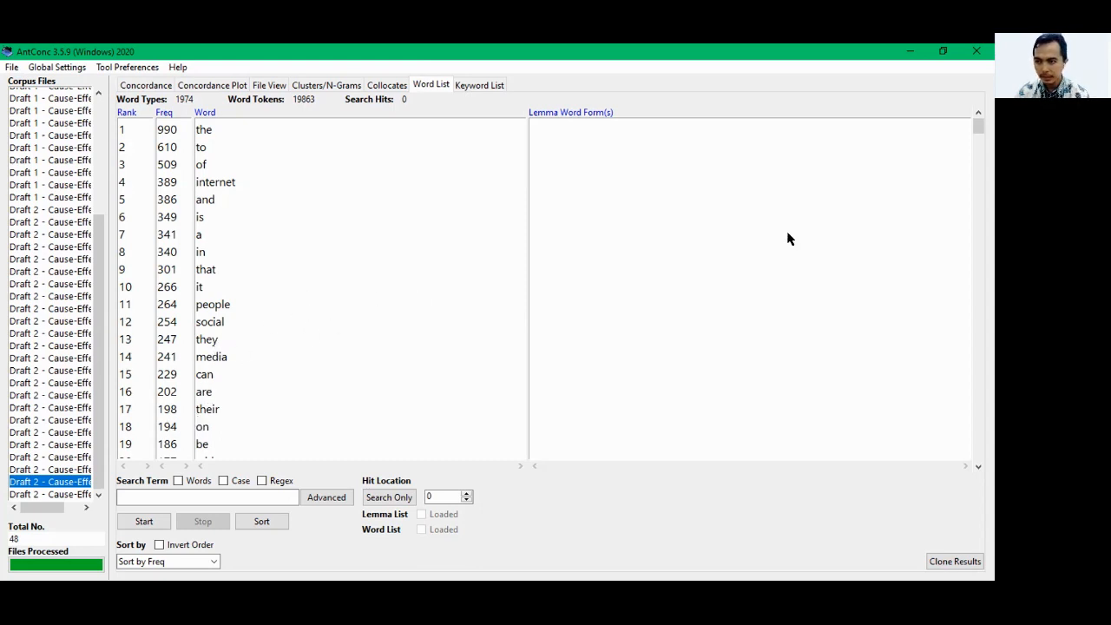
Look through the frequency word list, and run a concordance search for the wildcard term *s.
scroll(981, 157, "down", 6)
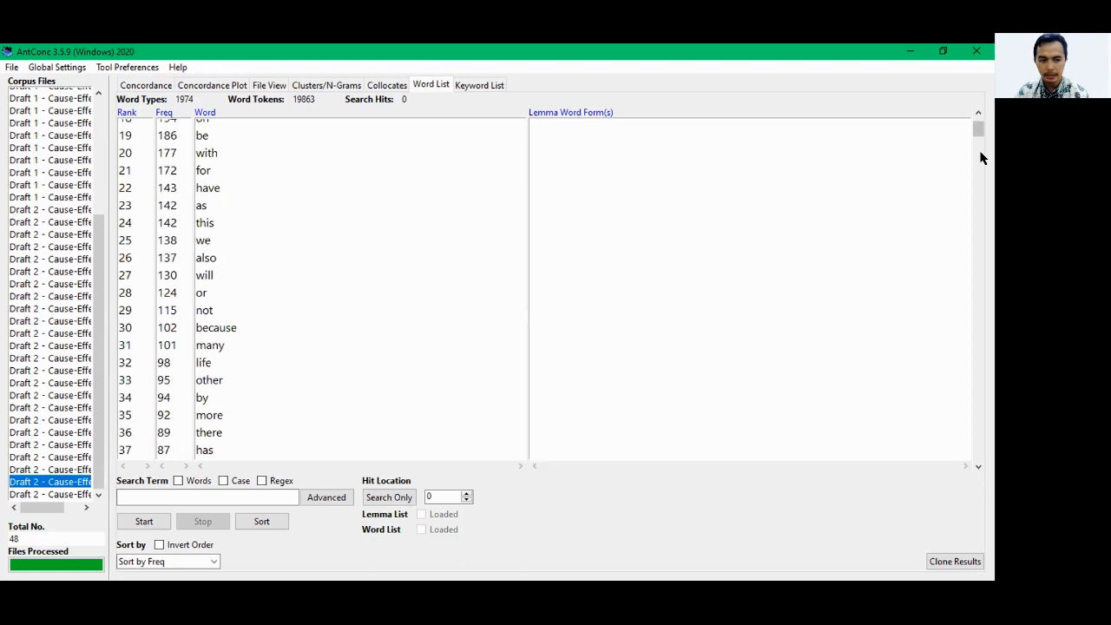
scroll(981, 157, "down", 6)
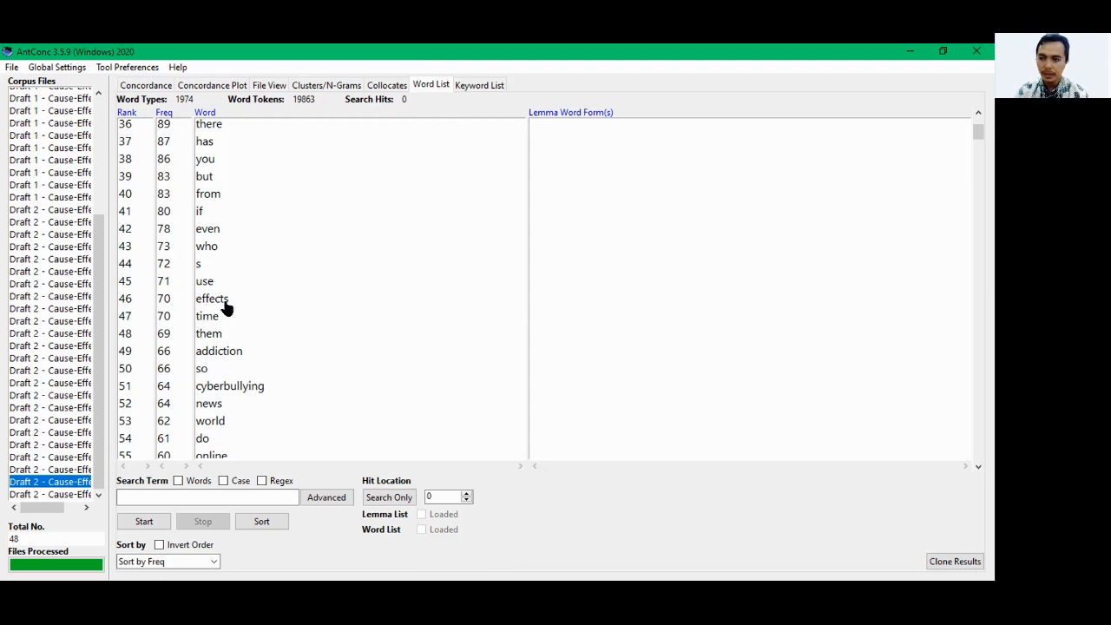
left_click(172, 497)
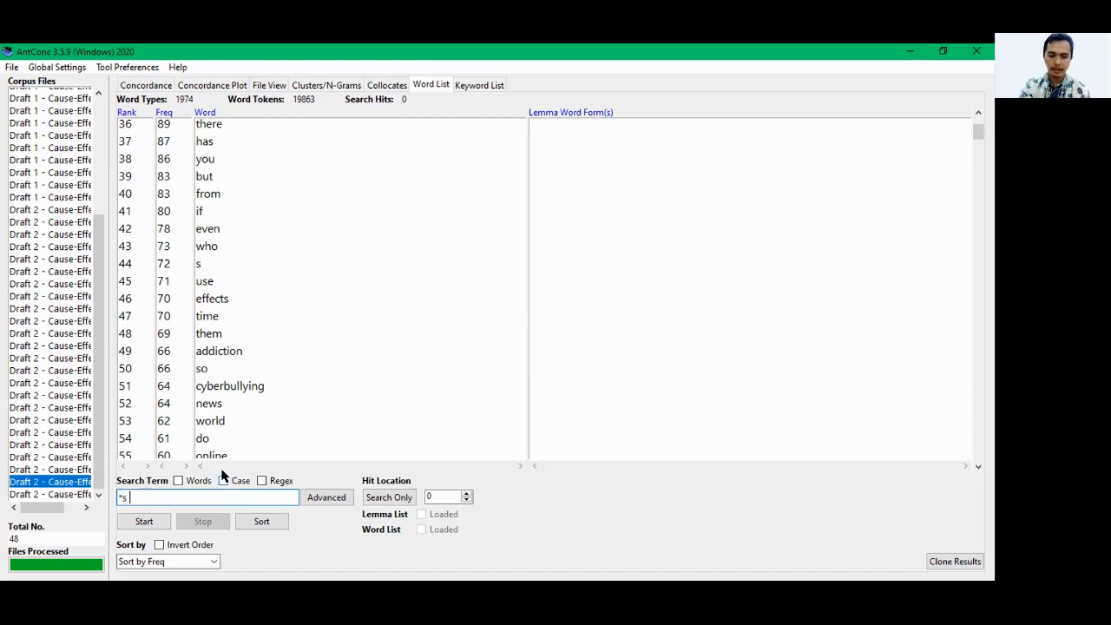
key("Return")
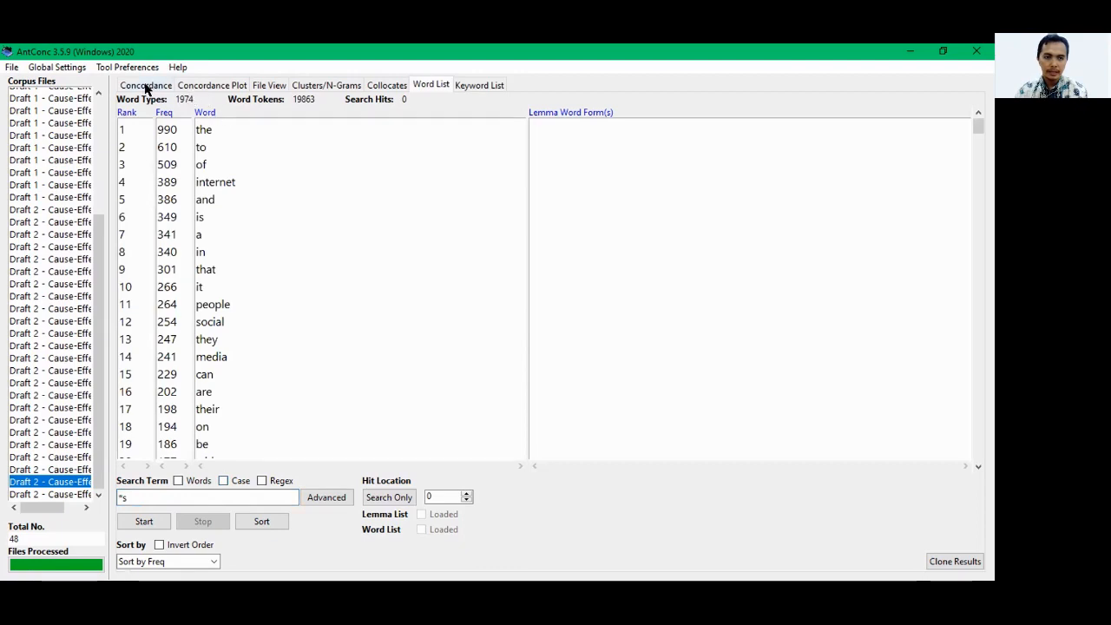
left_click(145, 85)
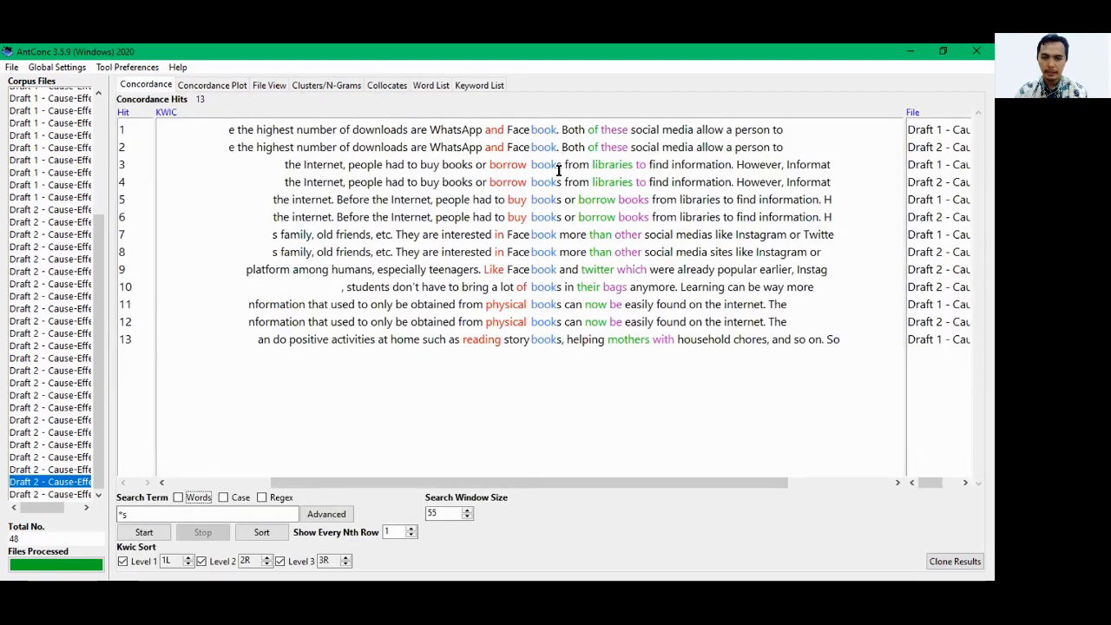
left_click(144, 532)
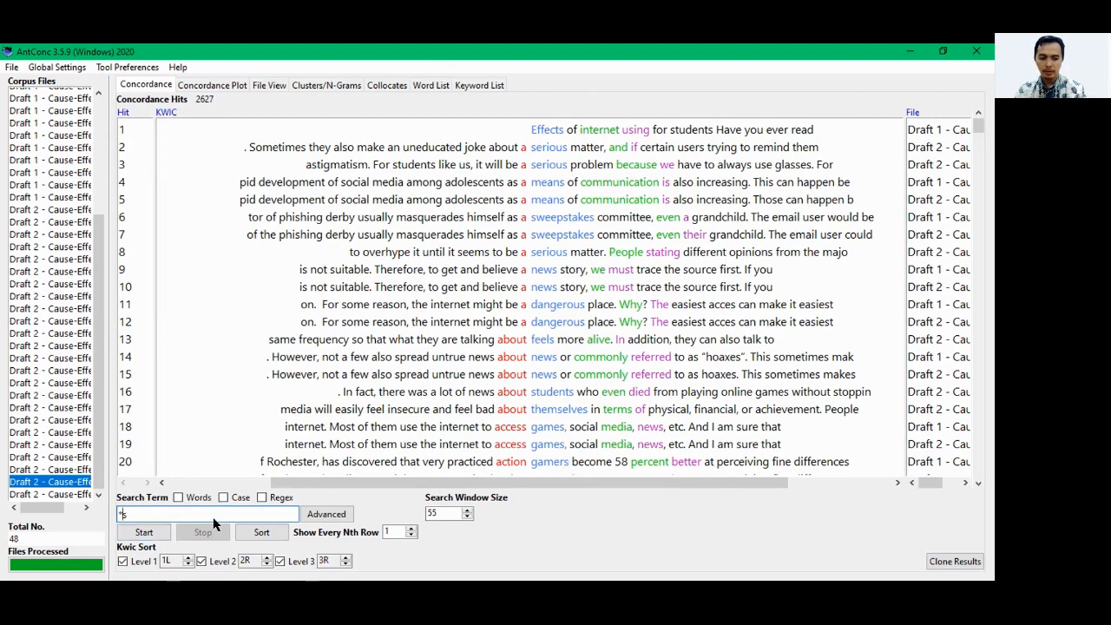
Run a concordance search for *ers and view the concordance plot of its hits across the corpus files.
type("r")
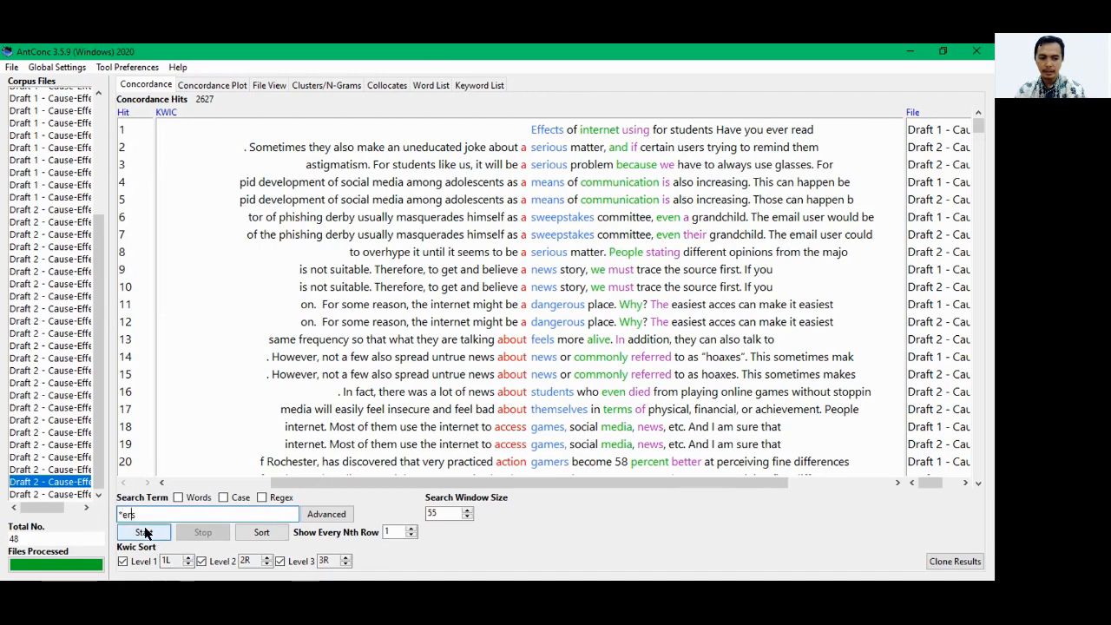
left_click(145, 533)
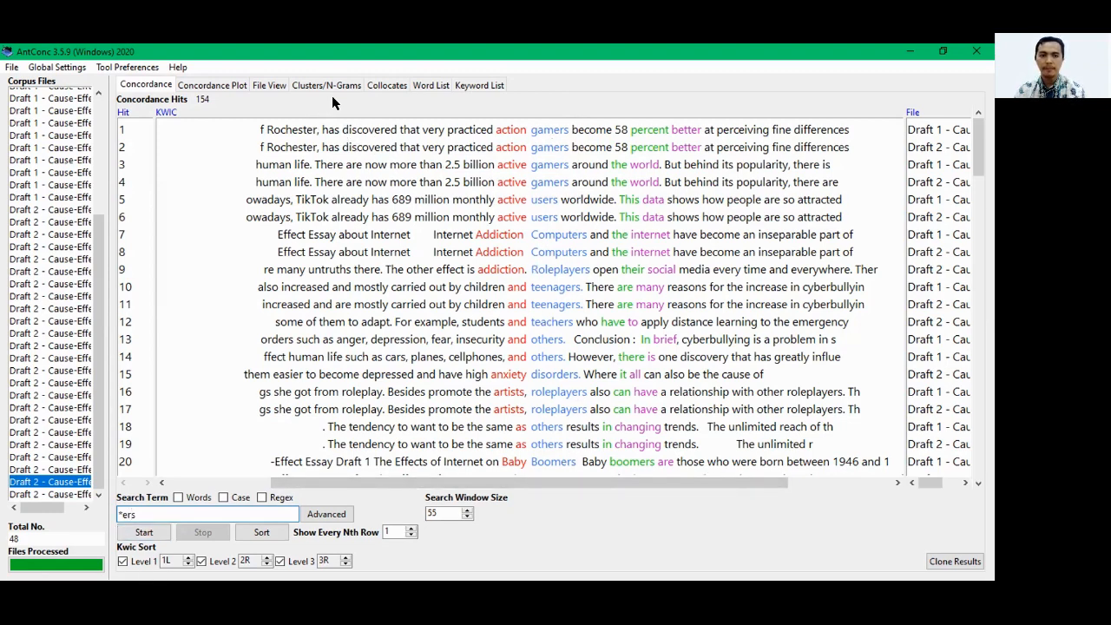
left_click(431, 85)
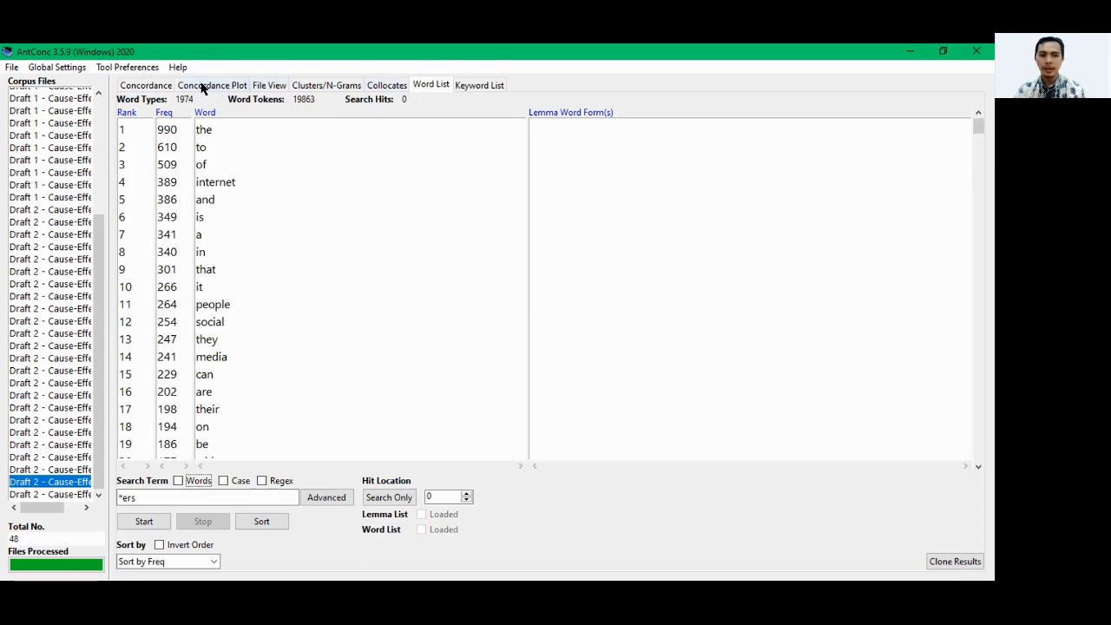
left_click(156, 86)
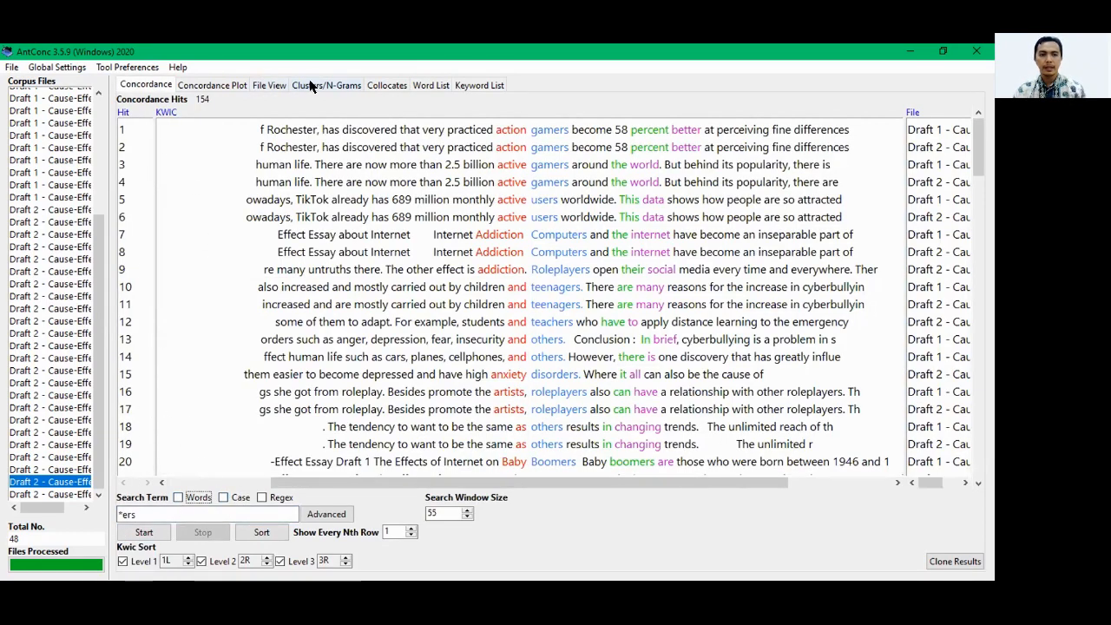
left_click(226, 84)
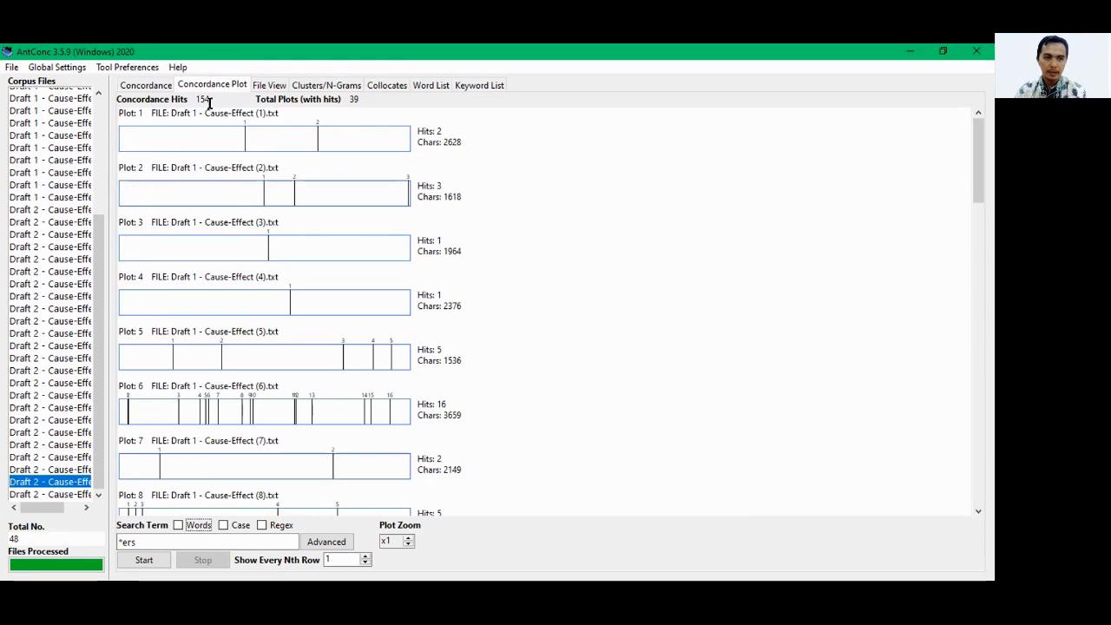
left_click(165, 88)
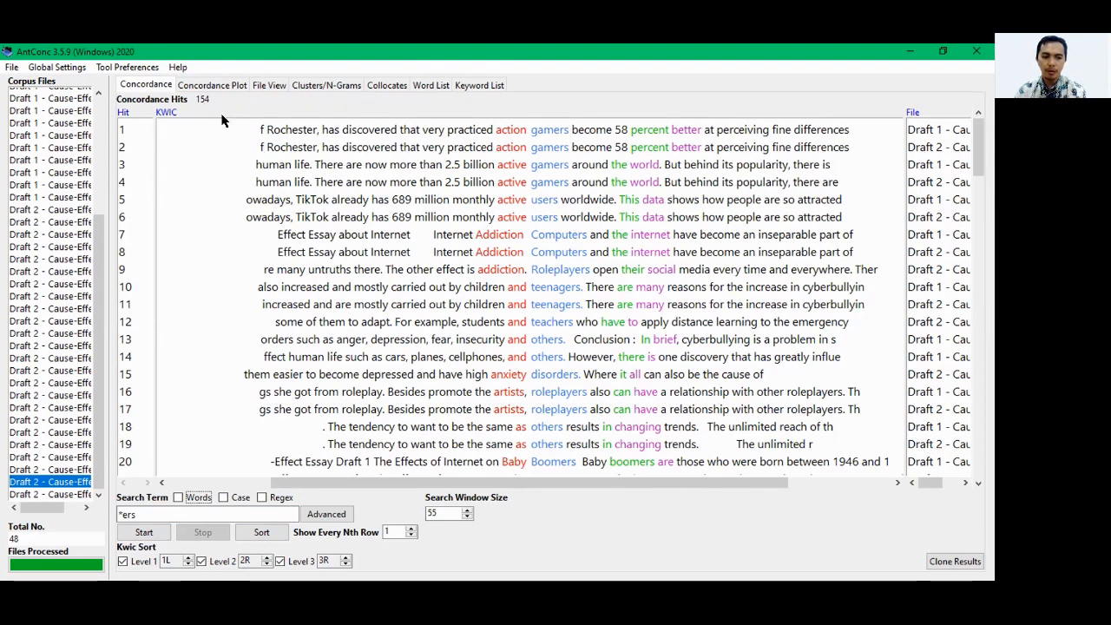
Change the search term to *er without searching, and copy all the listed *ers concordance lines into a new Notepad++ document.
left_click(138, 512)
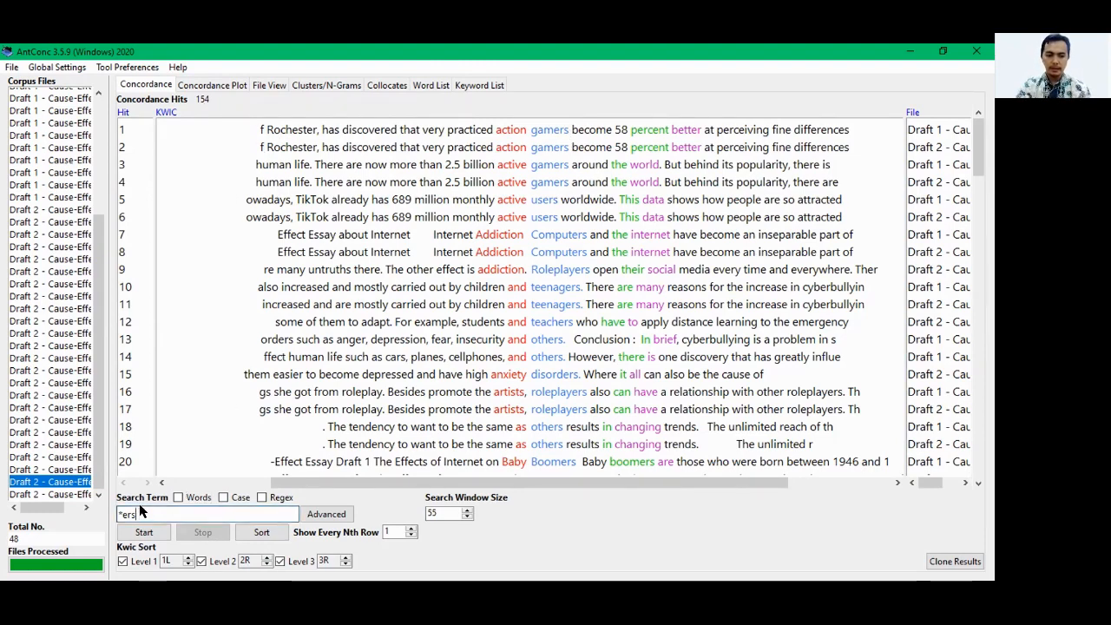
key("BackSpace")
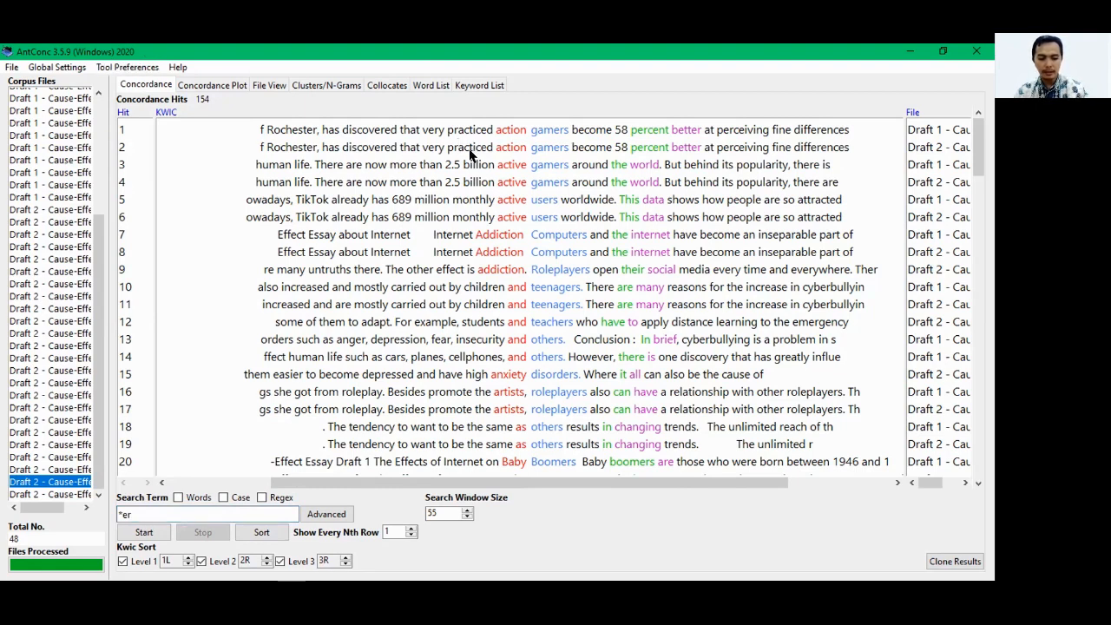
key("ctrl+a")
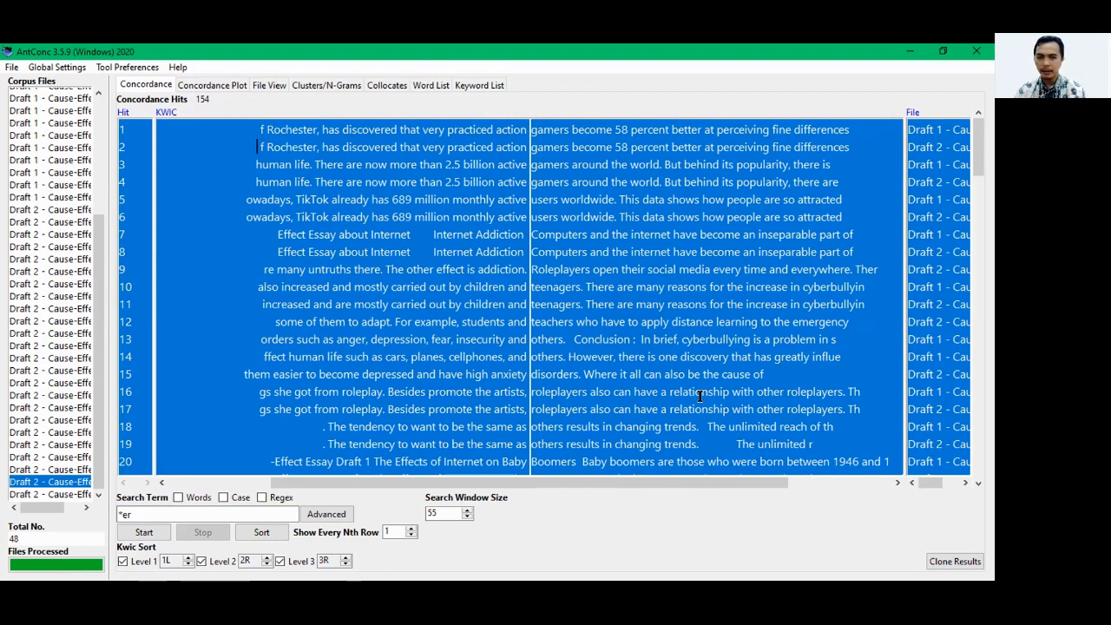
key("alt+Tab")
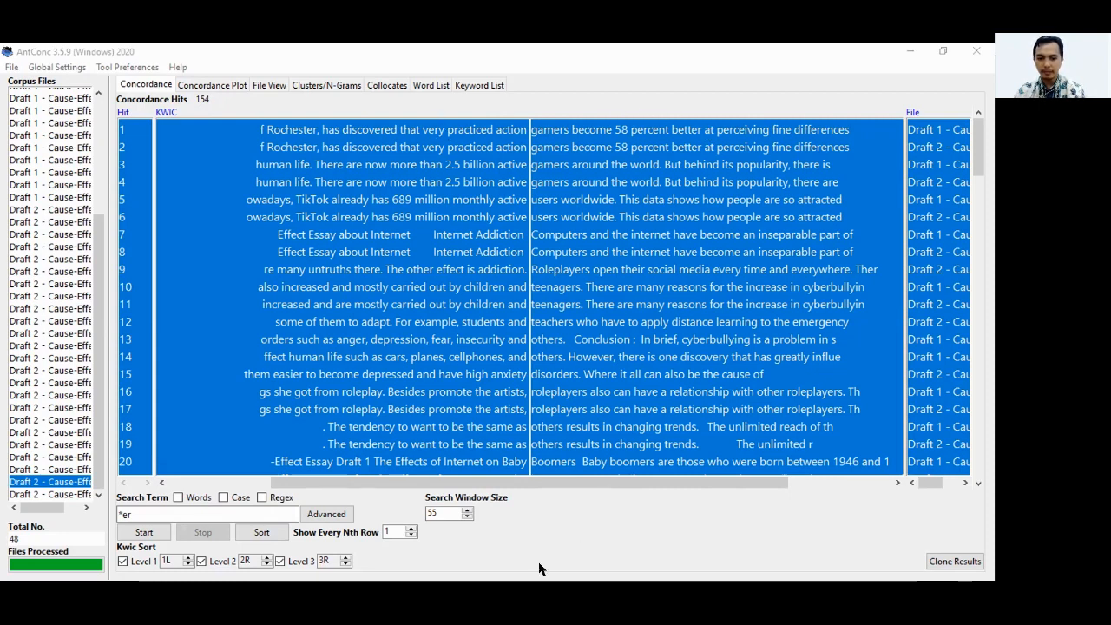
key("alt+Tab")
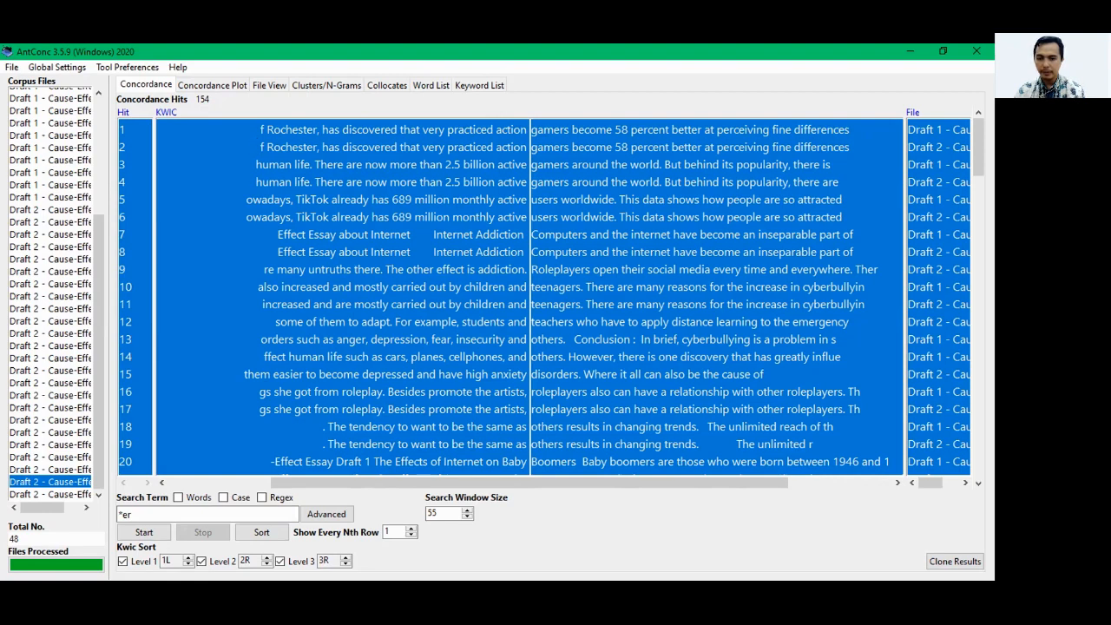
key("alt+Tab")
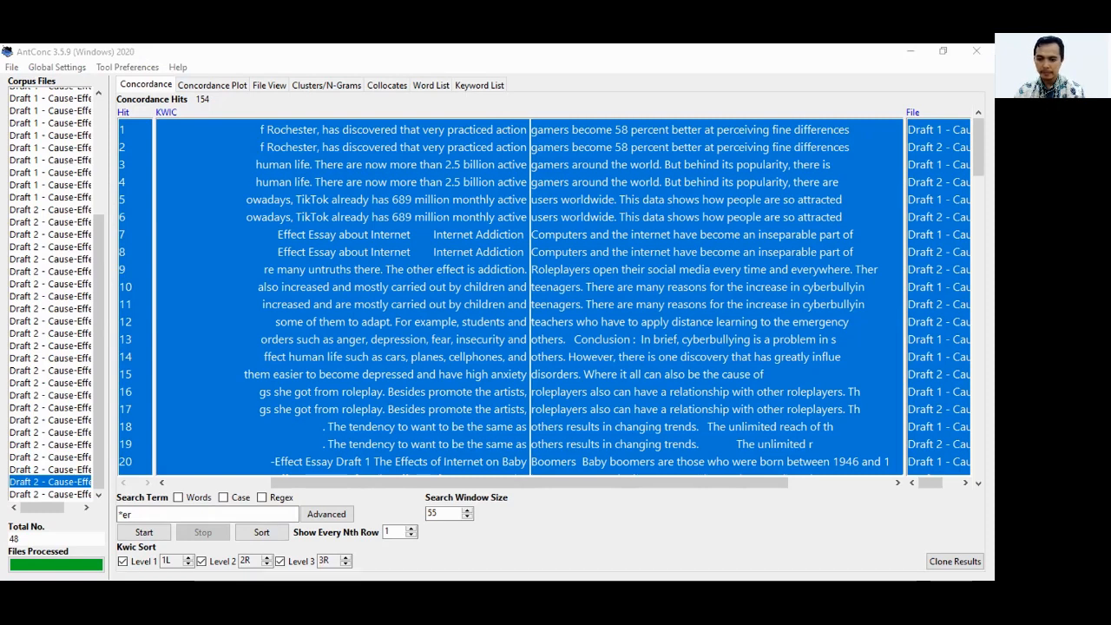
key("alt+Tab")
key("ctrl+v")
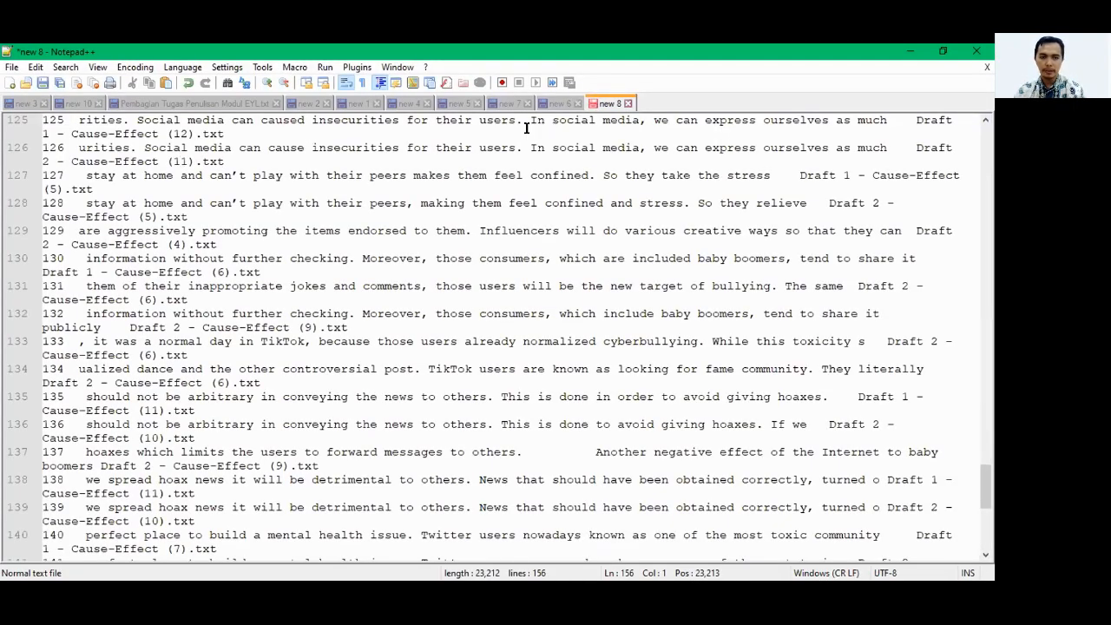
Examine the pasted concordance lines from end to start, reducing the text size to see more of them at once.
scroll(171, 170, "down", 10)
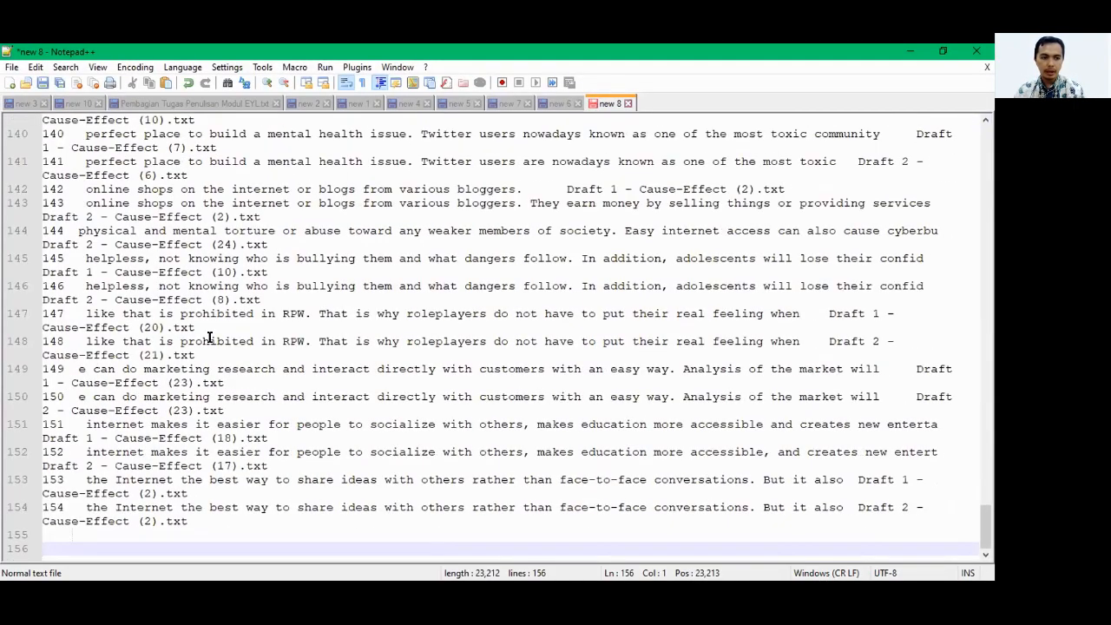
scroll(199, 356, "up", 20)
scroll(277, 313, "up", 20)
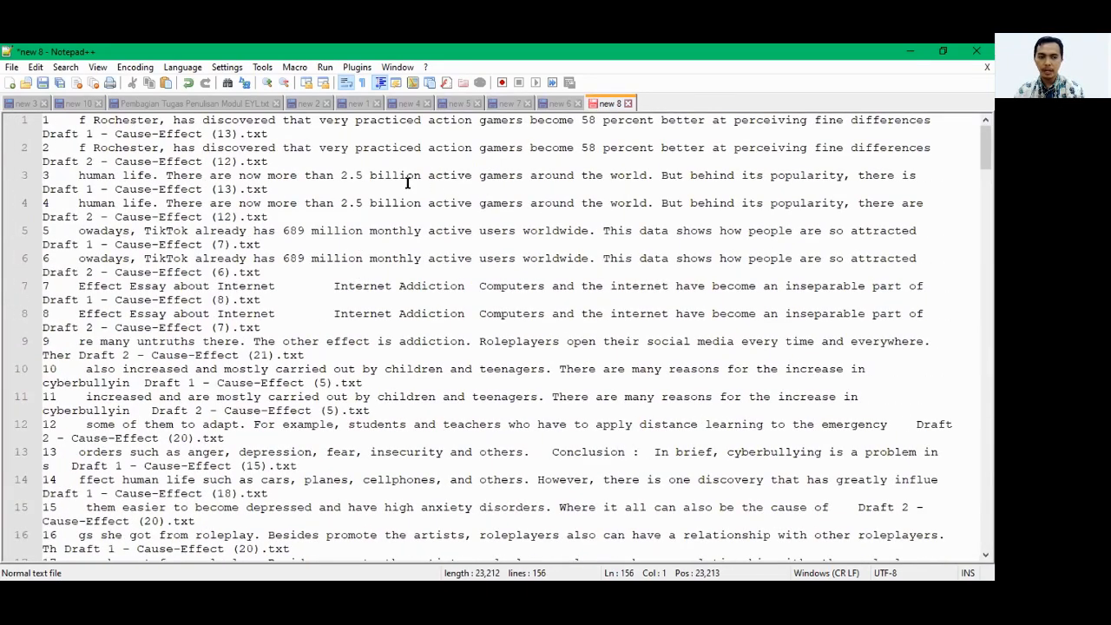
scroll(406, 183, "down", 2)
scroll(406, 183, "down", 1)
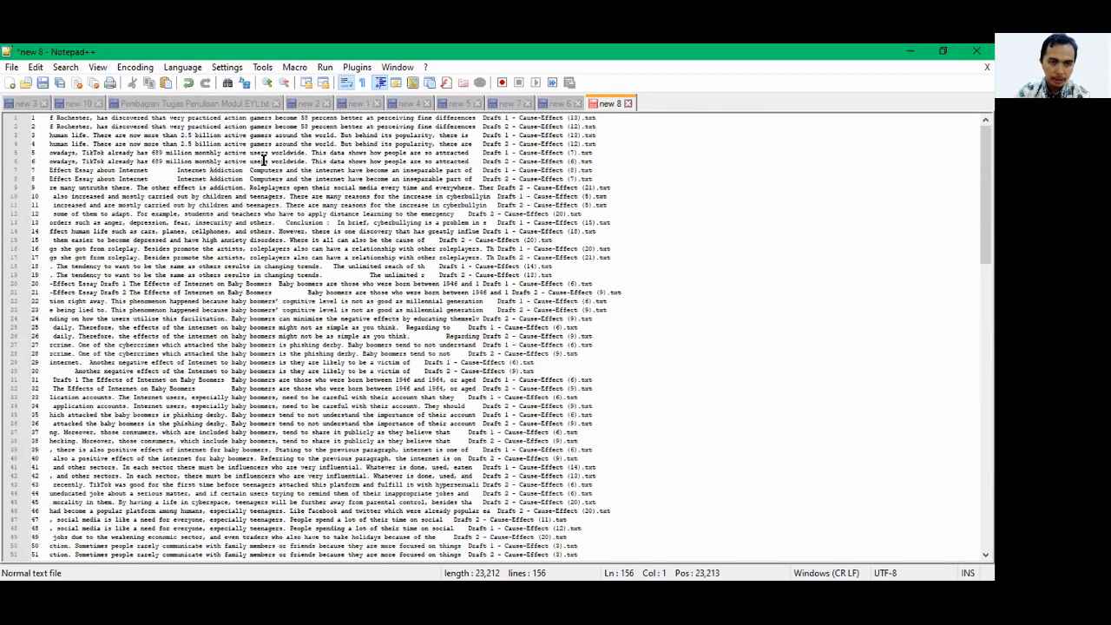
scroll(258, 159, "up", 1)
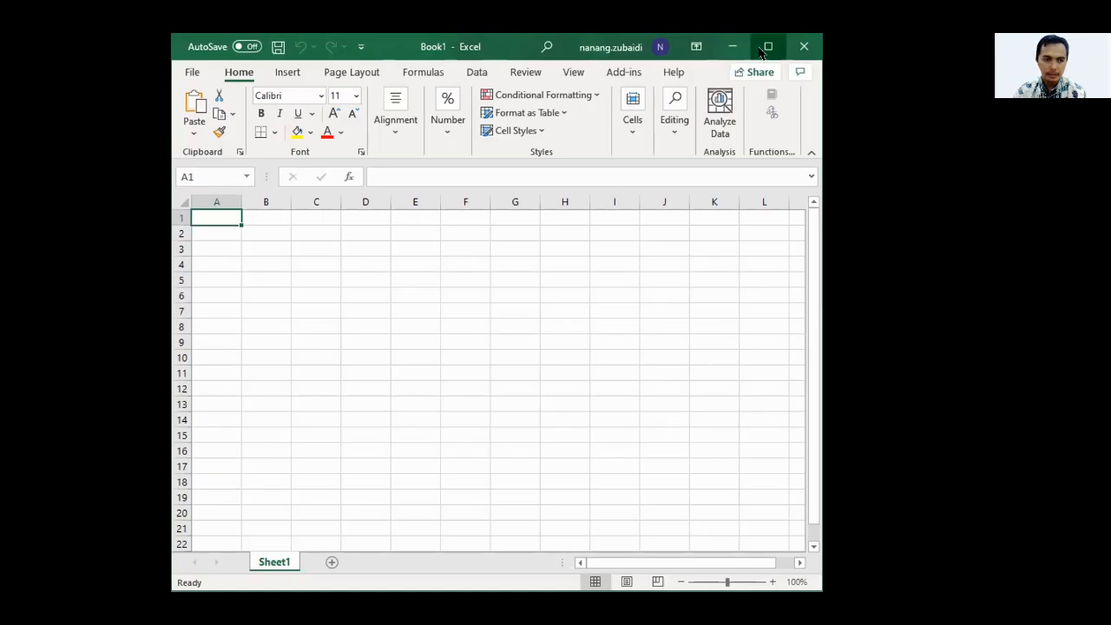
Paste the copied concordance lines into a blank Excel workbook from cell A1 and widen columns B and C to fit their text.
left_click(768, 47)
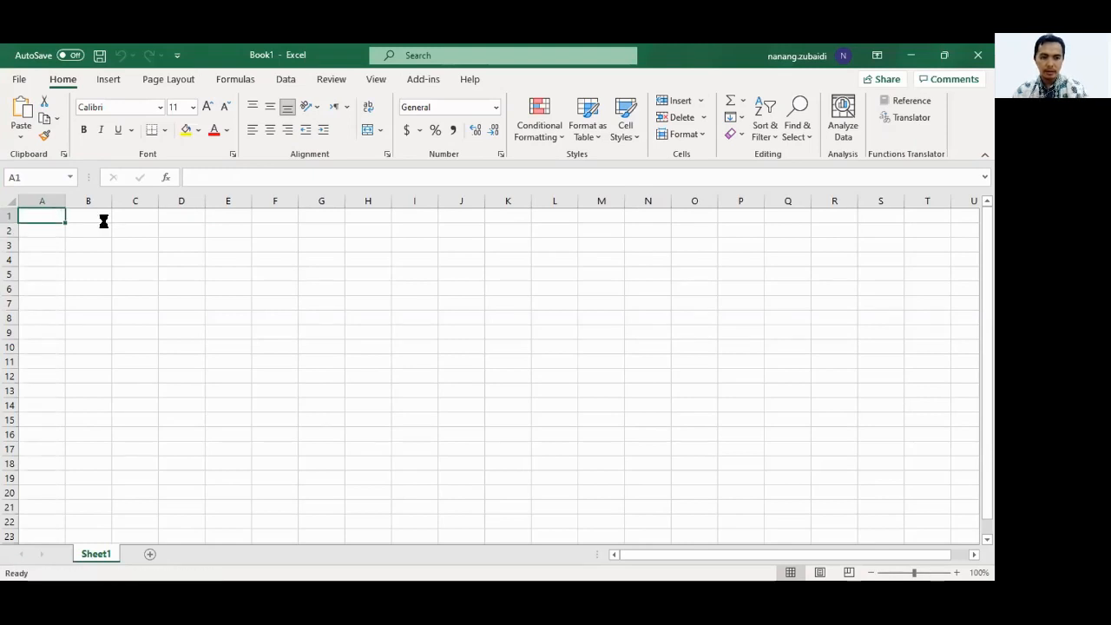
key("ctrl+v")
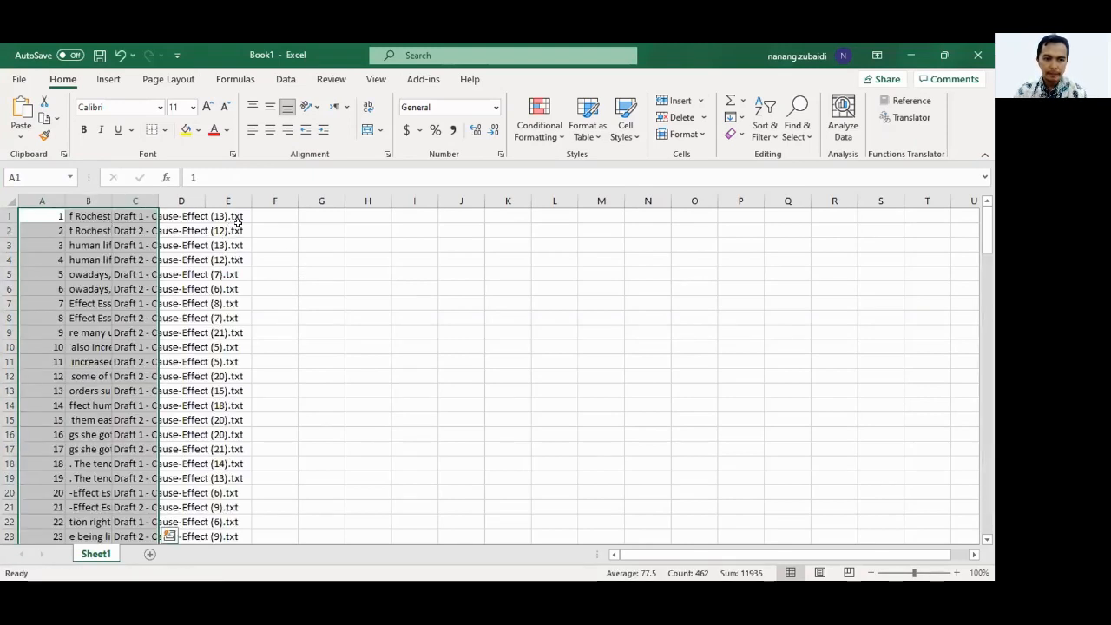
left_click_drag(127, 201, 371, 206)
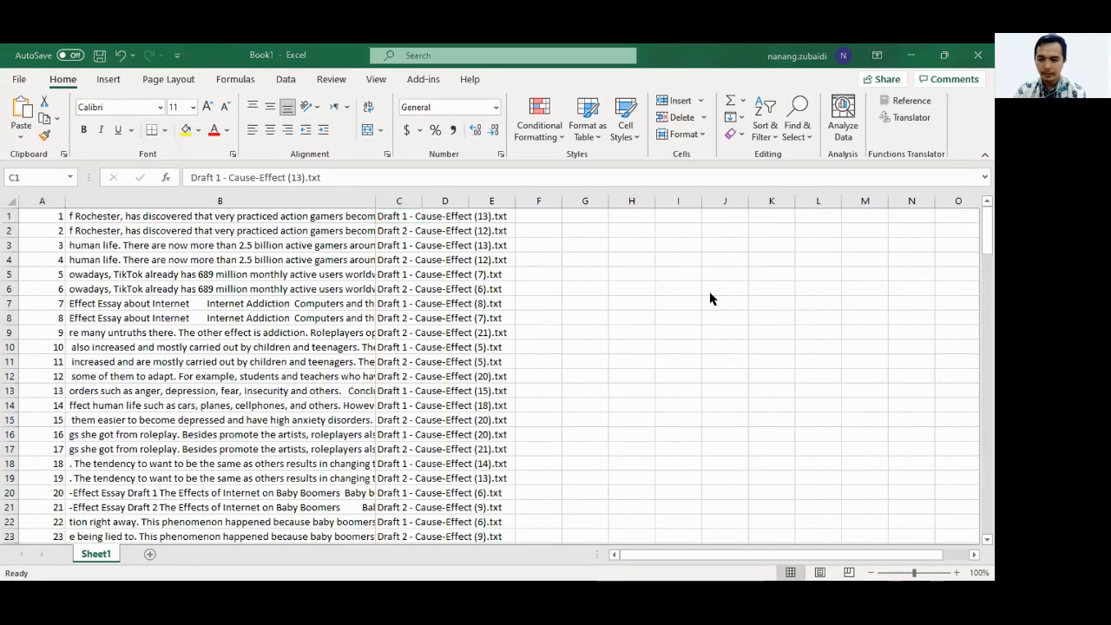
left_click(420, 198)
left_click_drag(621, 203, 625, 203)
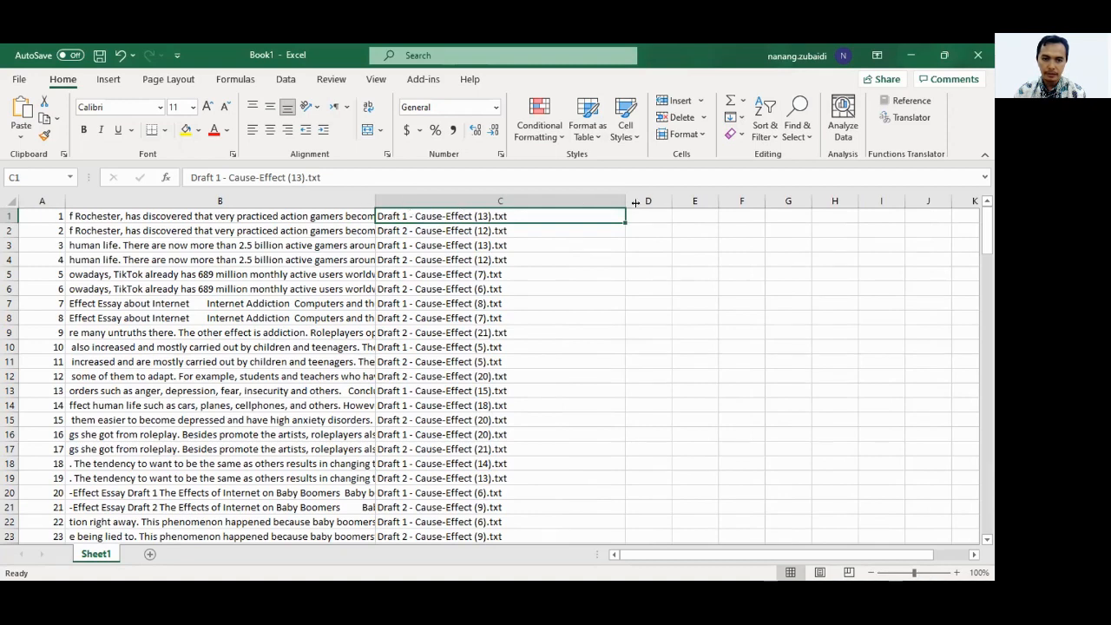
left_click_drag(636, 203, 661, 203)
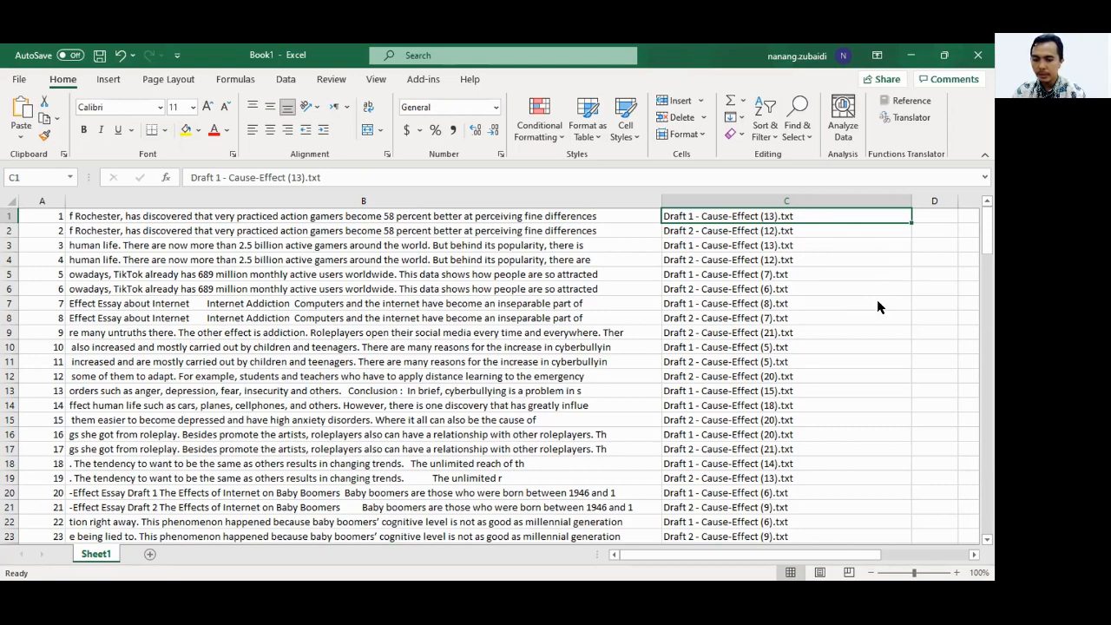
Switch back to the AntConc concordance results and clear the selection of all the lines.
key("alt+Tab")
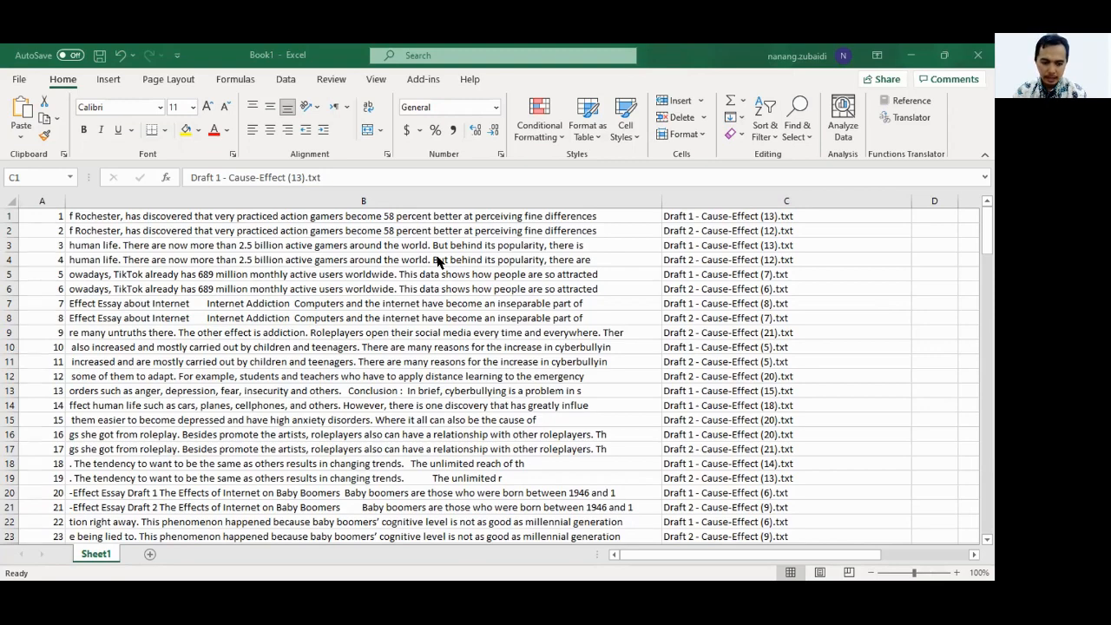
key("alt+Tab")
scroll(295, 532, "down", 1)
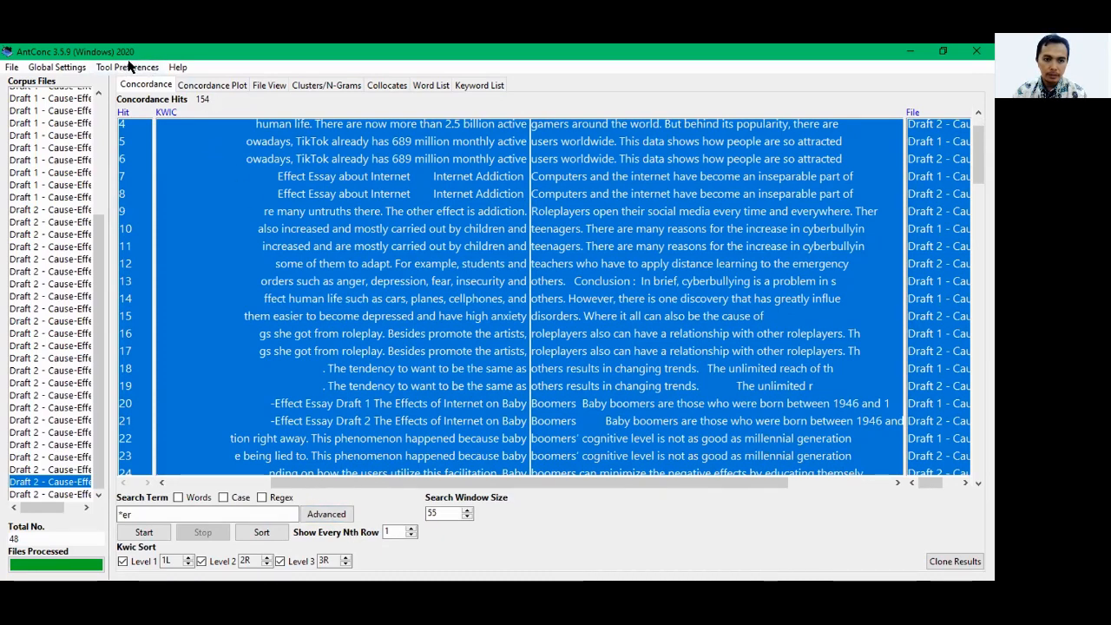
key("alt+Tab")
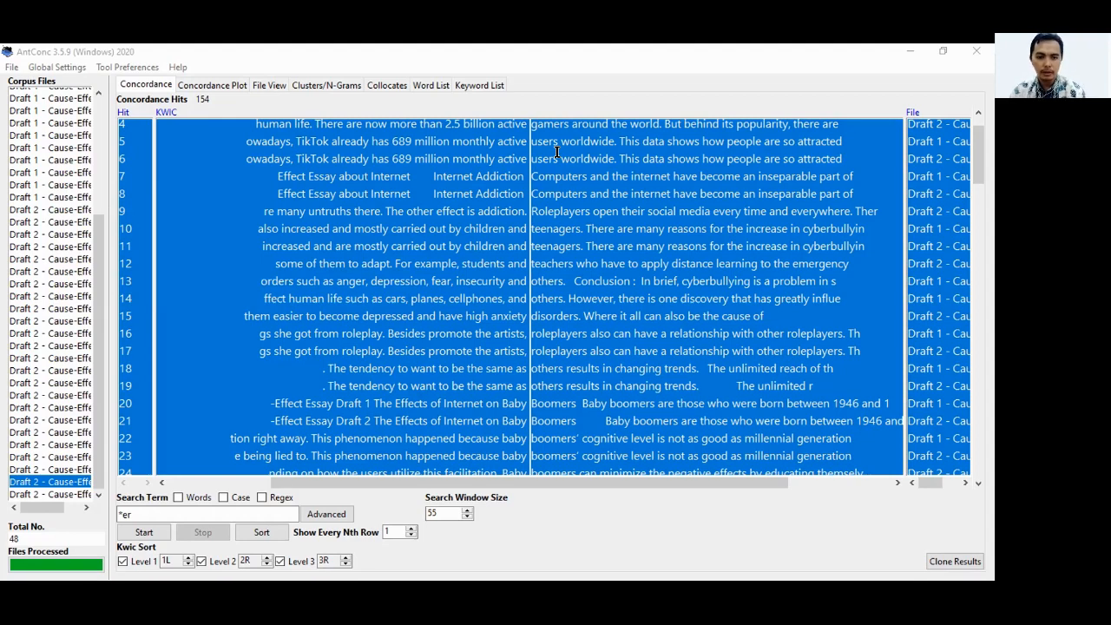
key("Down")
key("Down")
key("Down")
key("Return")
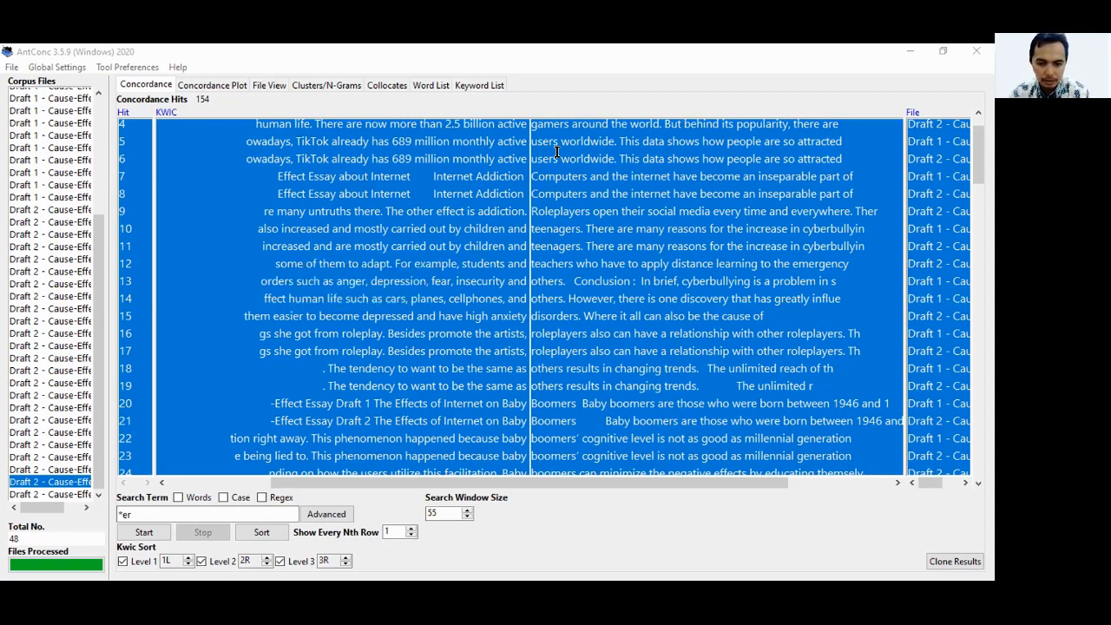
left_click(492, 196)
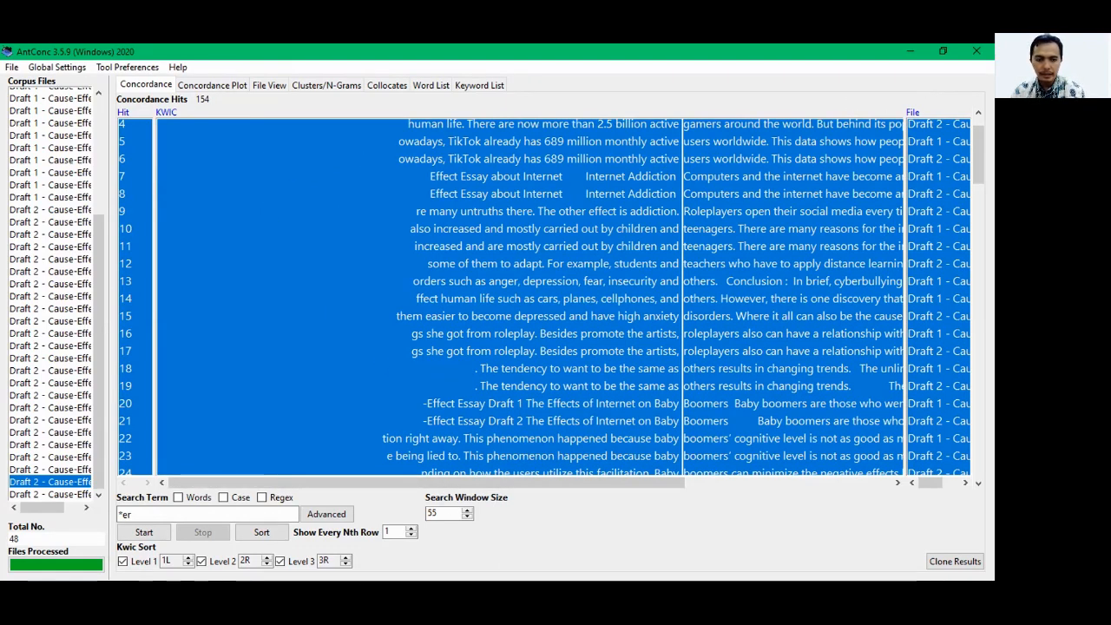
key("alt+Tab")
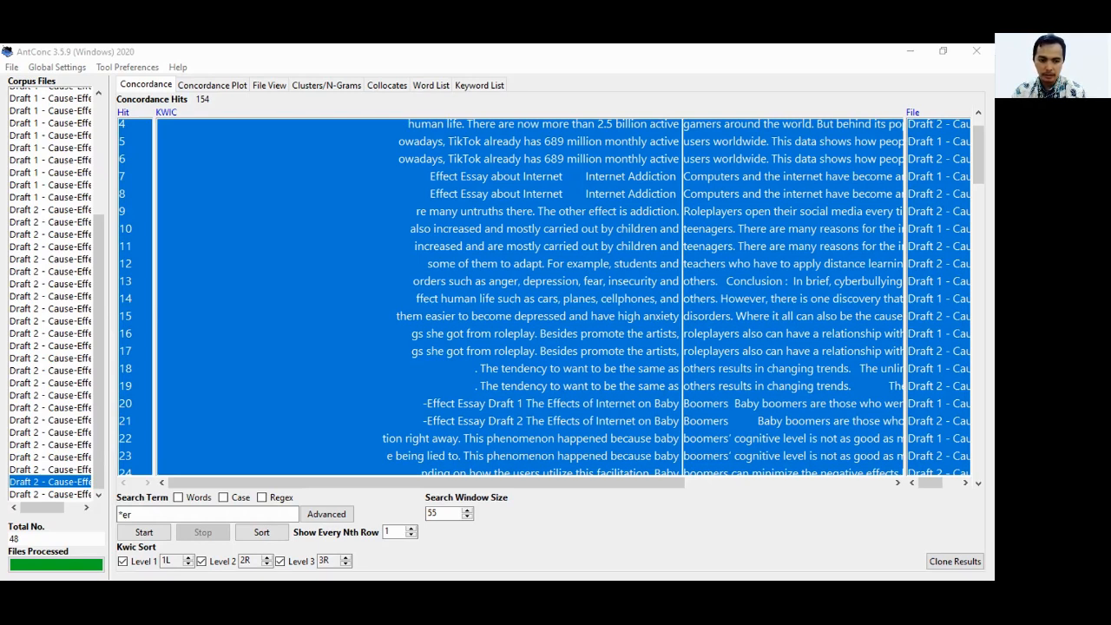
left_click(390, 243)
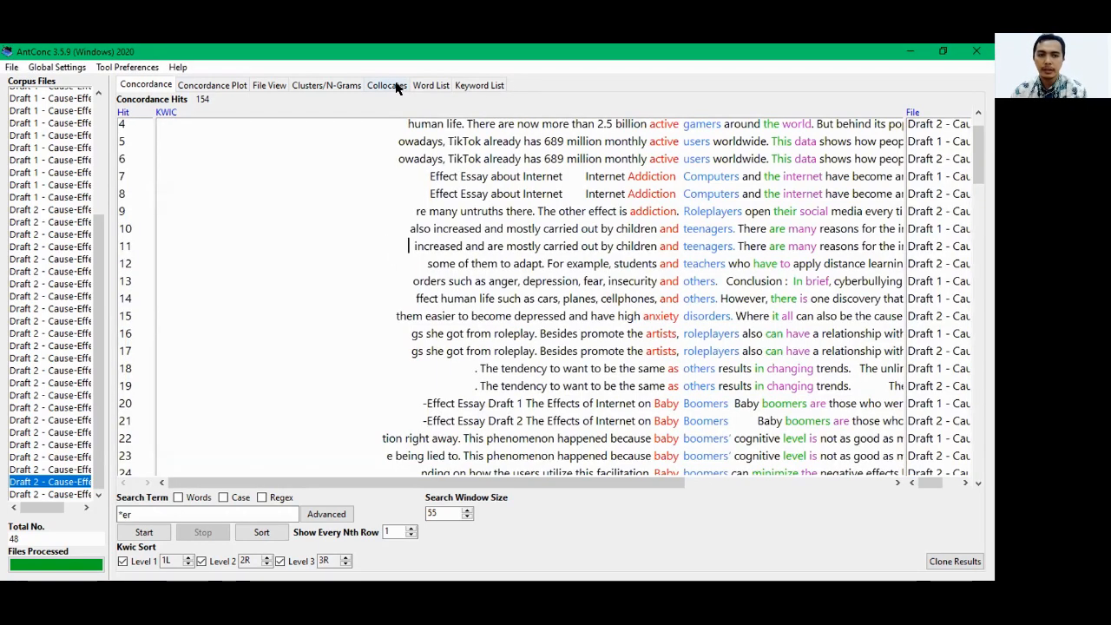
Generate the two-word clusters for the search term *er, and for internet, with the search term on the left.
left_click(330, 86)
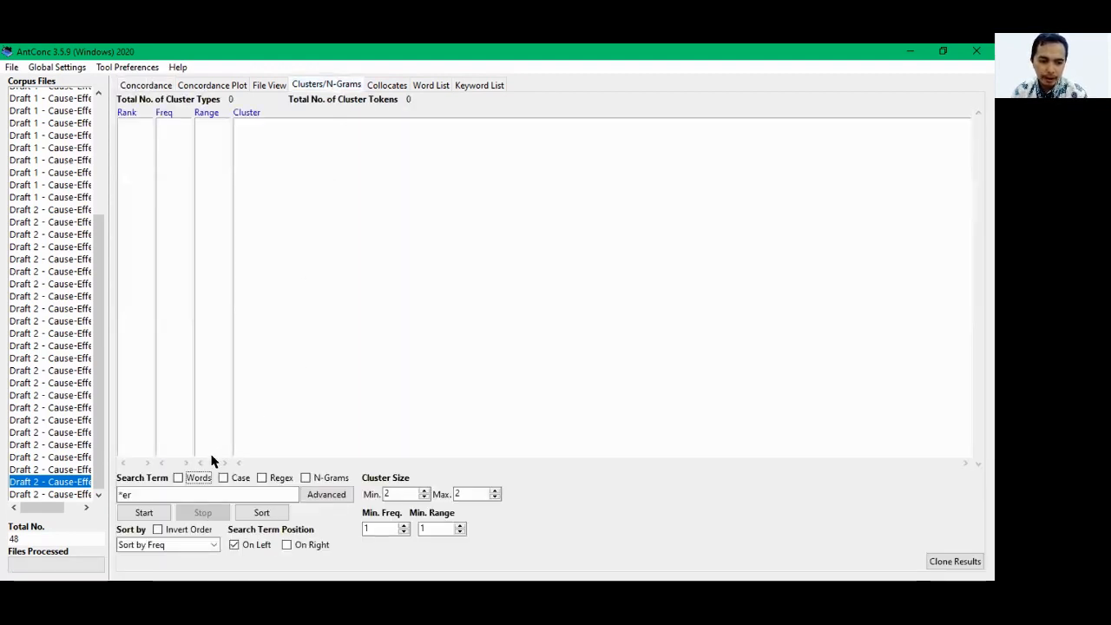
left_click(132, 514)
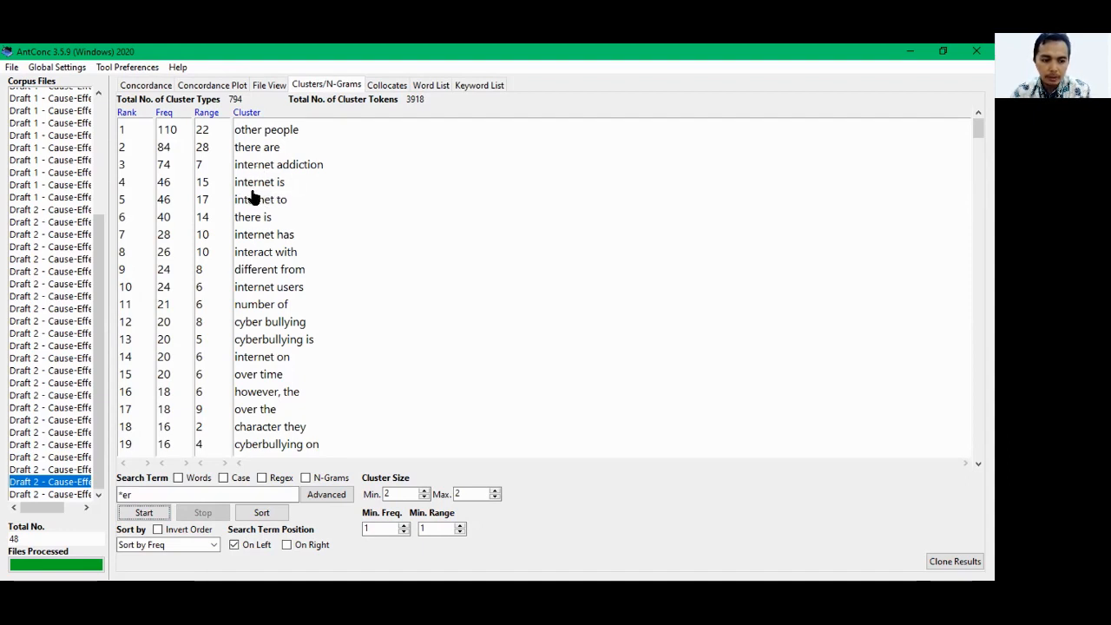
left_click(129, 495)
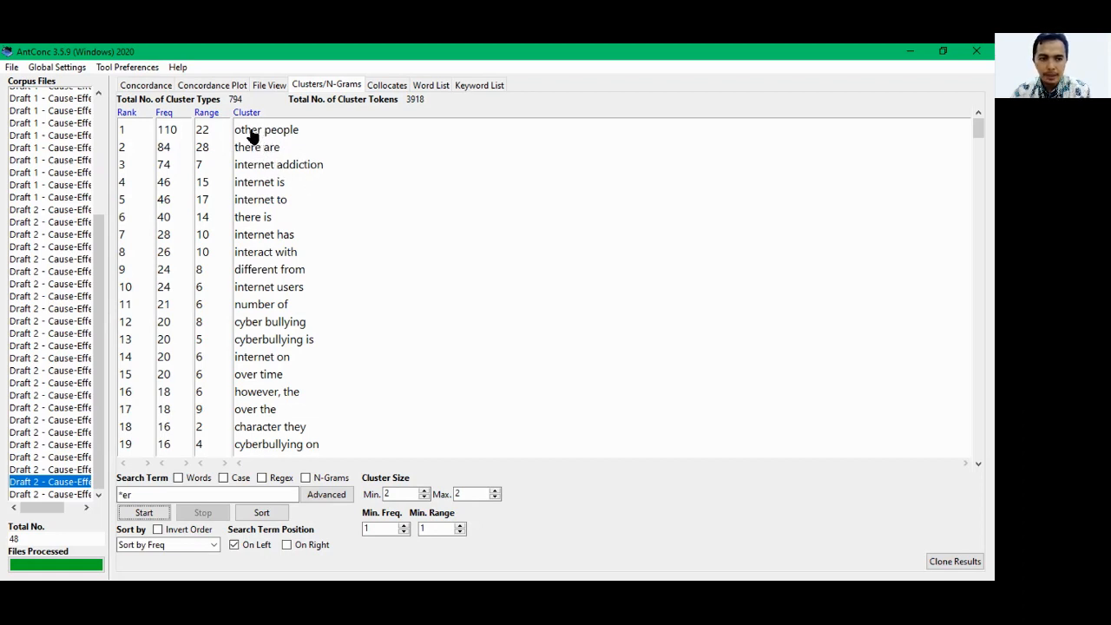
left_click_drag(145, 494, 117, 493)
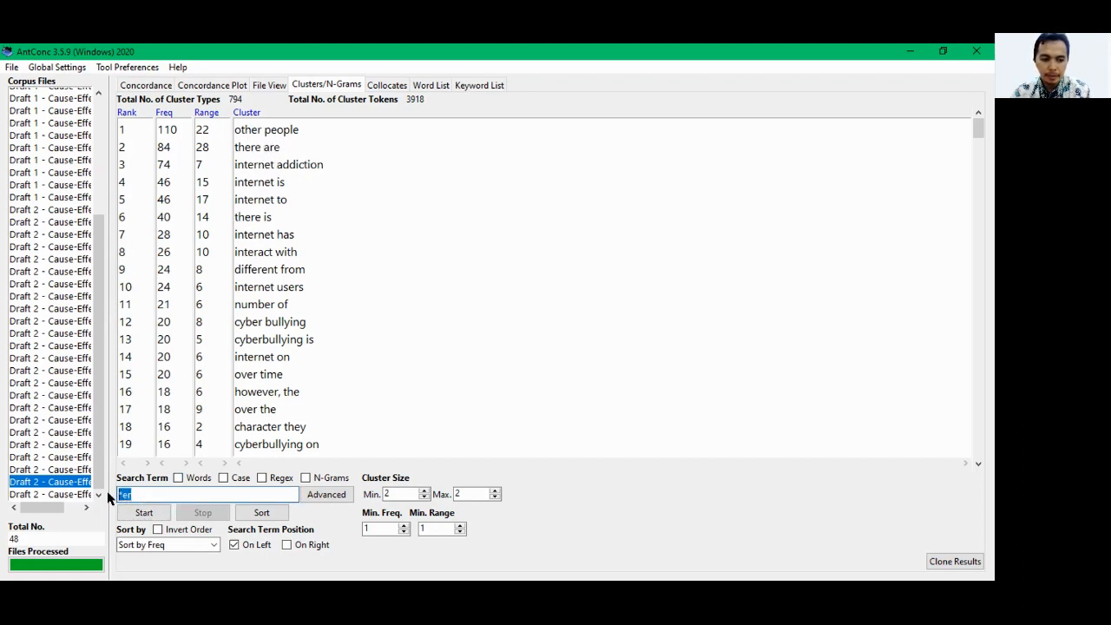
type("internet")
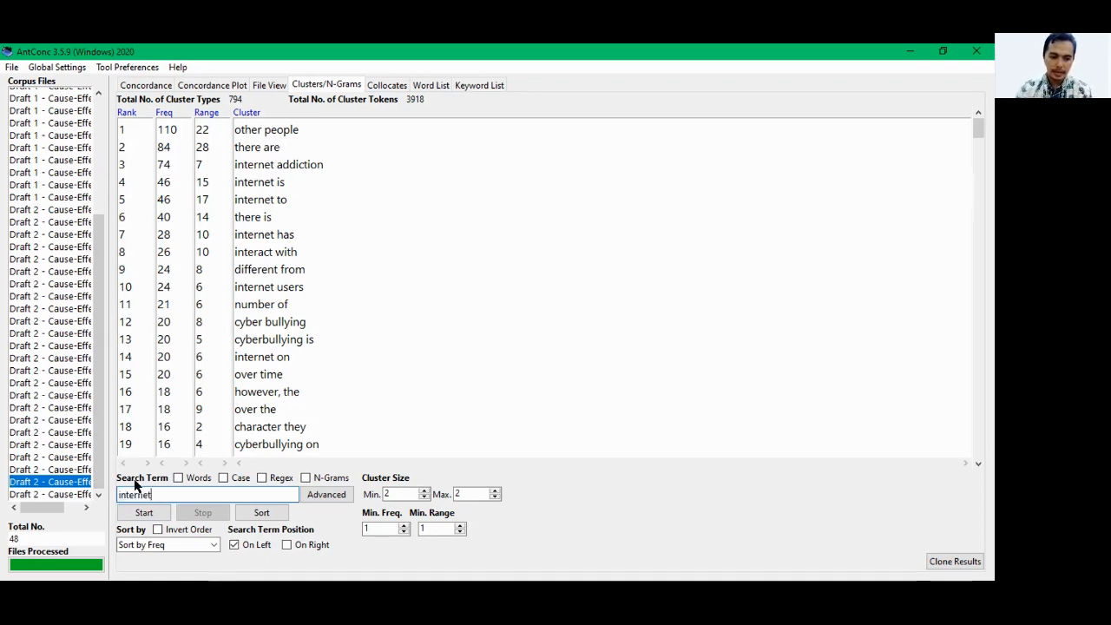
left_click(138, 513)
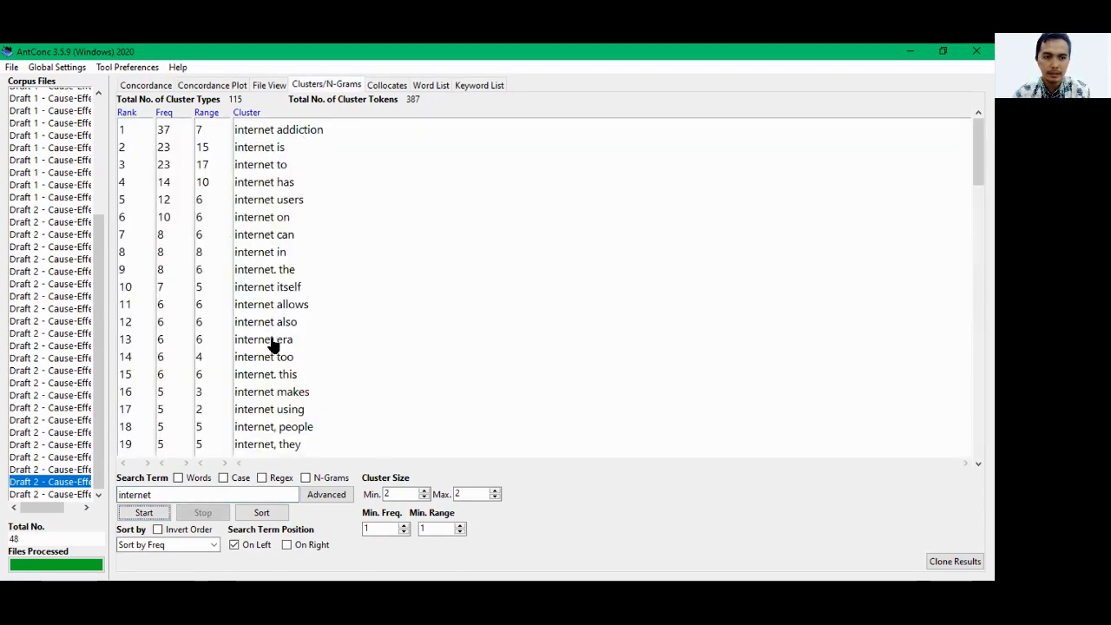
left_click(271, 86)
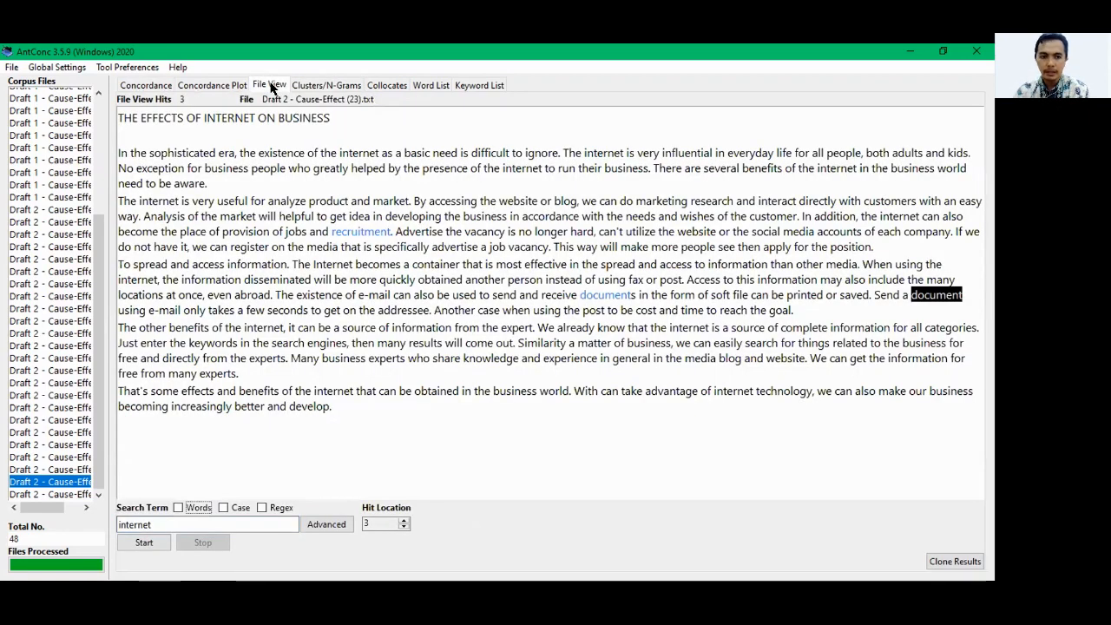
left_click(389, 86)
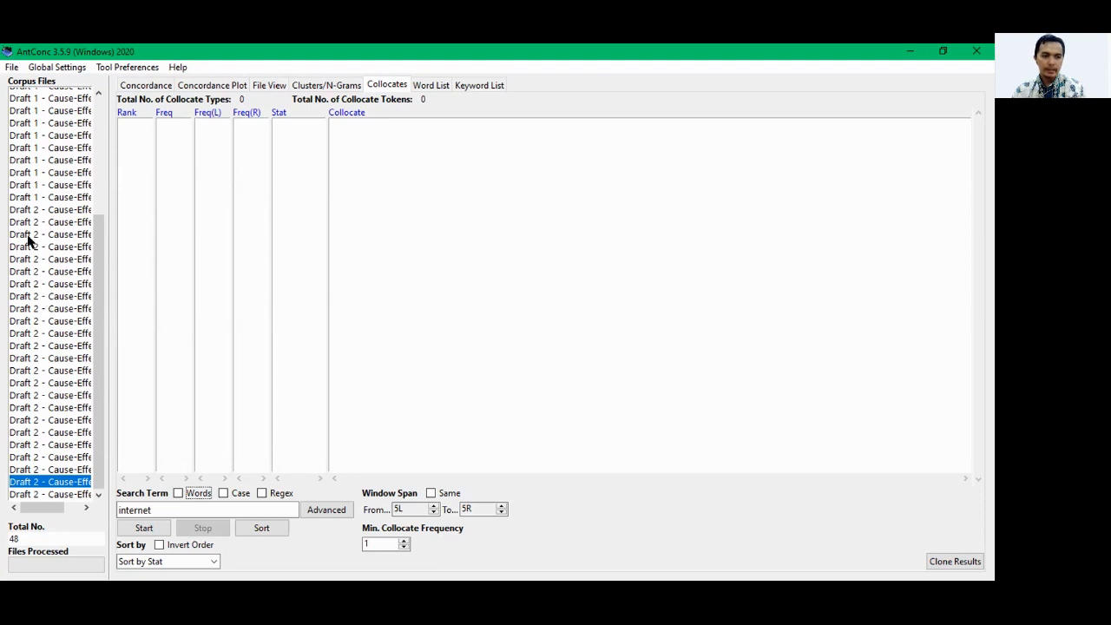
scroll(80, 110, "up", 5)
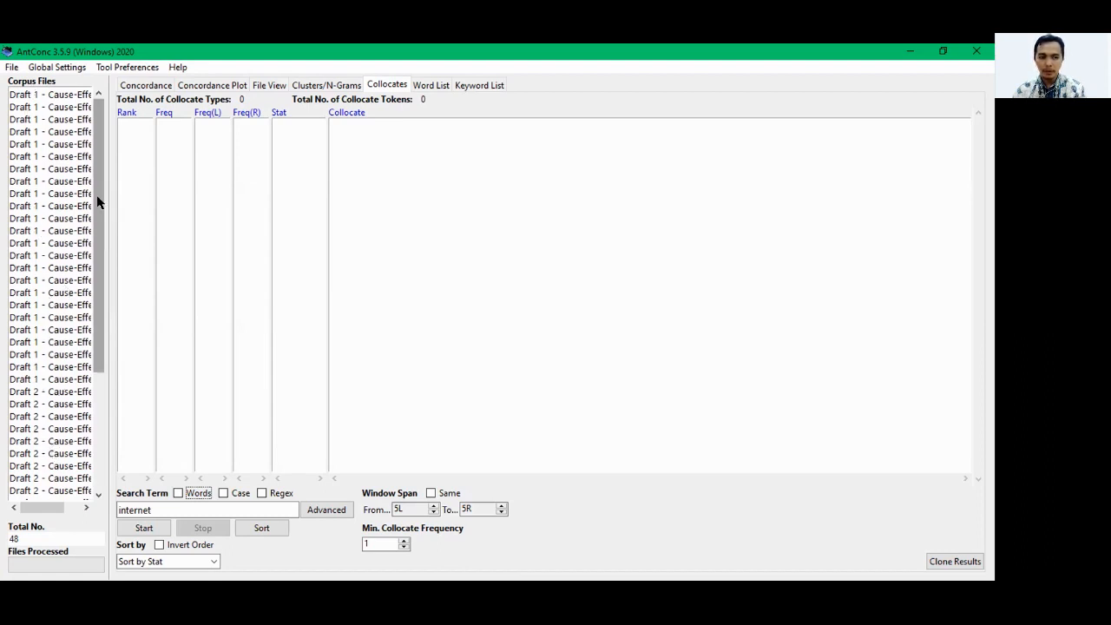
left_click_drag(94, 199, 89, 379)
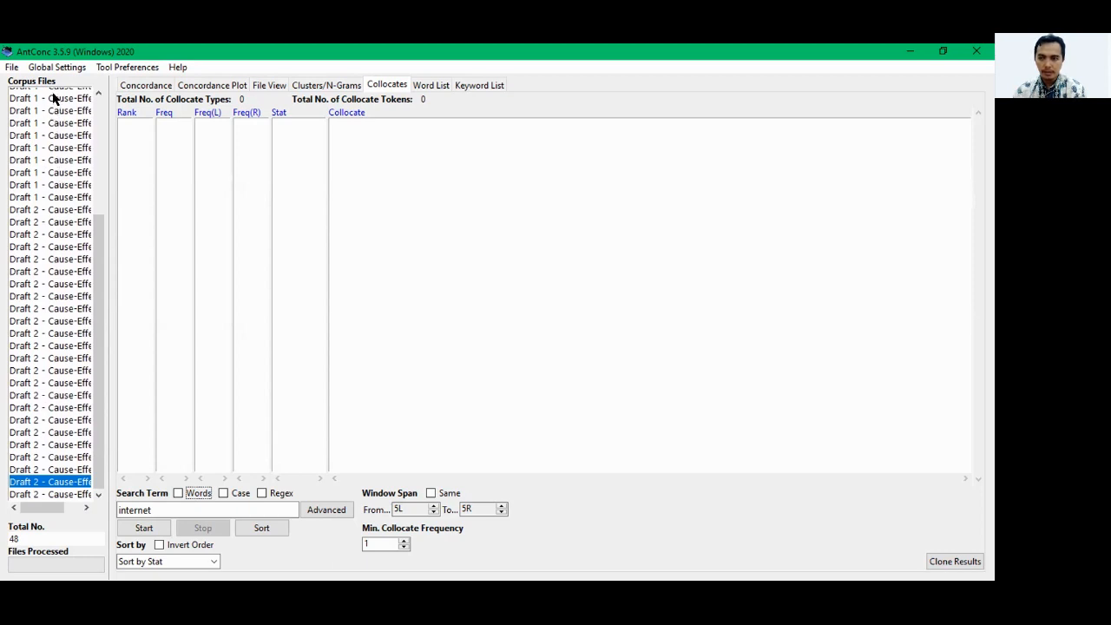
left_click(12, 69)
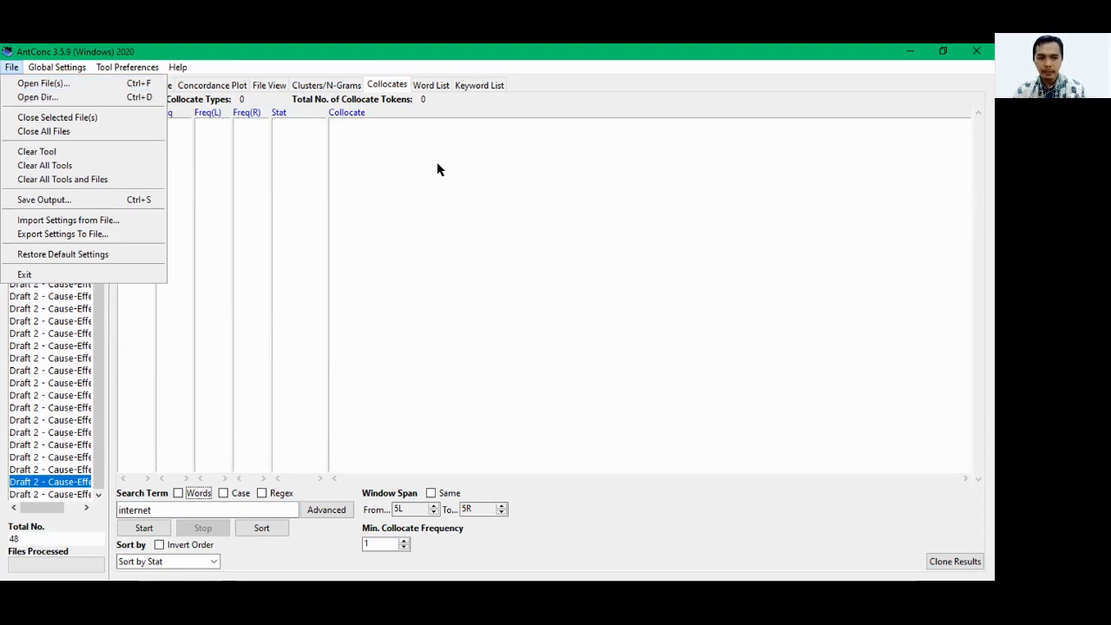
left_click(416, 170)
double_click(152, 509)
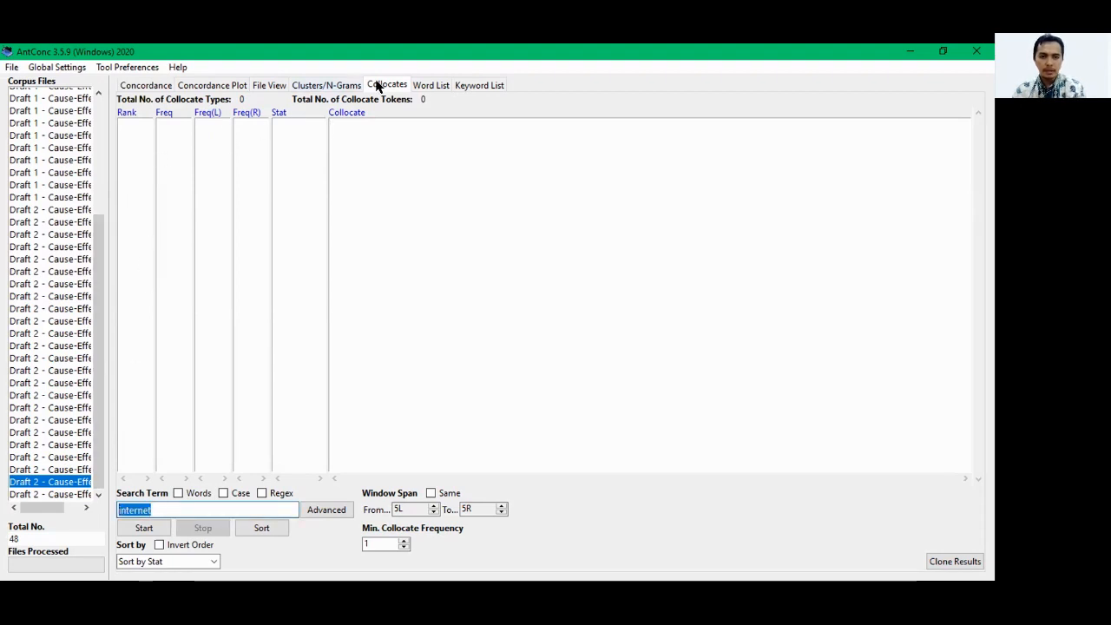
Review the most frequent words in the corpus word list, from the first rank to about rank 55.
left_click(425, 86)
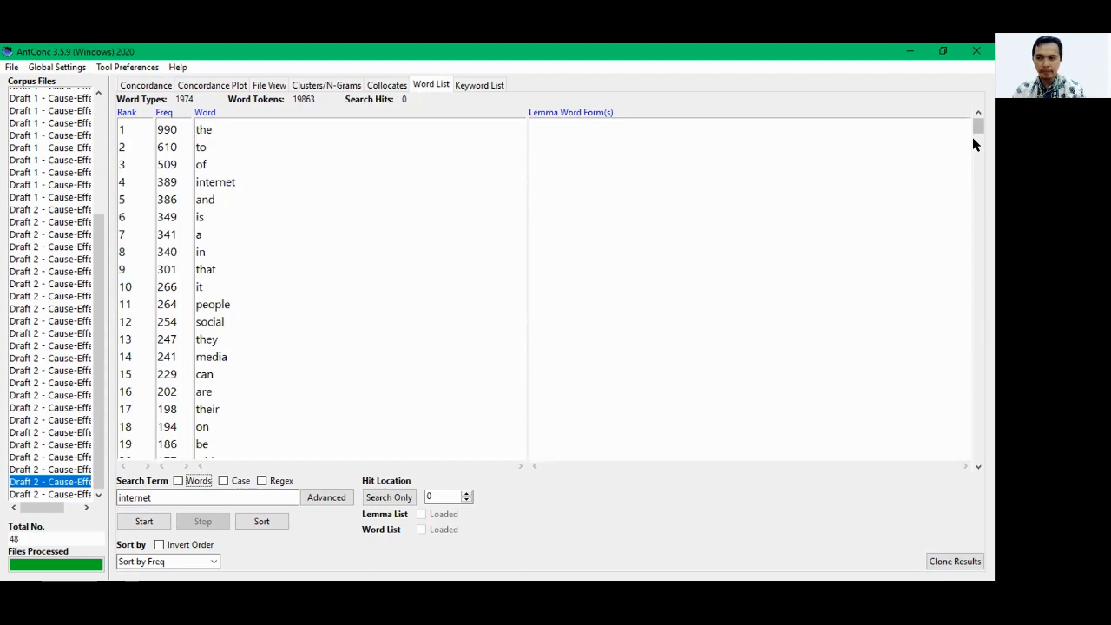
scroll(973, 137, "down", 6)
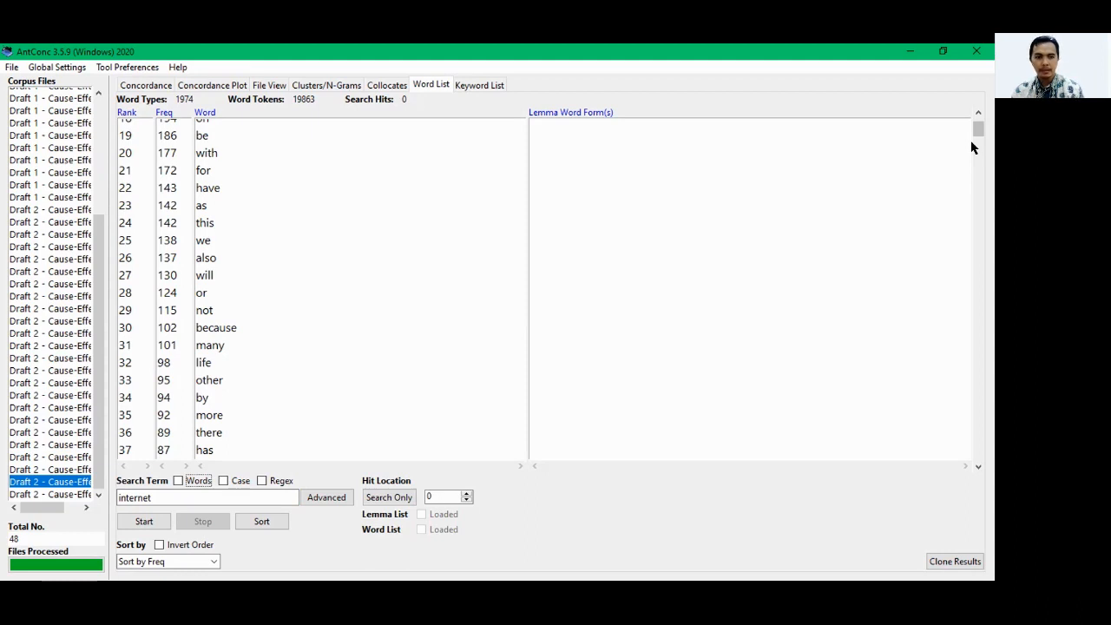
scroll(973, 146, "down", 6)
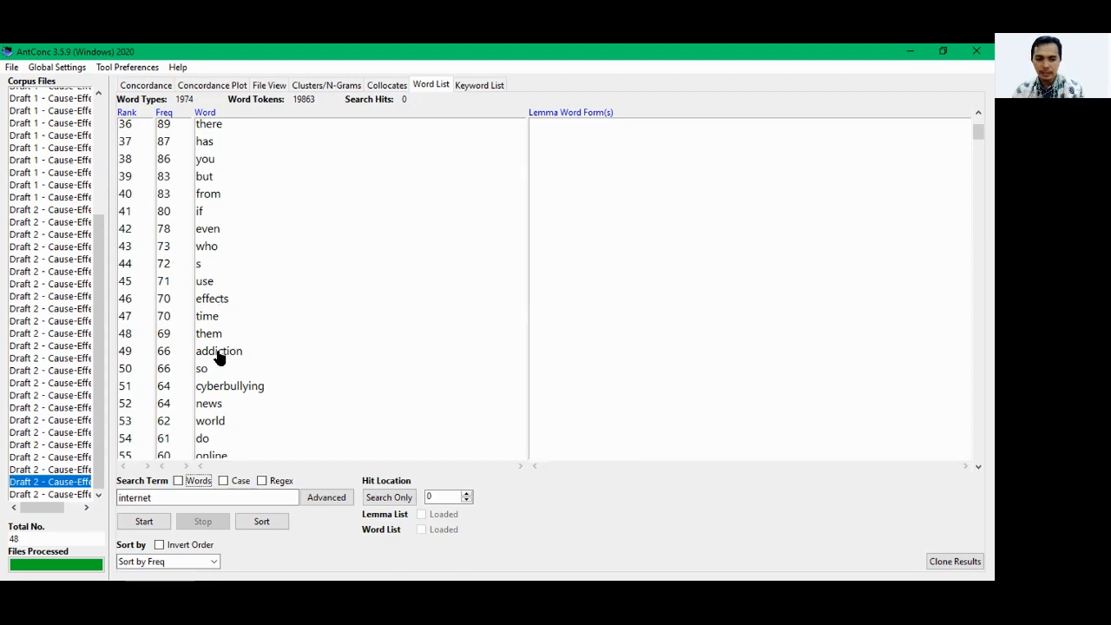
Set the search term to *tion, regenerate the word list, and run a concordance search for the same term.
left_click(130, 497)
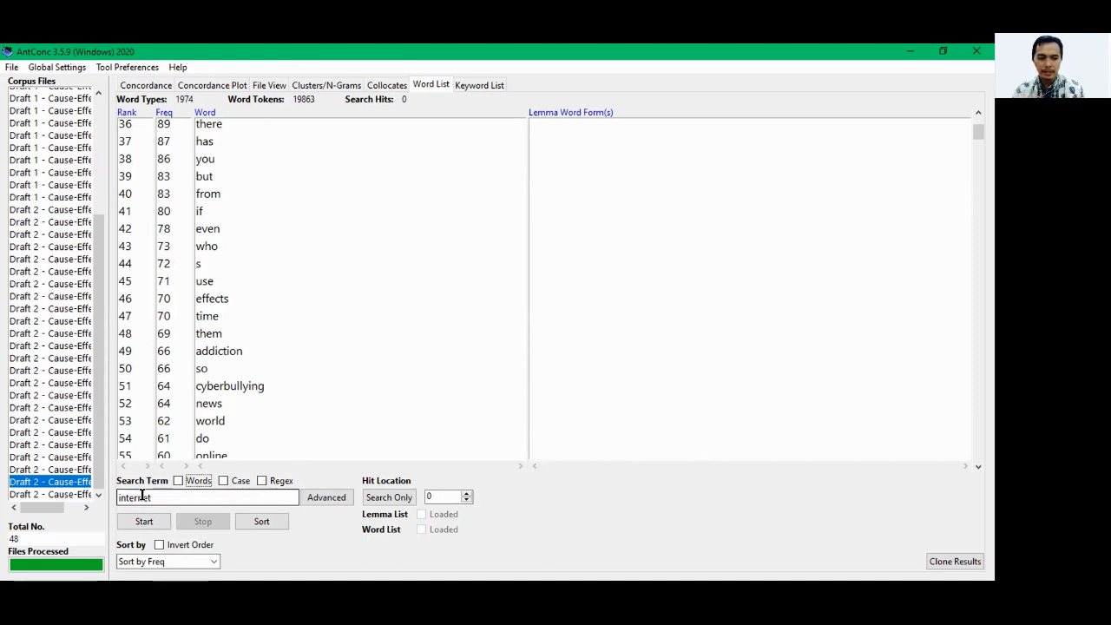
double_click(137, 495)
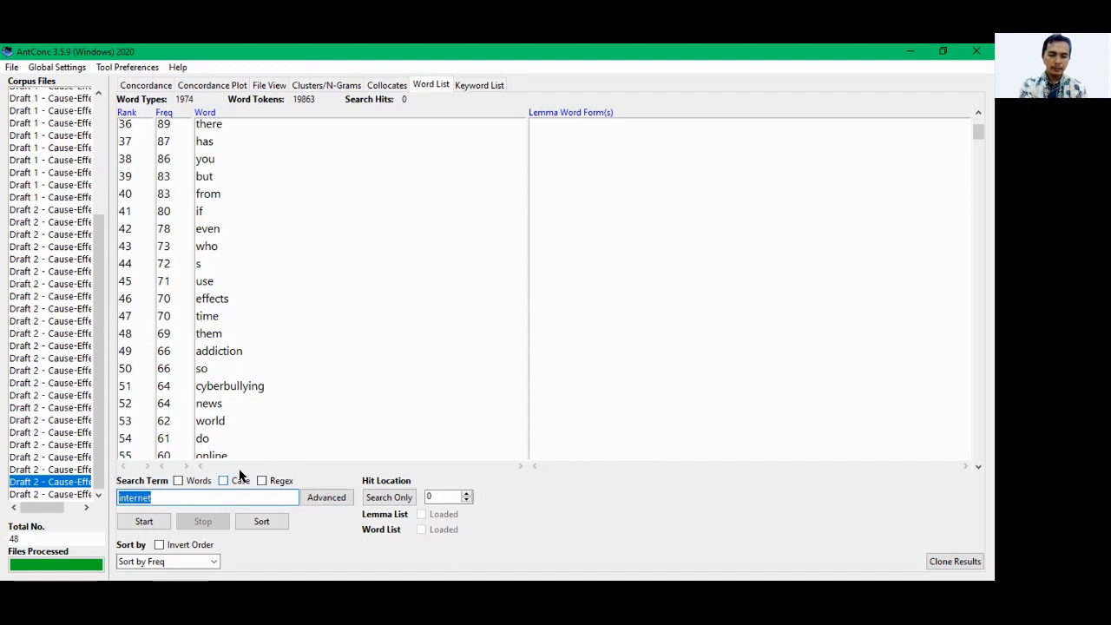
type("*i")
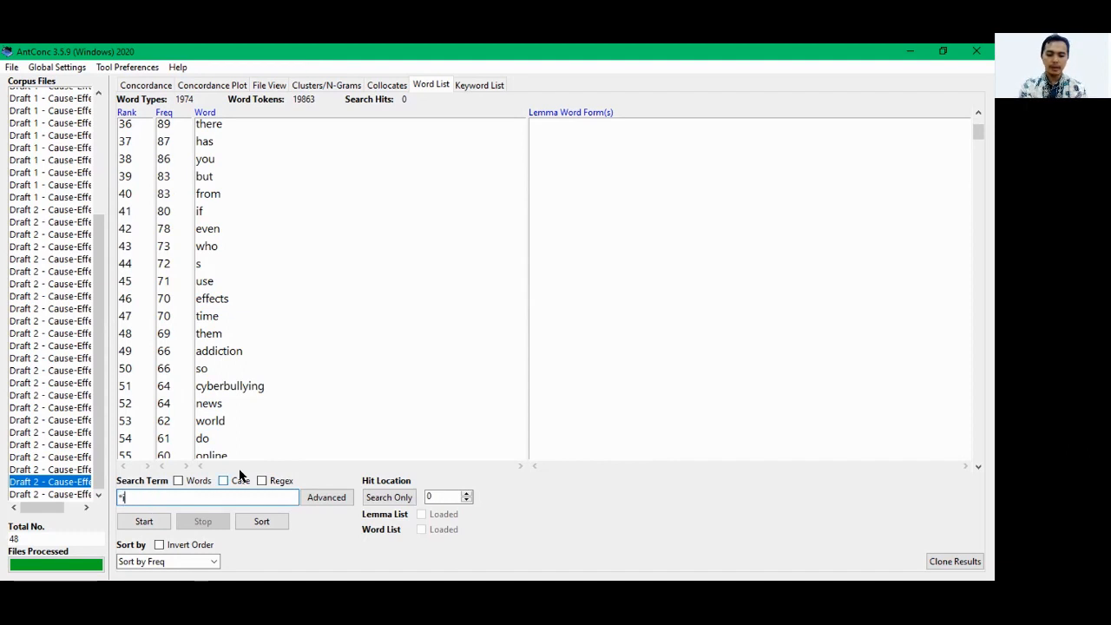
key("BackSpace")
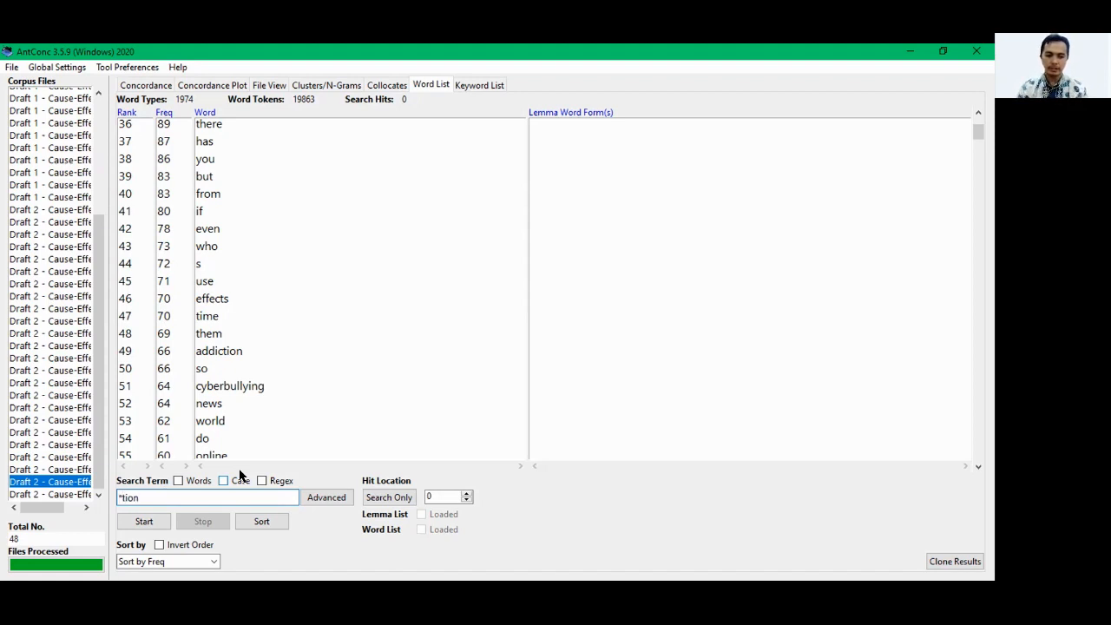
left_click(144, 521)
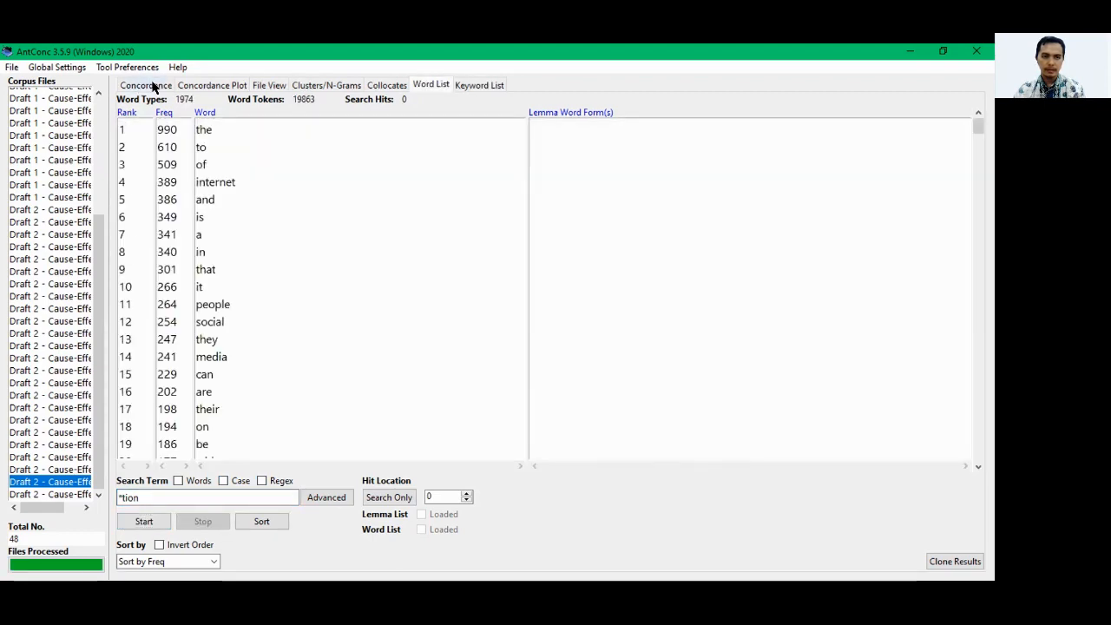
left_click(146, 85)
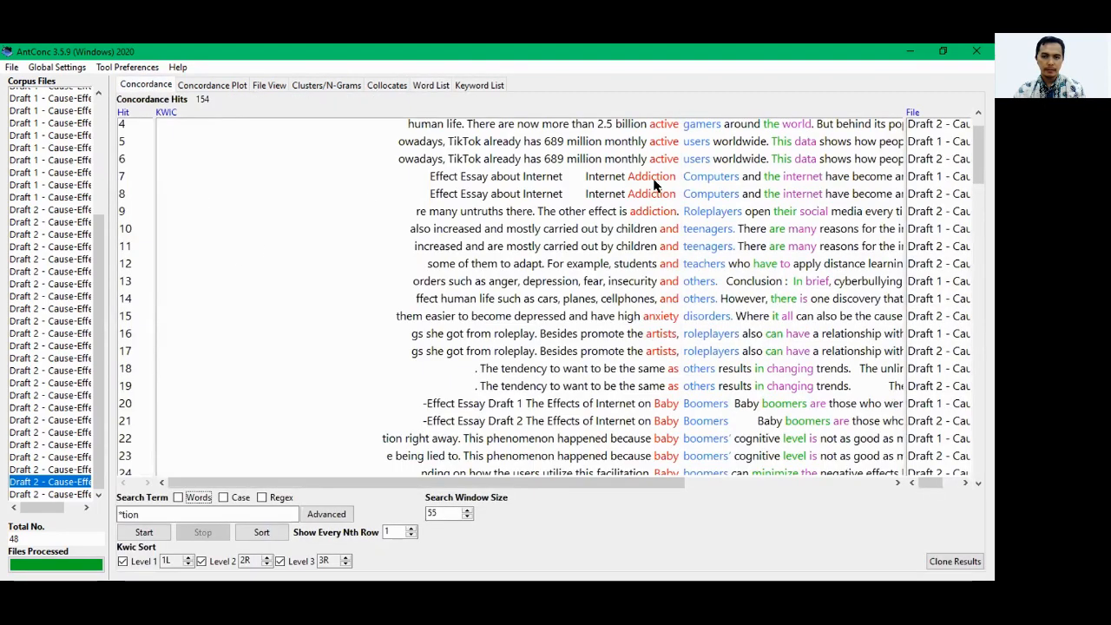
left_click(144, 531)
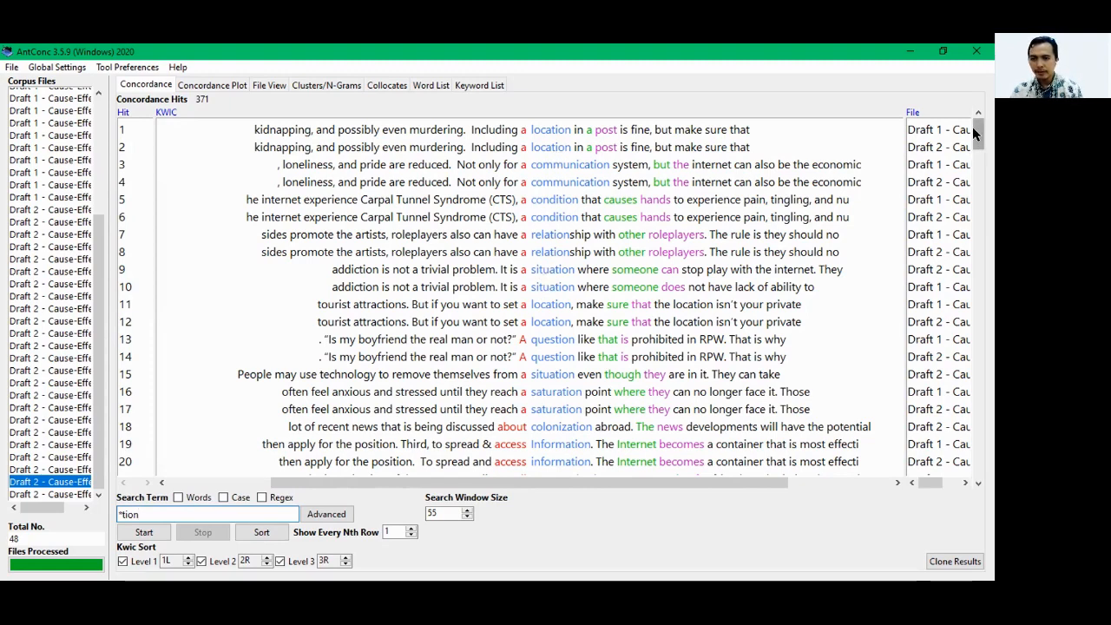
Examine the *tion concordance lines through about the first 70 hits and switch away to another window.
left_click_drag(974, 130, 970, 149)
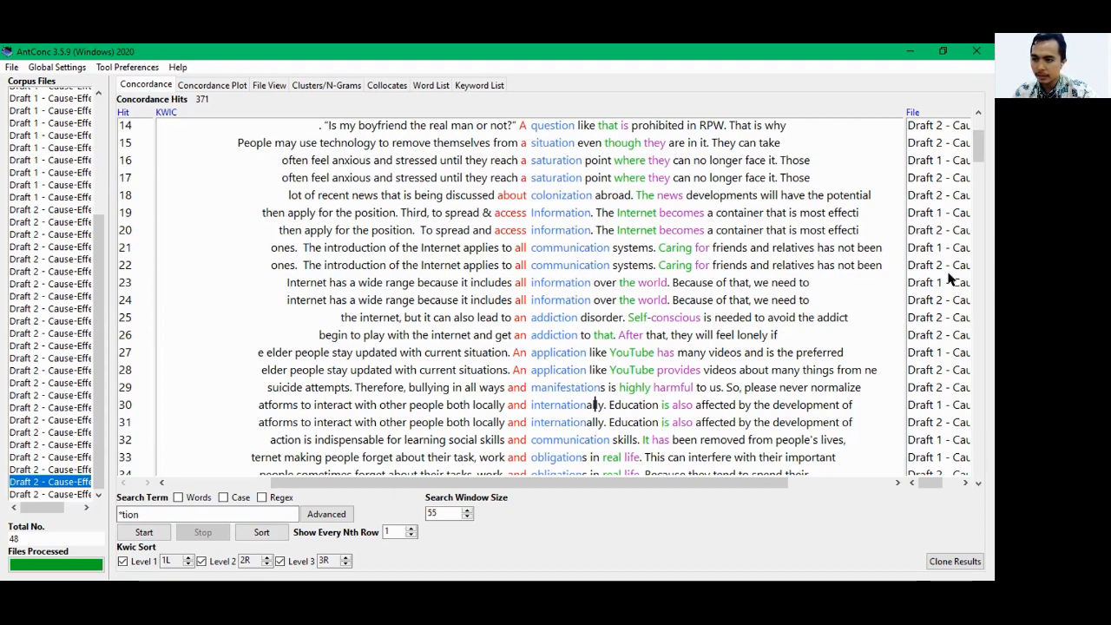
left_click(973, 428)
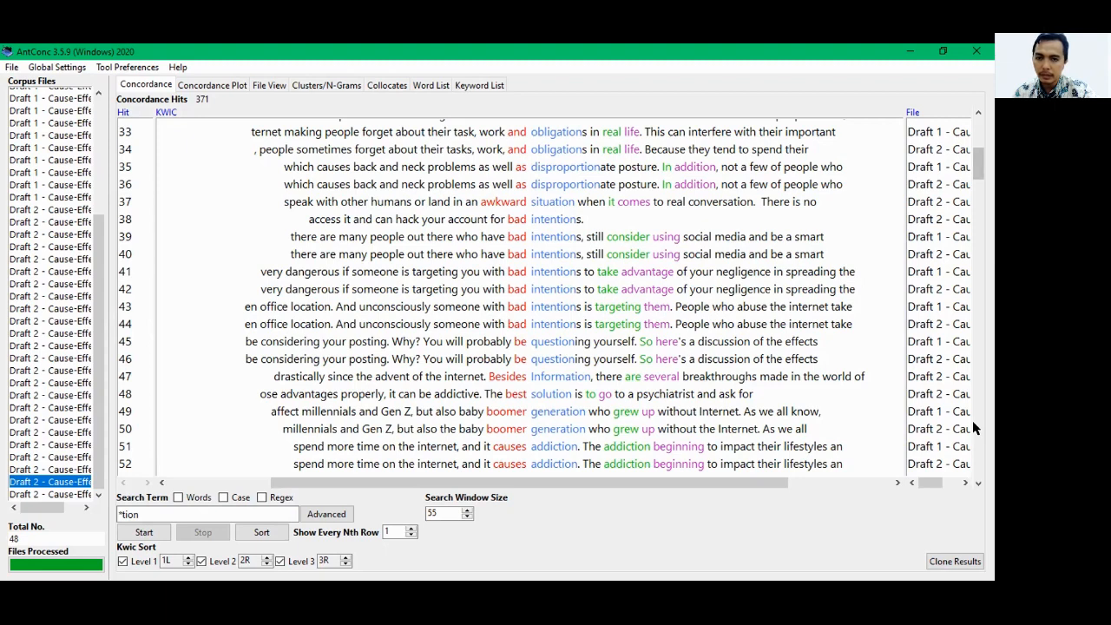
left_click(973, 428)
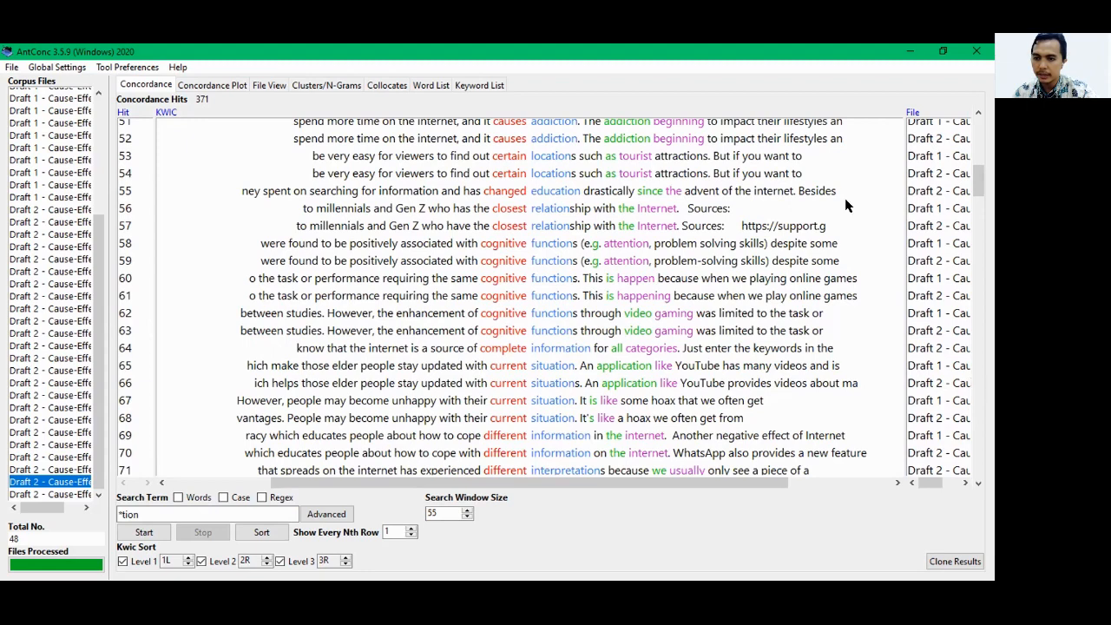
key("alt+Tab")
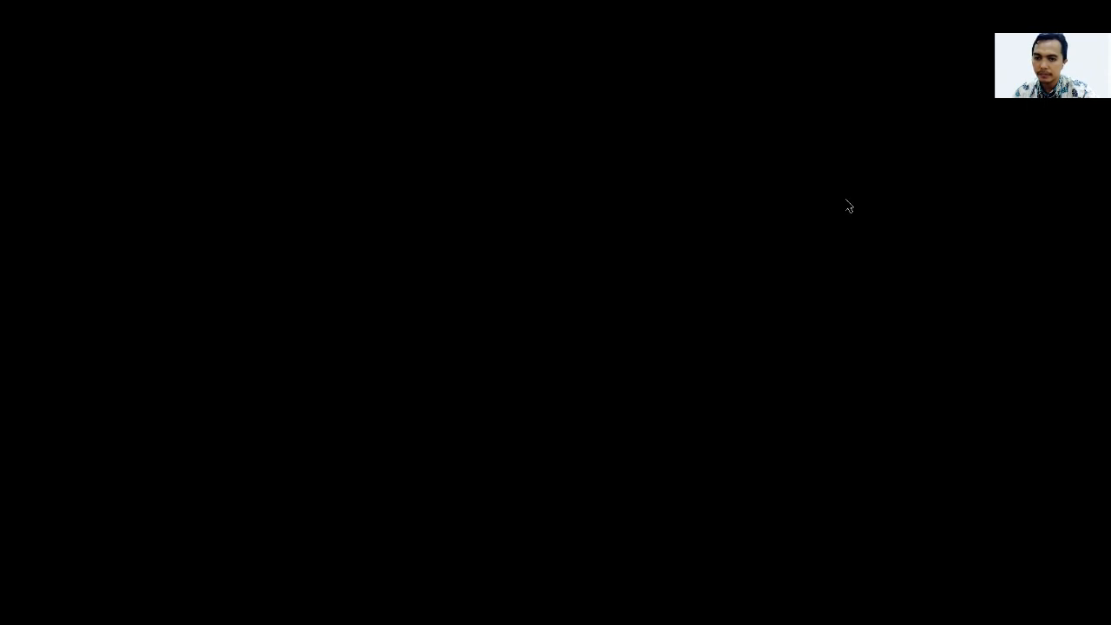